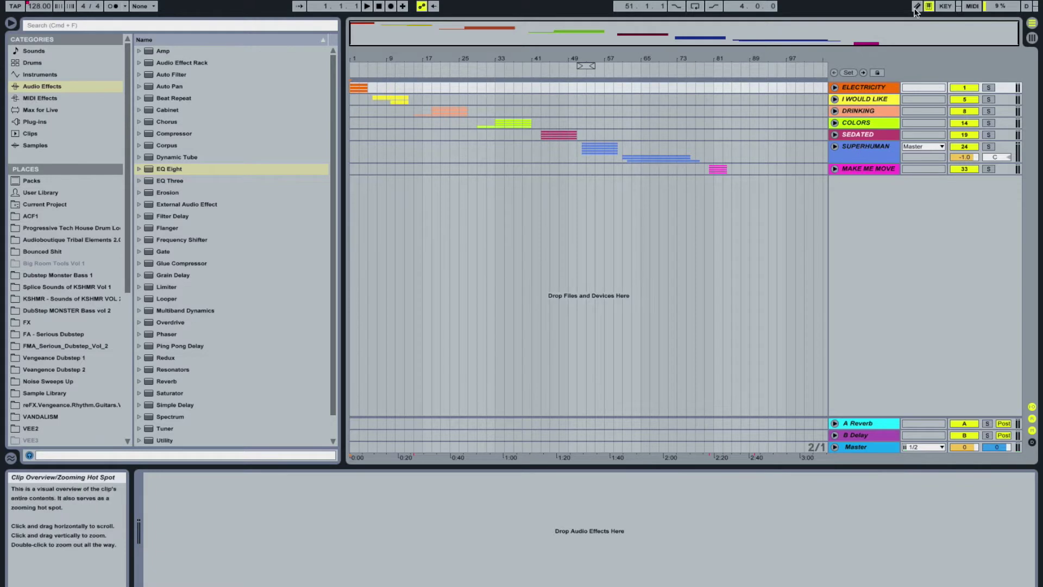
Step: Expand the ELECTRICITY group and its Bass track, solo the Bass, and play its clip from bar 1
{"action": "left_click", "coordinate": [834, 87]}
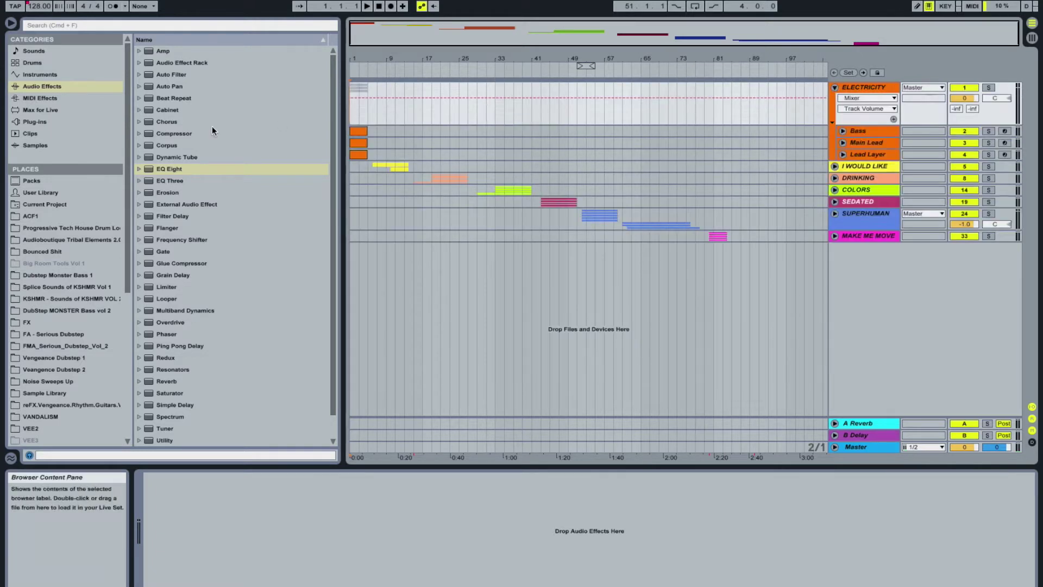
{"action": "left_click", "coordinate": [358, 130]}
{"action": "key", "text": "z"}
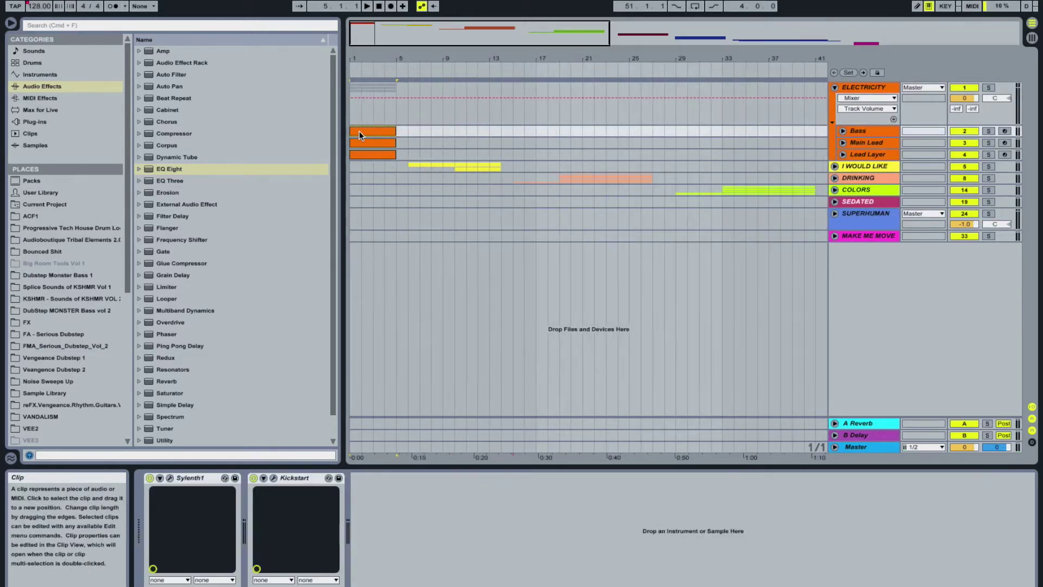
{"action": "left_click", "coordinate": [844, 131]}
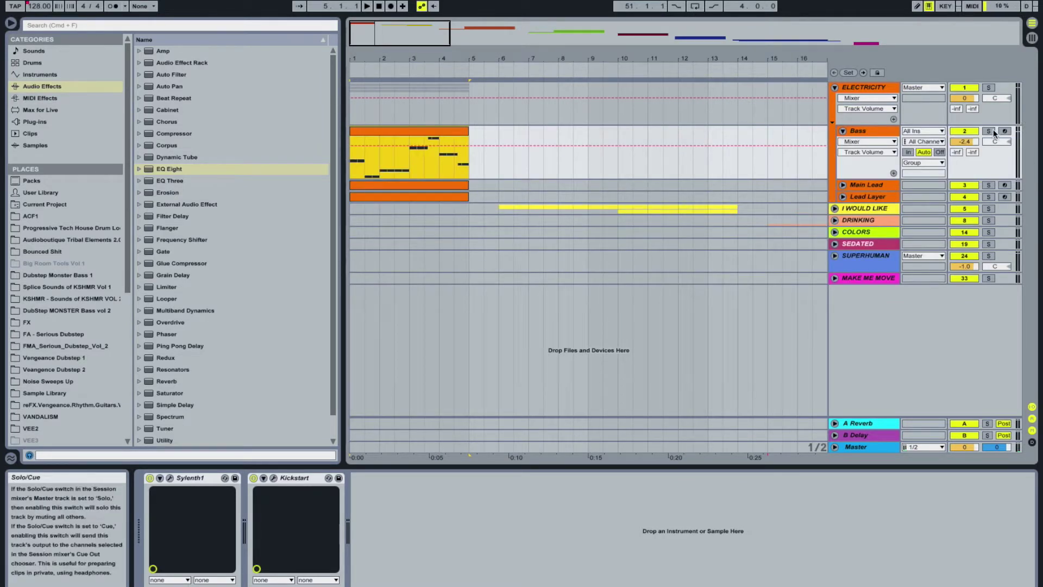
{"action": "key", "text": "space"}
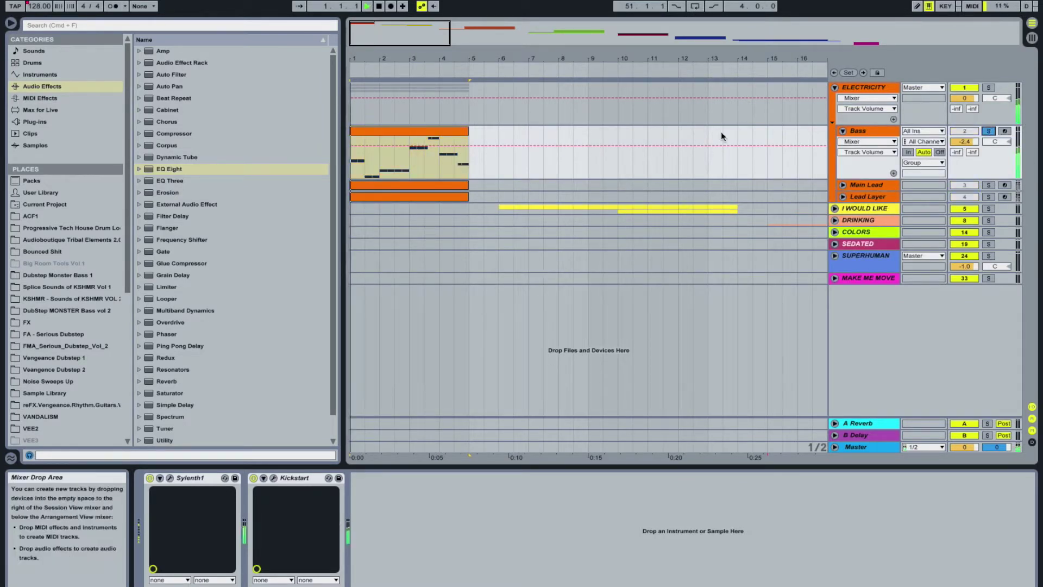
Step: Examine the MIDI notes of the ELECTRICITY Bass clip and the settings of its Sylenth1 patch
{"action": "double_click", "coordinate": [403, 132]}
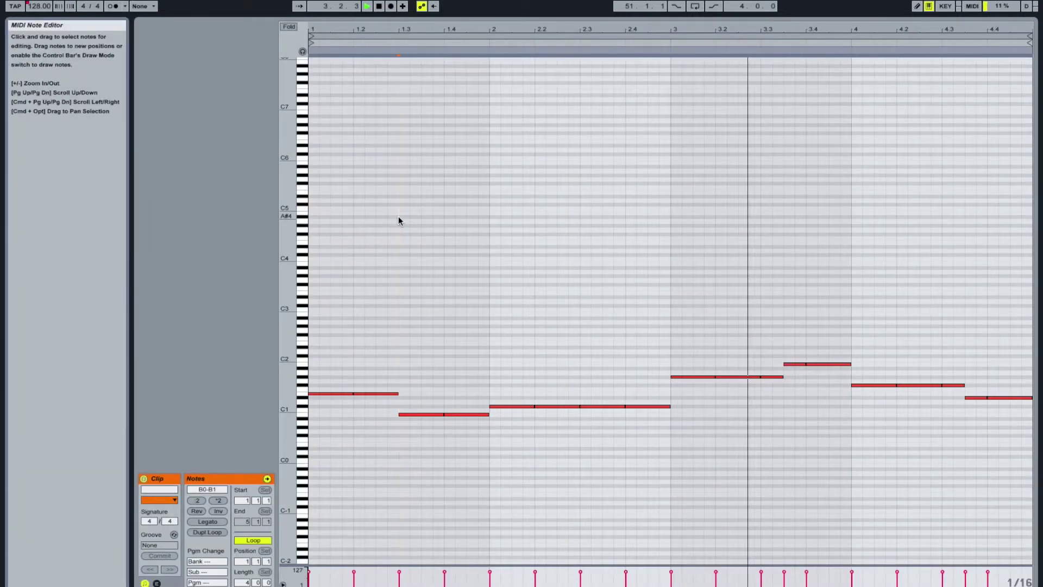
{"action": "key", "text": "shift+Tab"}
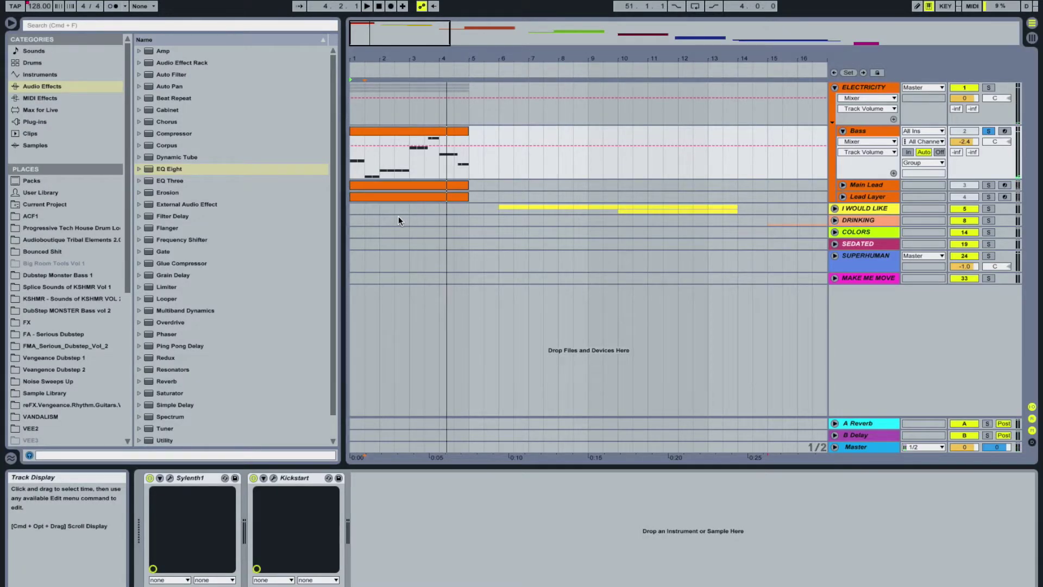
{"action": "left_click", "coordinate": [412, 129]}
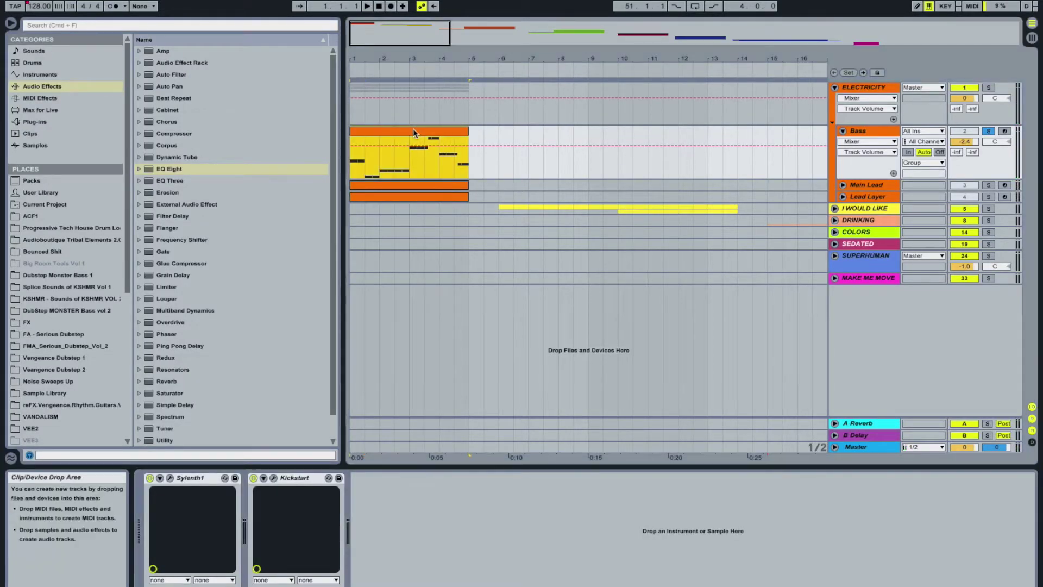
{"action": "left_click", "coordinate": [169, 478]}
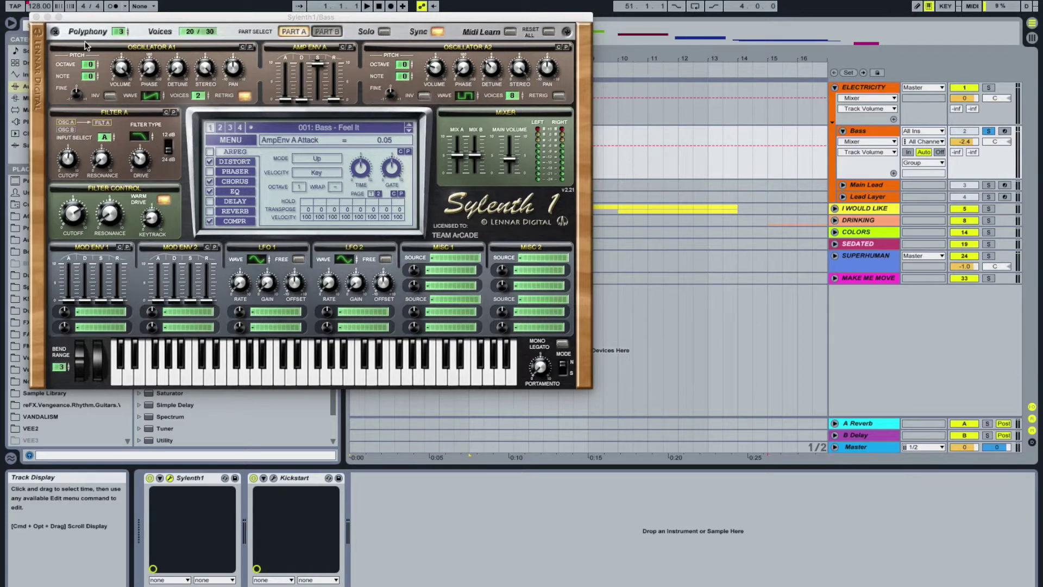
{"action": "left_click", "coordinate": [36, 17]}
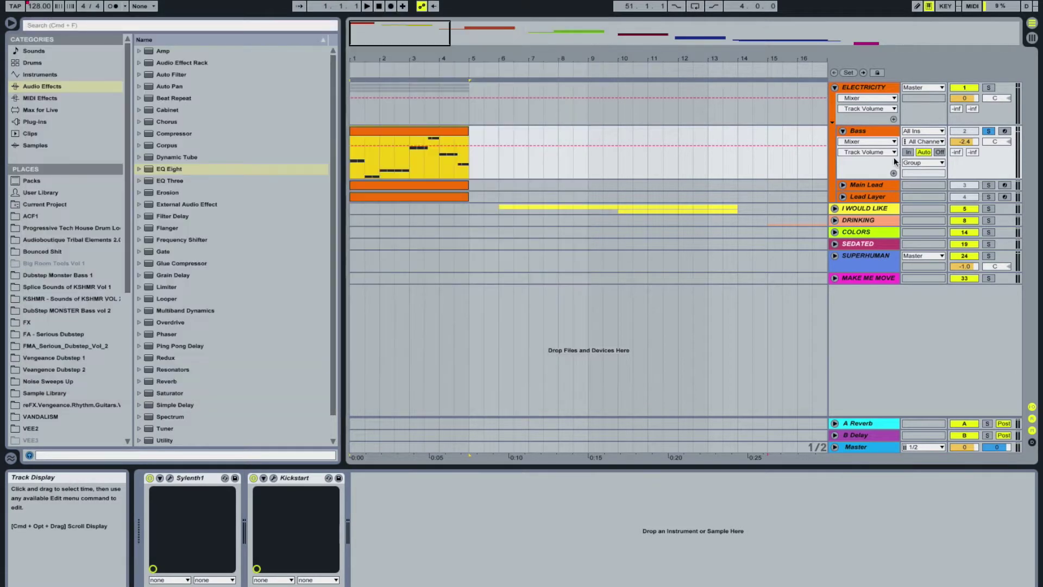
Step: Solo the ELECTRICITY Main Lead, play it from bar 1, and view its clip's MIDI notes during playback
{"action": "left_click", "coordinate": [873, 183]}
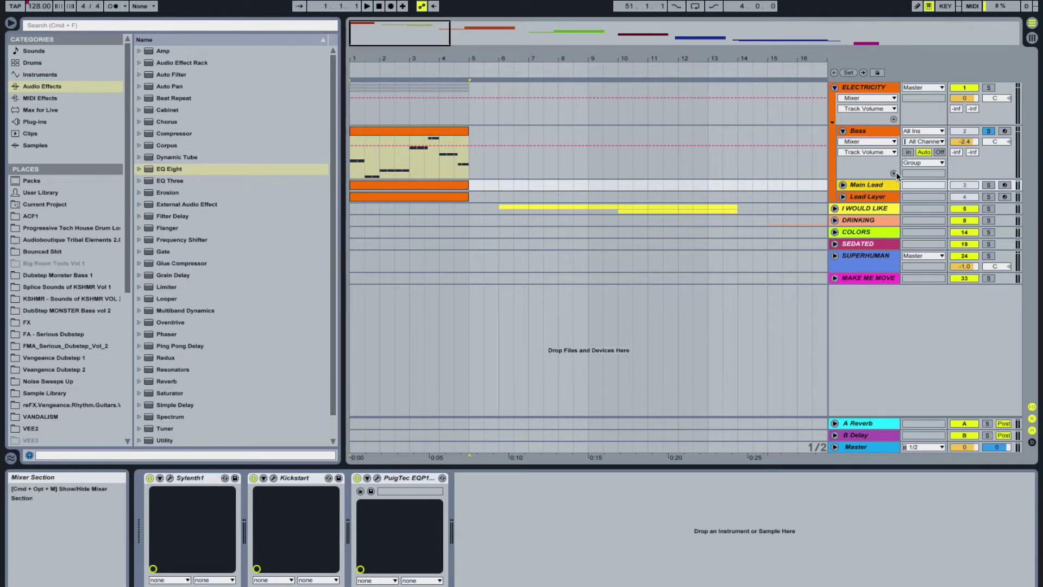
{"action": "left_click", "coordinate": [988, 185]}
{"action": "key", "text": "space"}
{"action": "left_click", "coordinate": [424, 184]}
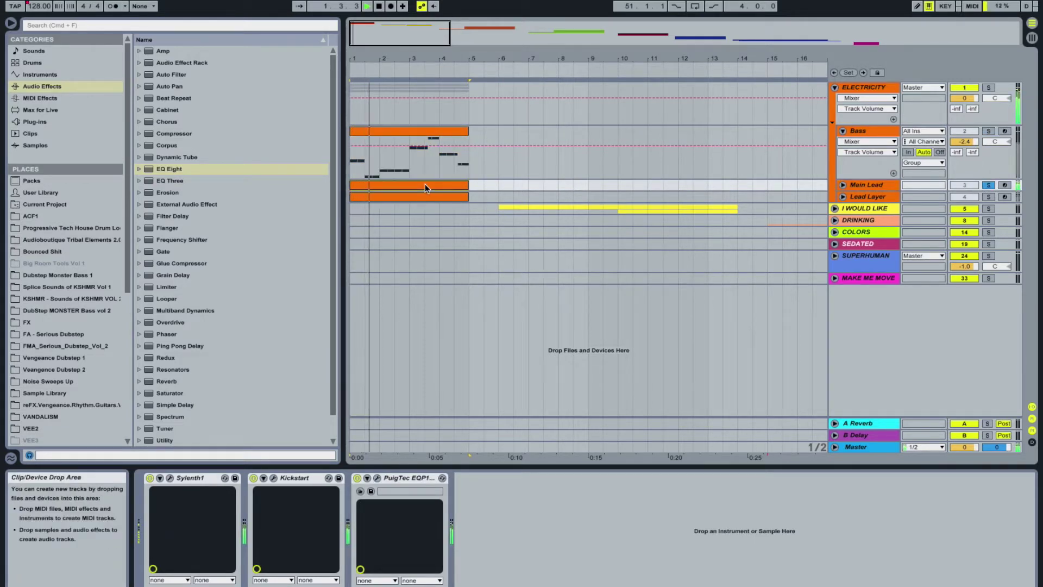
{"action": "double_click", "coordinate": [425, 184]}
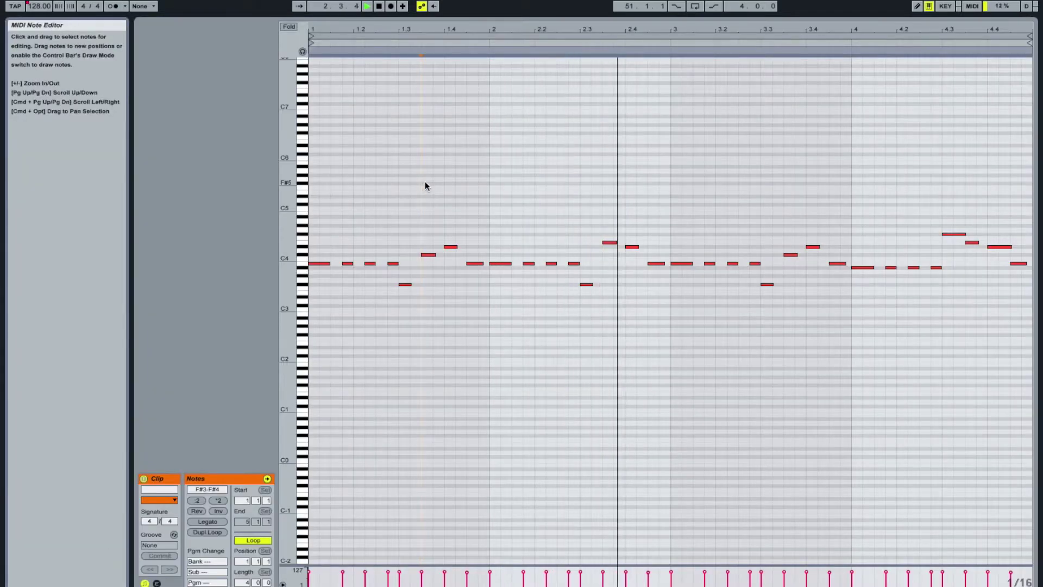
{"action": "key", "text": "space"}
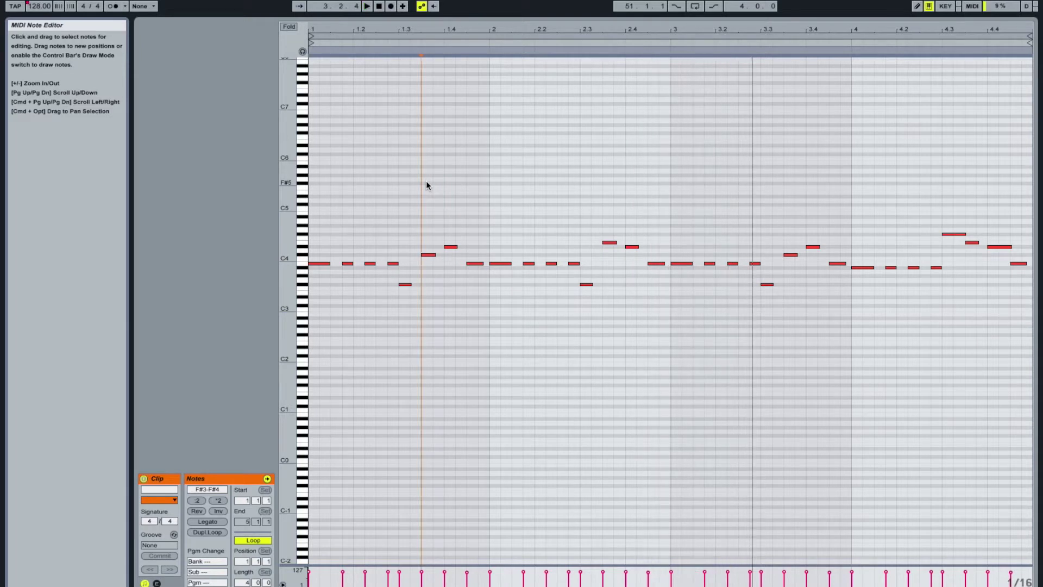
Step: Cut the pitch bend envelope from the Main Lead clip, audition the lead without it, and paste the envelope back
{"action": "left_click", "coordinate": [157, 583]}
{"action": "left_click", "coordinate": [438, 219]}
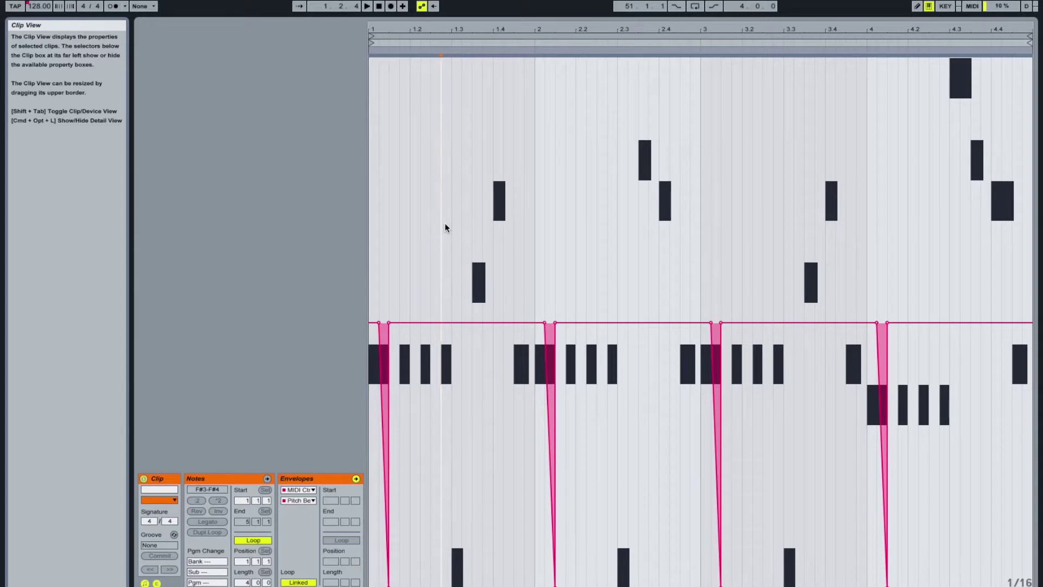
{"action": "key", "text": "ctrl+a"}
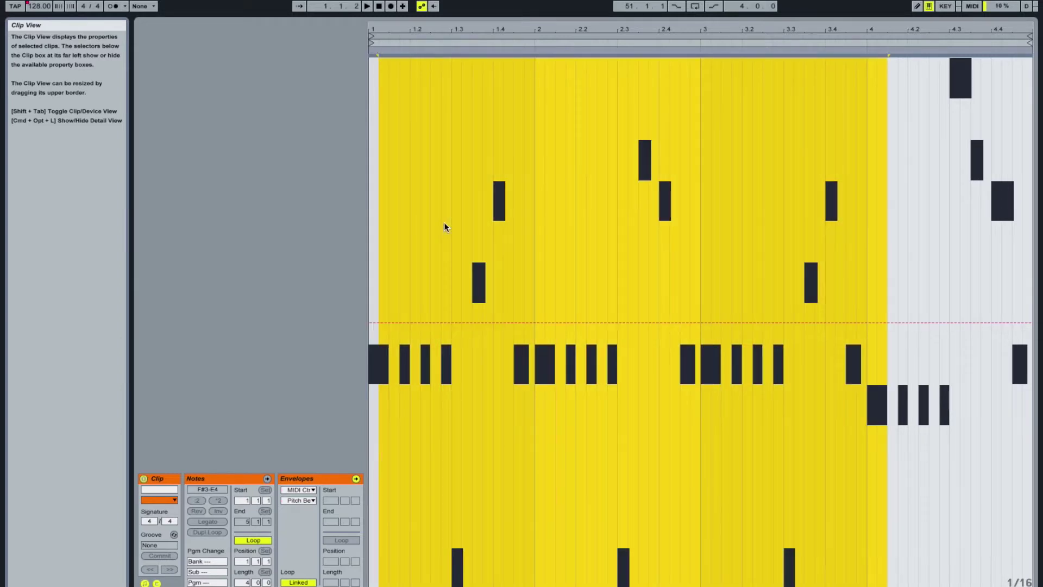
{"action": "key", "text": "space"}
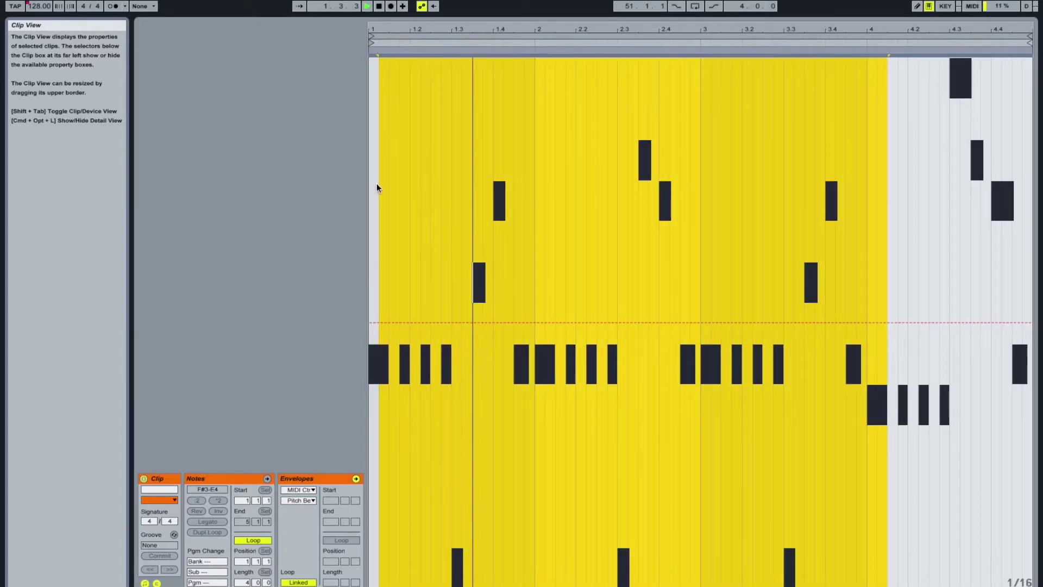
{"action": "key", "text": "space"}
{"action": "key", "text": "ctrl+v"}
{"action": "key", "text": "space"}
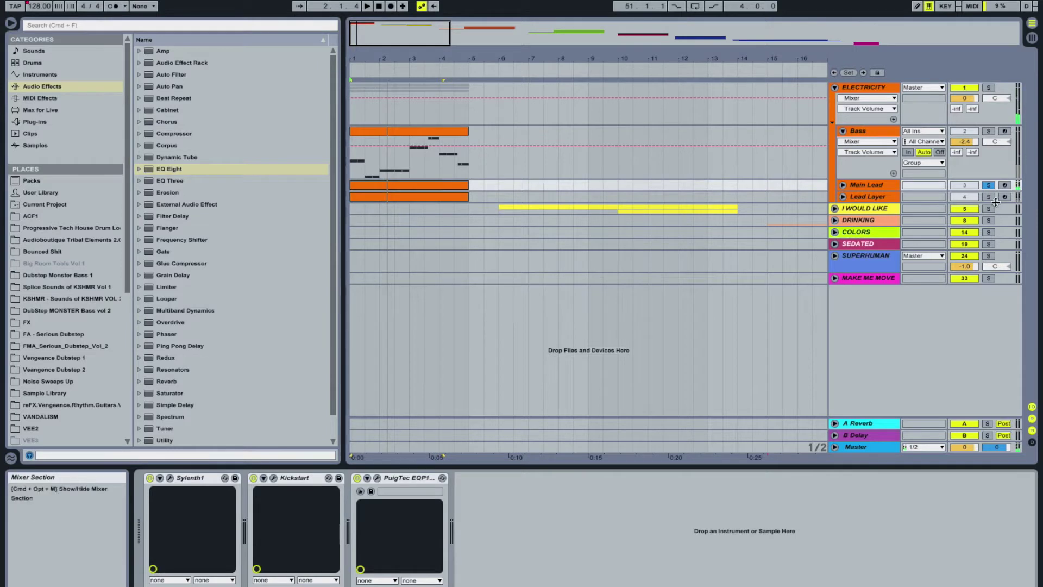
Step: Solo and unfold the ELECTRICITY Lead Layer track and play its clip from bar 1
{"action": "left_click", "coordinate": [989, 198]}
{"action": "left_click", "coordinate": [843, 196]}
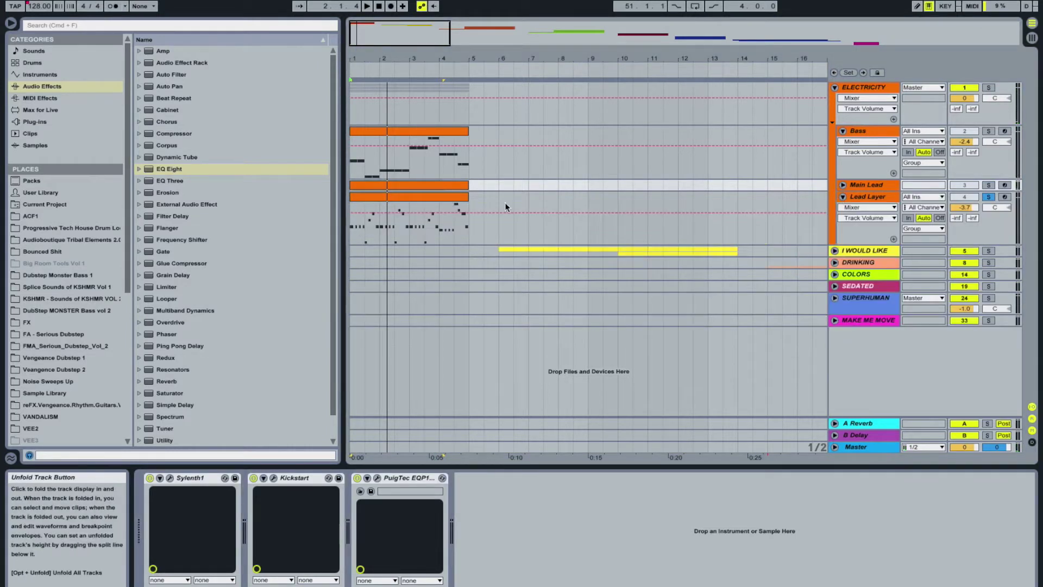
{"action": "left_click", "coordinate": [367, 197]}
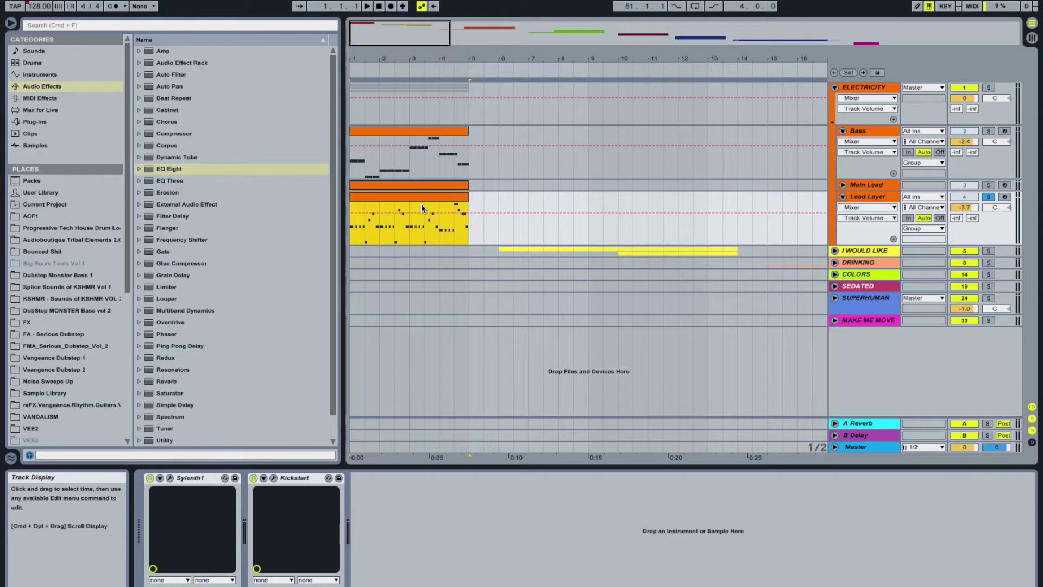
{"action": "key", "text": "space"}
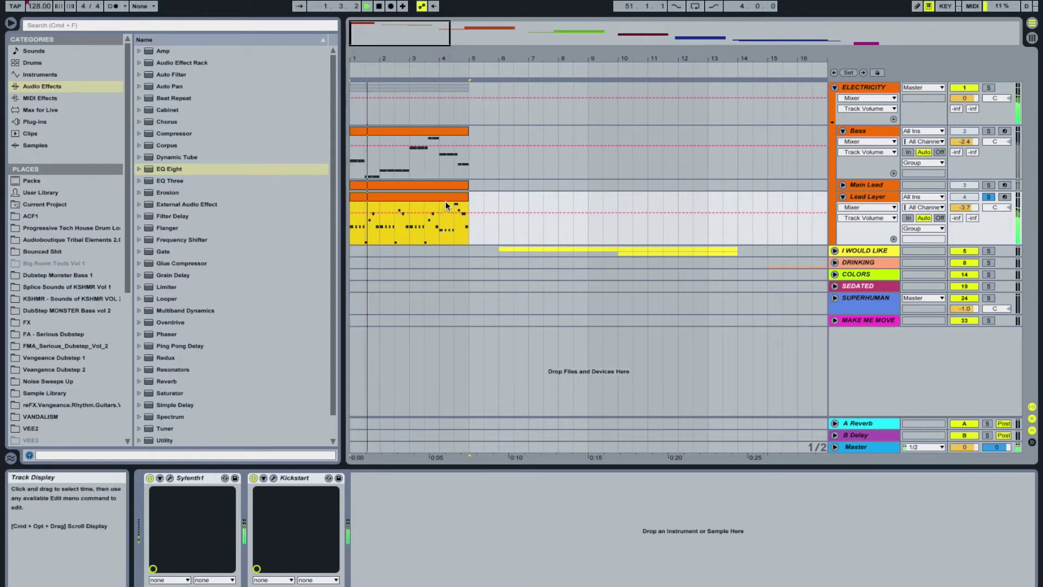
Step: Audition the Lead Layer together with the Main Lead, add the Bass to the solo, and clear the solos and stop playback
{"action": "left_click", "coordinate": [988, 185], "text": "super"}
{"action": "key", "text": "space"}
{"action": "key", "text": "space"}
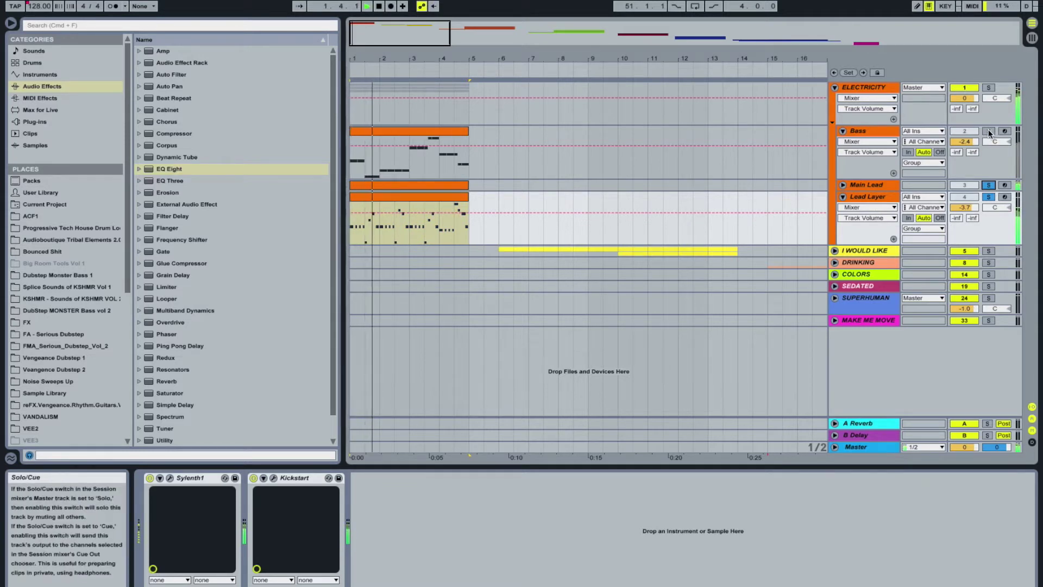
{"action": "left_click", "coordinate": [989, 131], "text": "super"}
{"action": "key", "text": "space"}
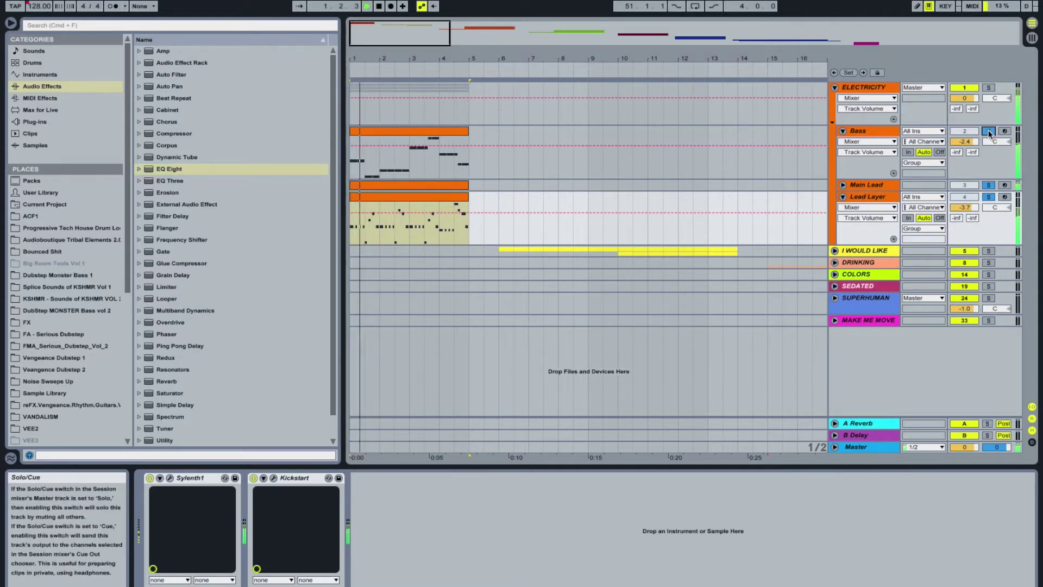
{"action": "left_click", "coordinate": [989, 131]}
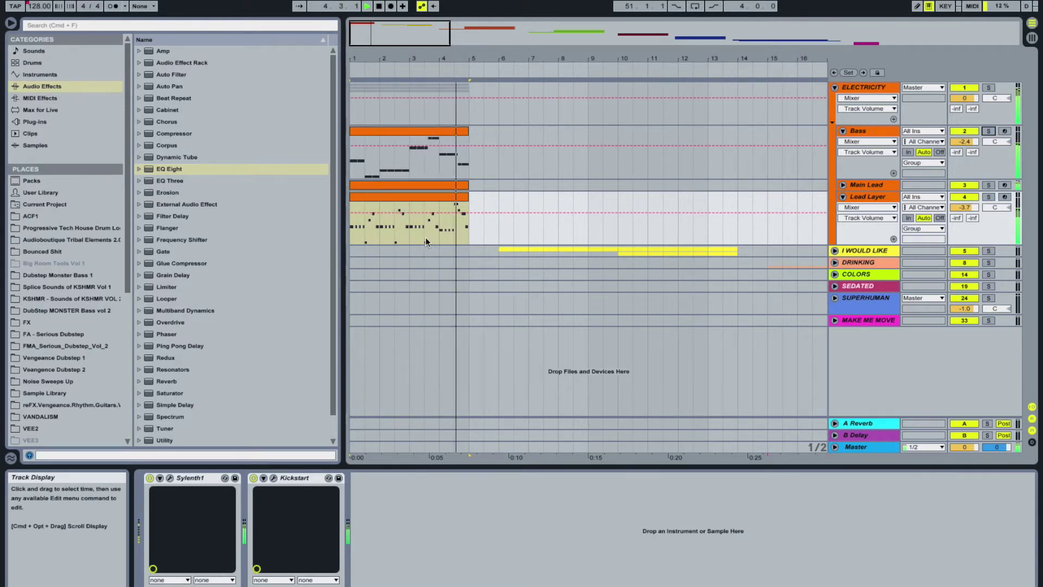
{"action": "left_click", "coordinate": [497, 233]}
{"action": "key", "text": "space"}
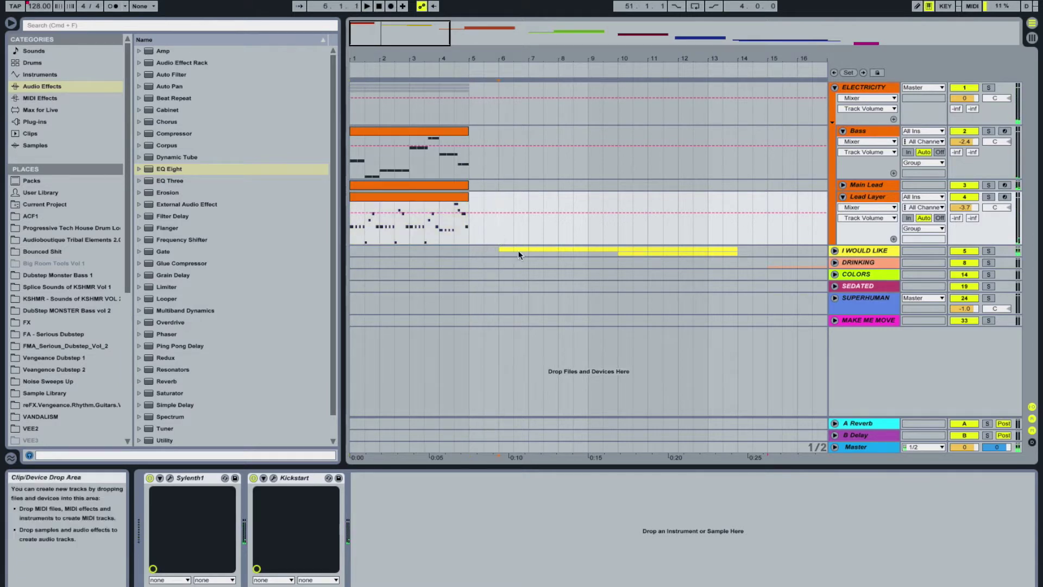
Step: Expand the I WOULD LIKE group, view the first Pluck Chords clip's MIDI notes, and play the clip from bar 6
{"action": "left_click", "coordinate": [835, 250]}
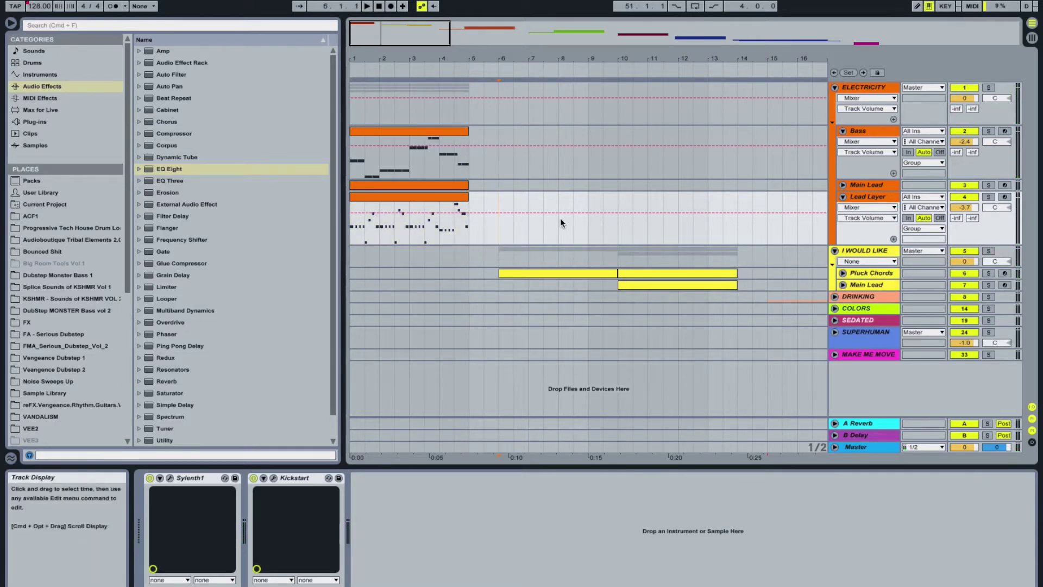
{"action": "left_click", "coordinate": [545, 275]}
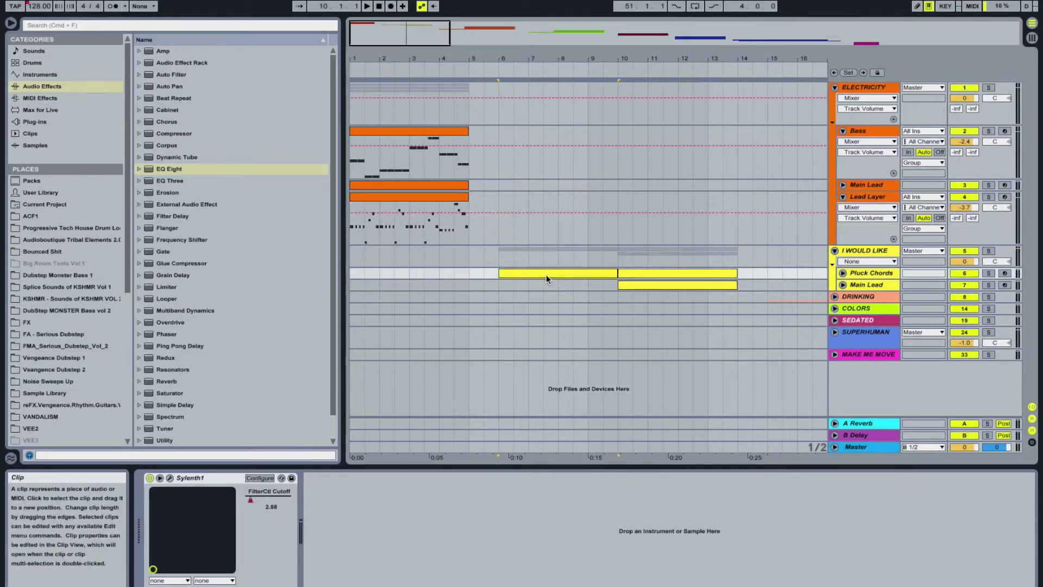
{"action": "double_click", "coordinate": [545, 275]}
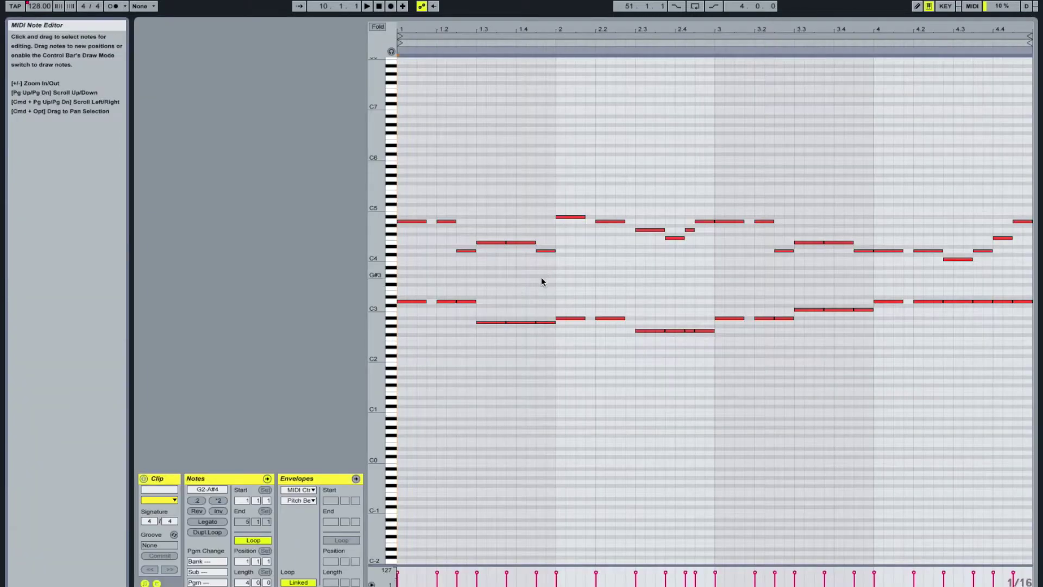
{"action": "left_click", "coordinate": [485, 281]}
{"action": "key", "text": "space"}
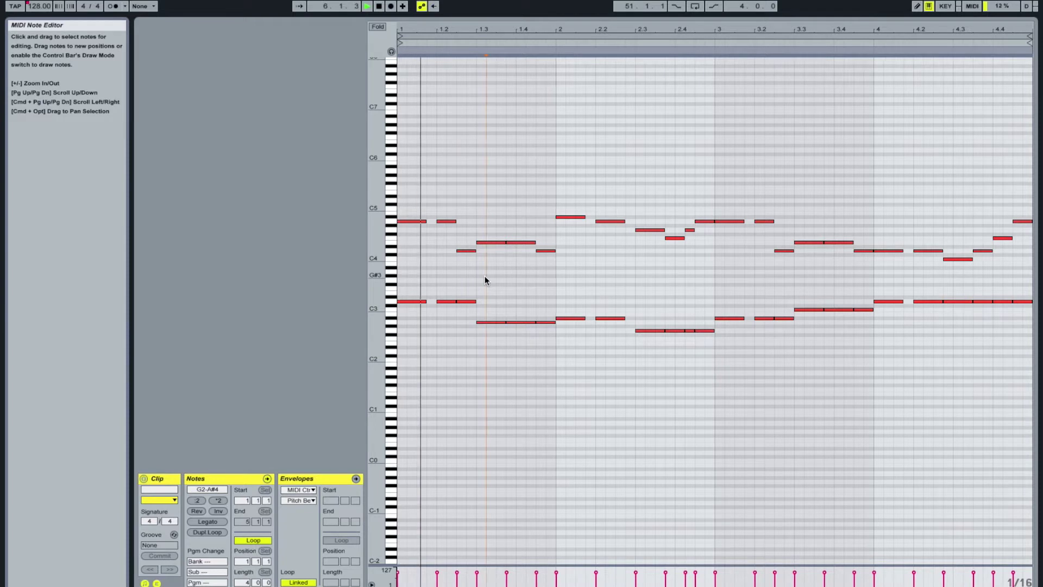
{"action": "key", "text": "shift+Tab"}
{"action": "left_click", "coordinate": [506, 273]}
{"action": "key", "text": "space"}
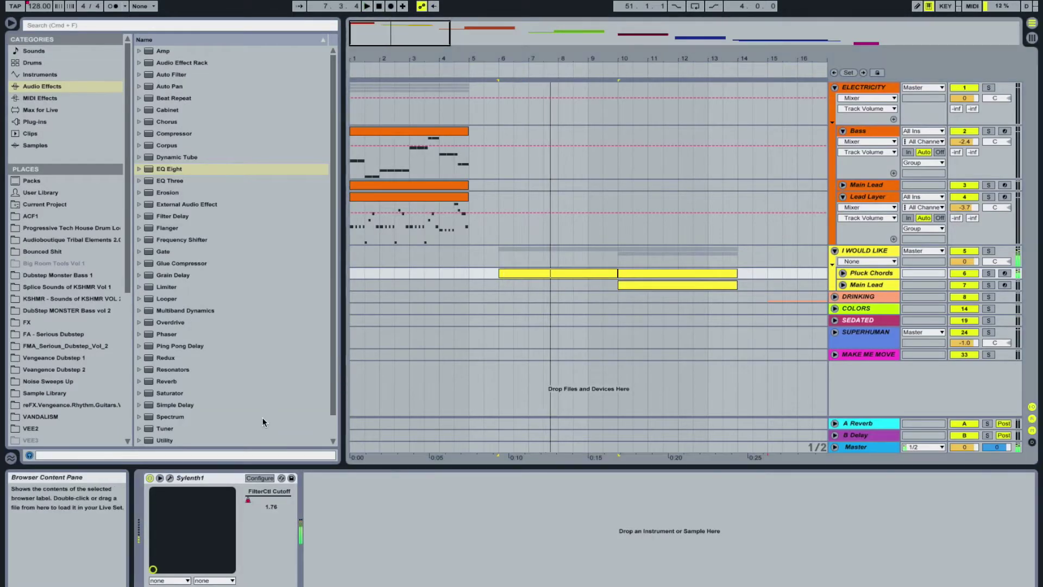
Step: Inspect the Pluck Chords track's Sylenth1 patch, toggling its distortion while auditioning the sound, and close the plug-in window
{"action": "left_click", "coordinate": [170, 477]}
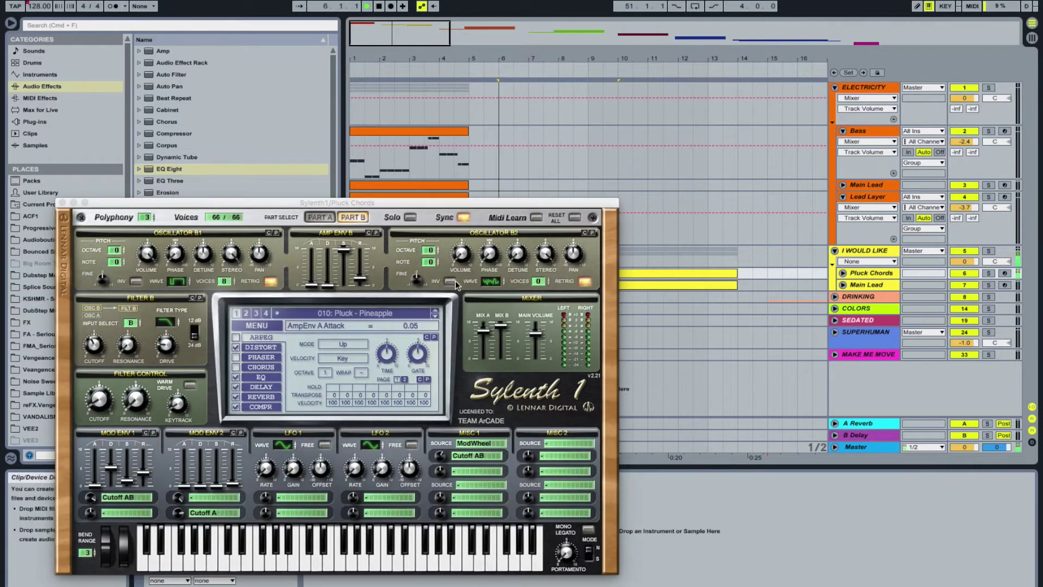
{"action": "left_click", "coordinate": [236, 348]}
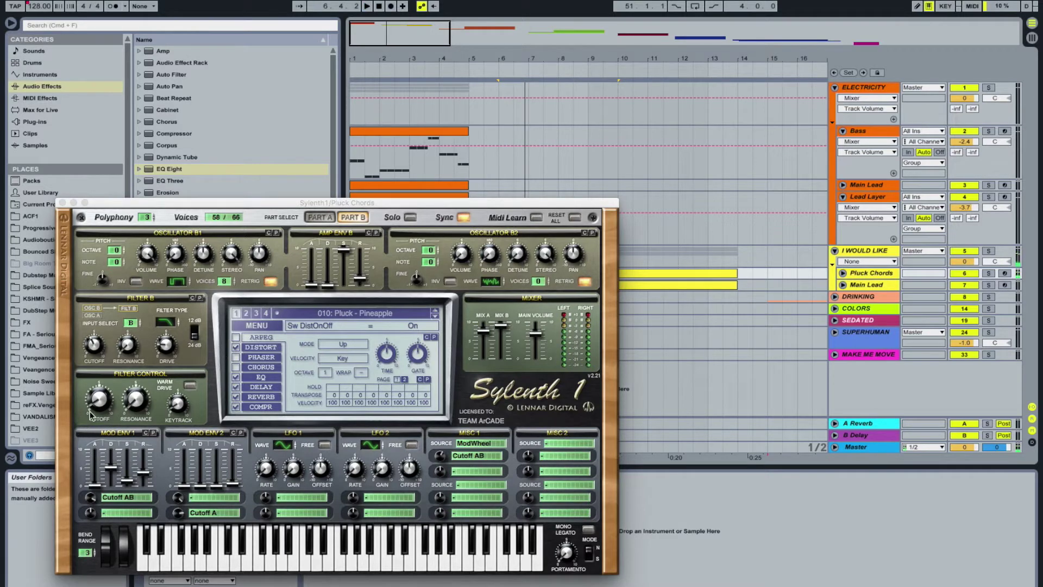
{"action": "key", "text": "space"}
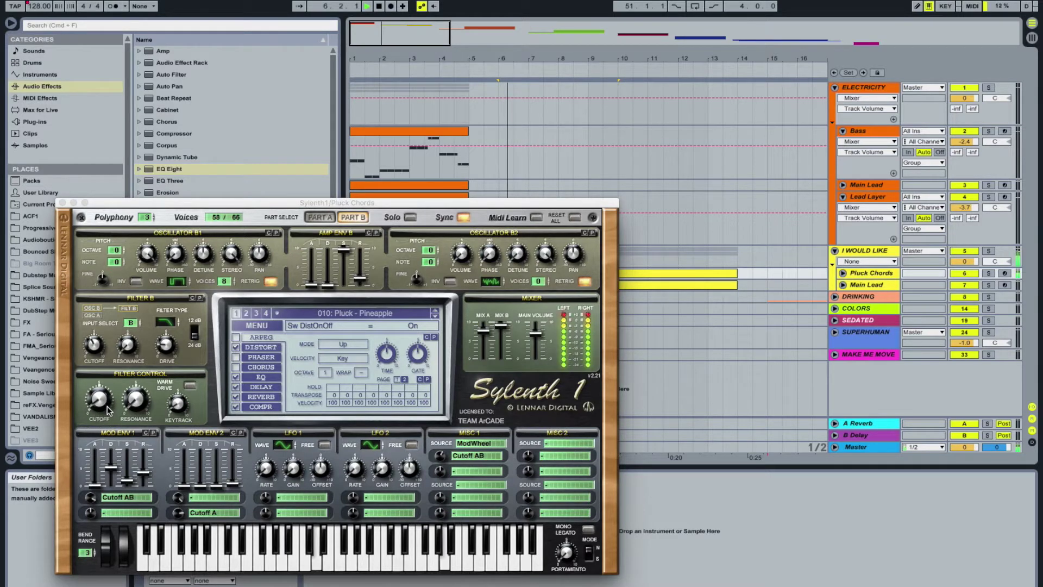
{"action": "left_click", "coordinate": [62, 202]}
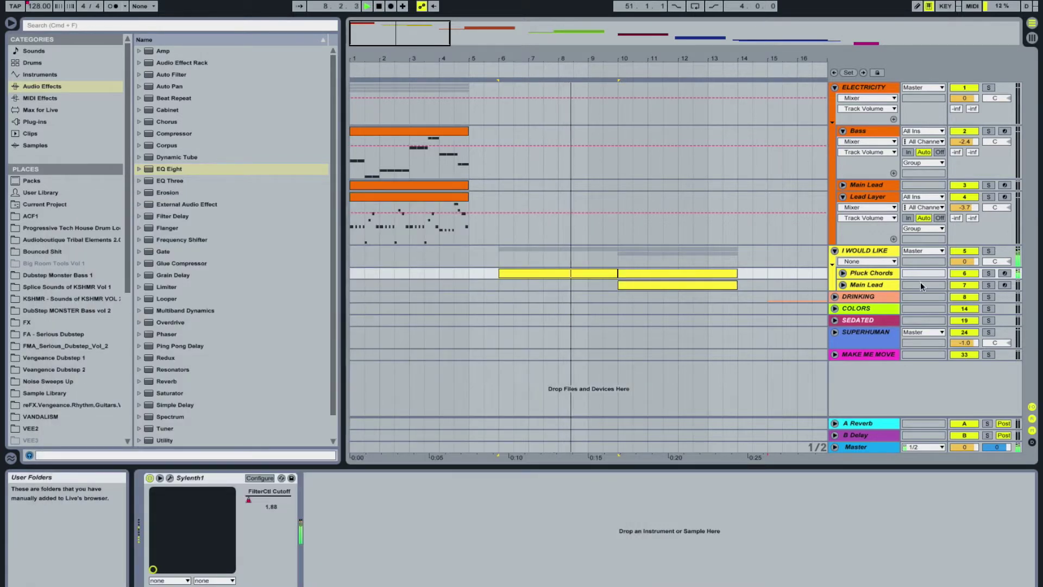
Step: Solo the Main Lead in the I WOULD LIKE group and play its clip from bar 10
{"action": "left_click", "coordinate": [988, 285]}
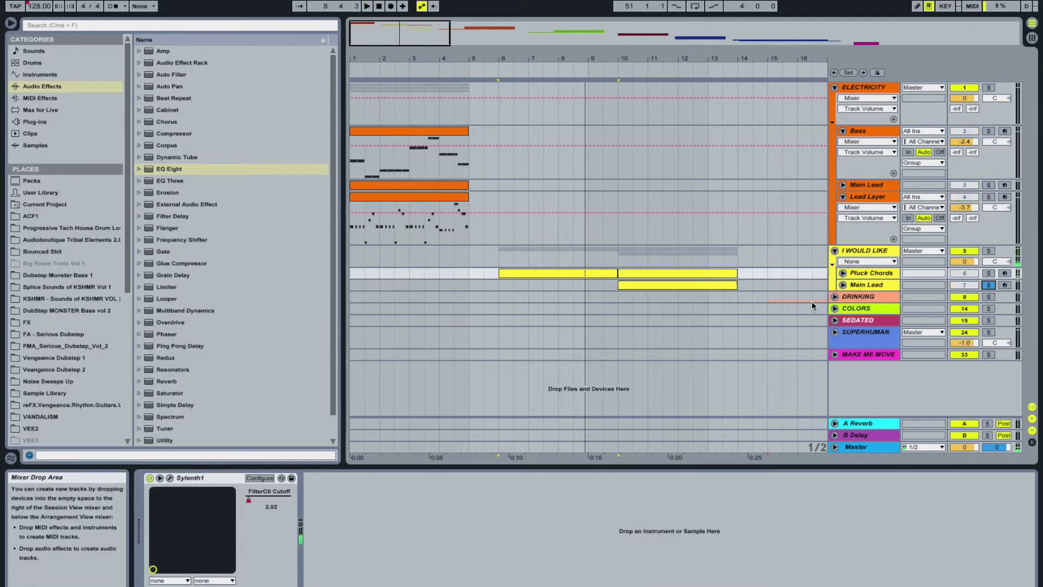
{"action": "left_click", "coordinate": [712, 284]}
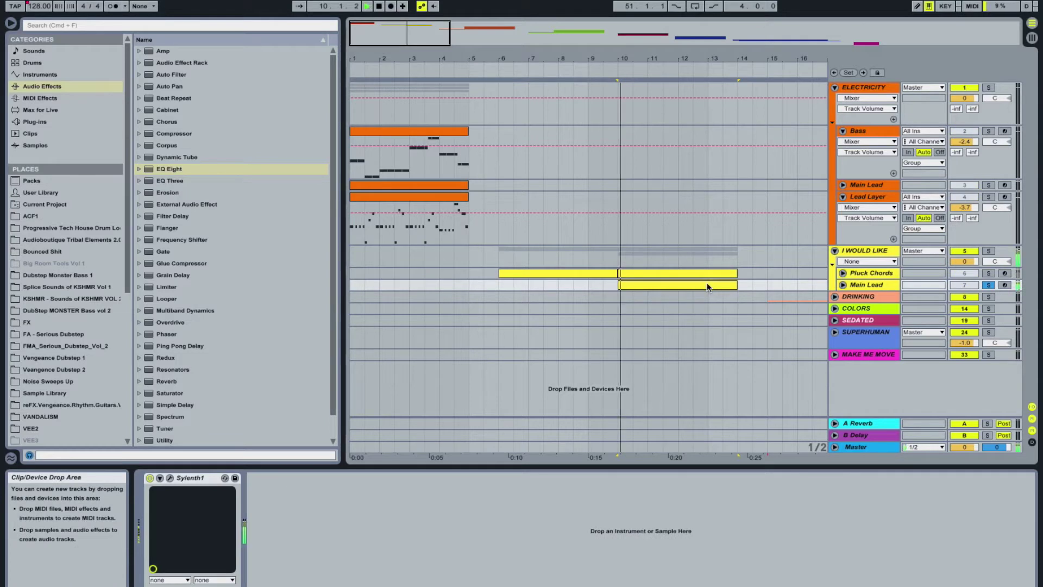
Step: Unfold the Main Lead track in the I WOULD LIKE group and play its clip while viewing the MIDI notes
{"action": "left_click", "coordinate": [842, 285]}
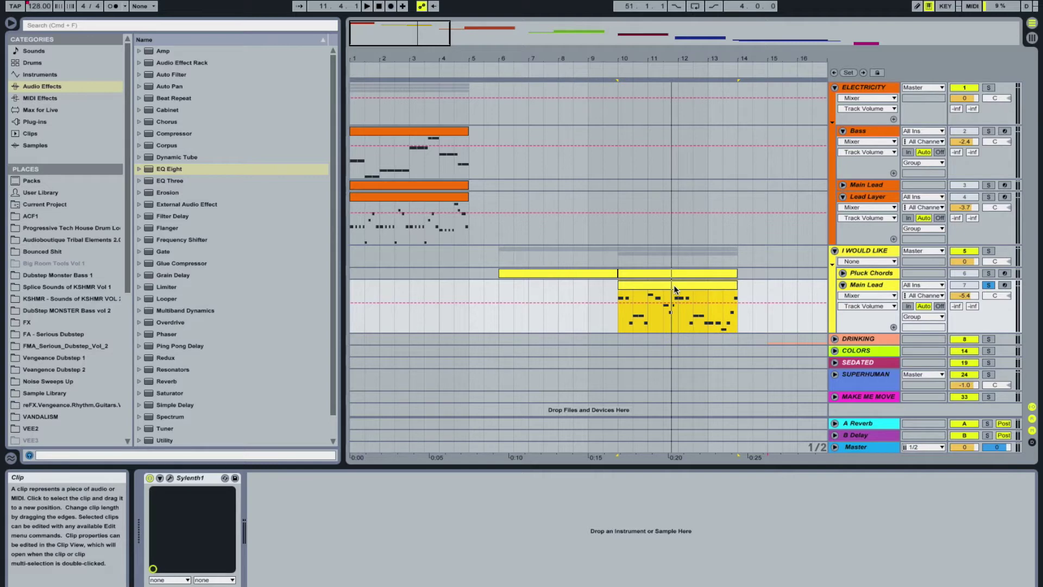
{"action": "double_click", "coordinate": [673, 285]}
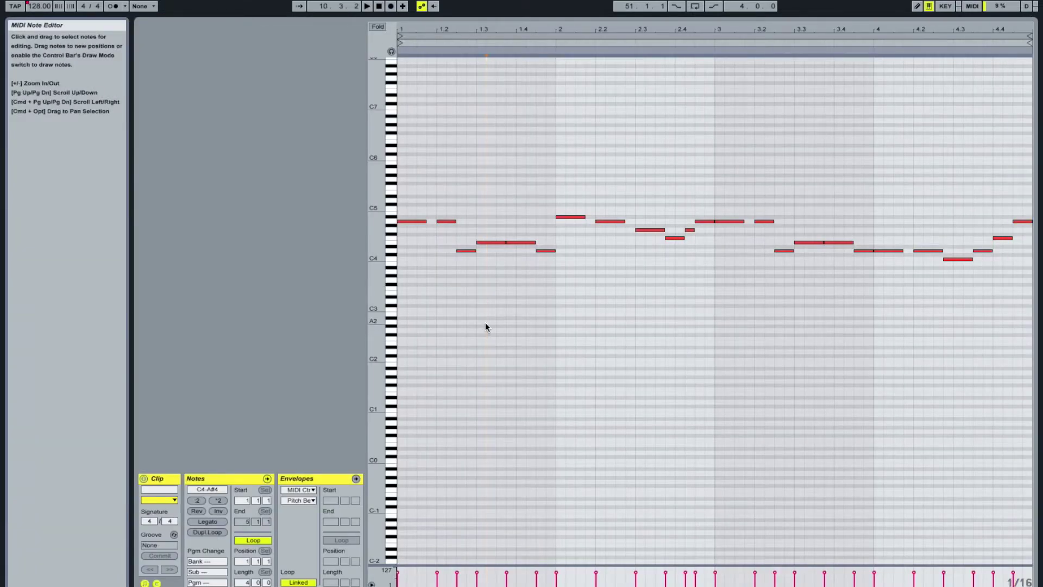
{"action": "key", "text": "space"}
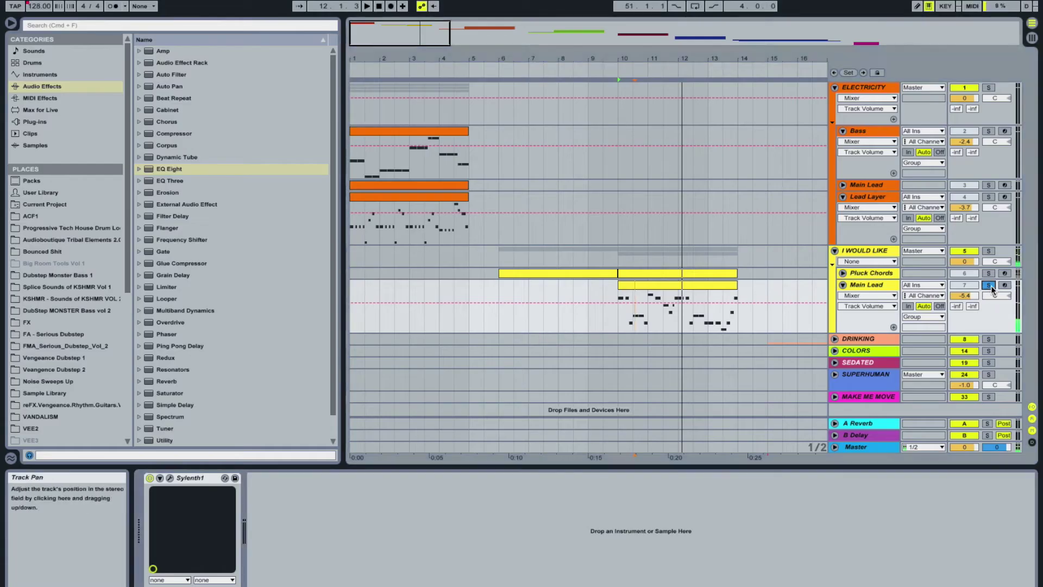
Step: Collapse all the track groups and expand only the DRINKING group
{"action": "left_click", "coordinate": [640, 341]}
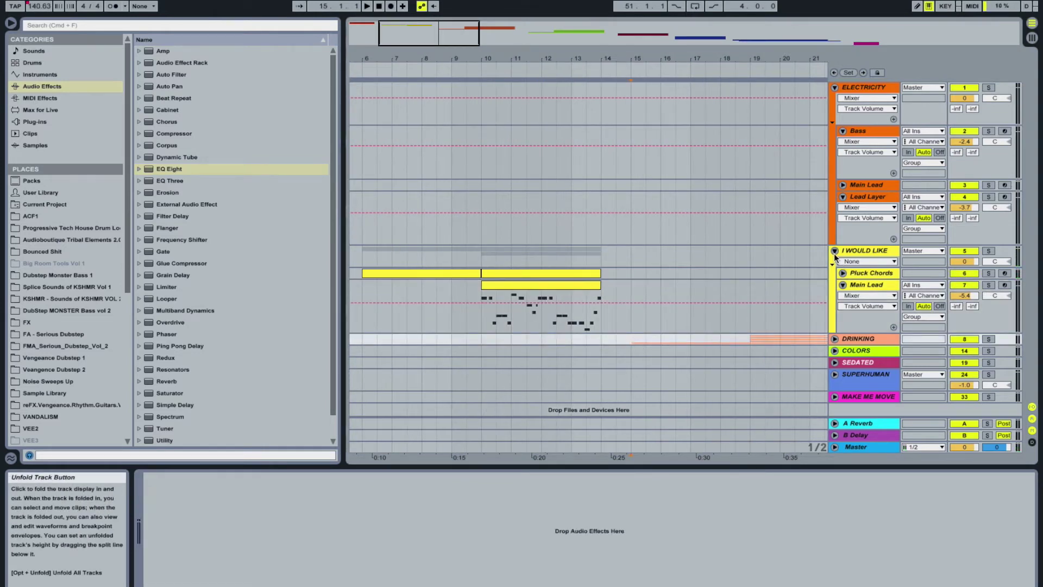
{"action": "left_click", "coordinate": [835, 251], "text": "alt"}
{"action": "left_click", "coordinate": [835, 111]}
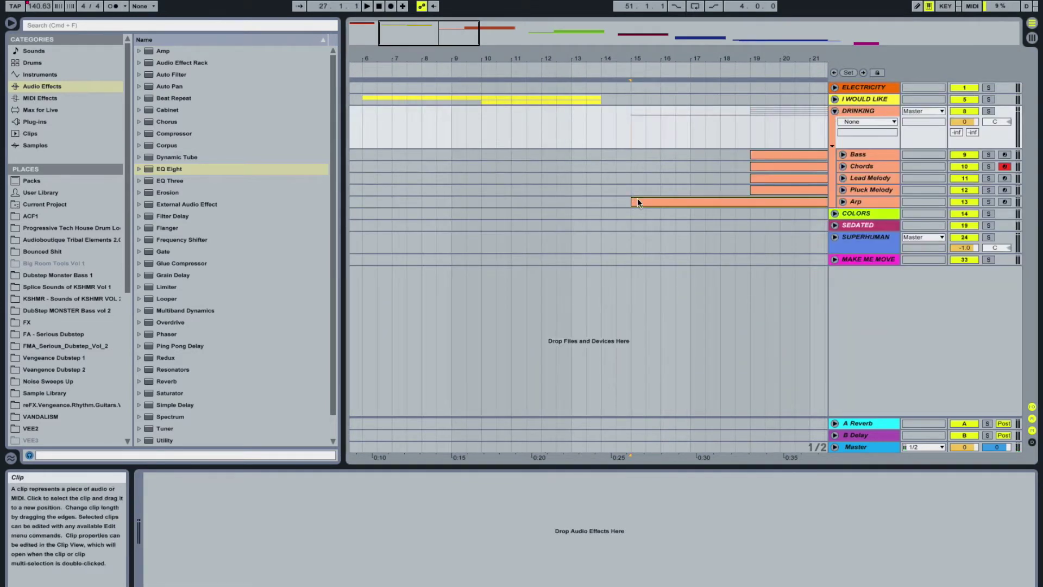
Step: Play the Arp clip from bar 15, view its MIDI notes, and return to the device view
{"action": "left_click", "coordinate": [637, 202]}
{"action": "key", "text": "space"}
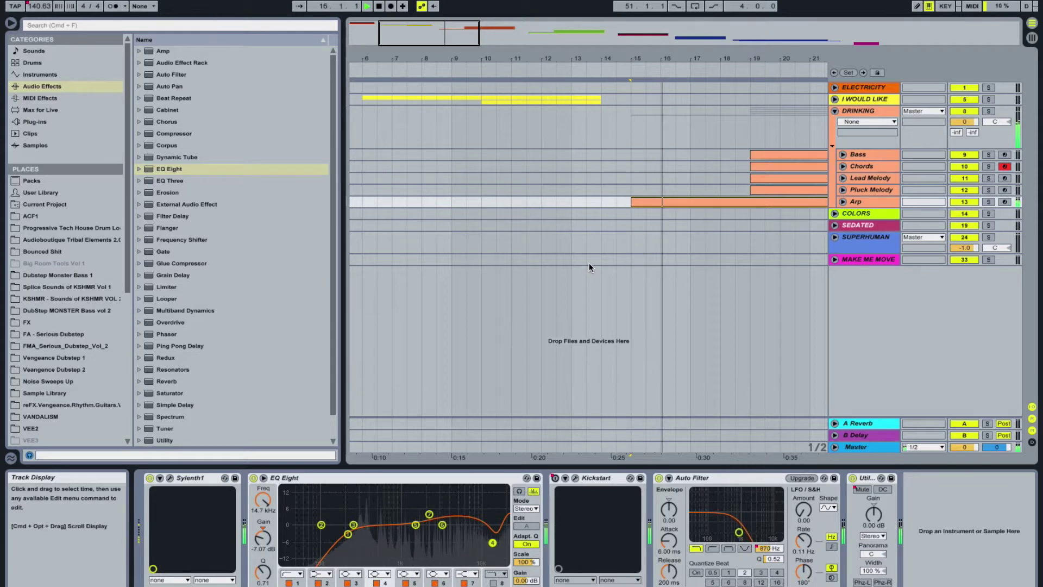
{"action": "double_click", "coordinate": [738, 201]}
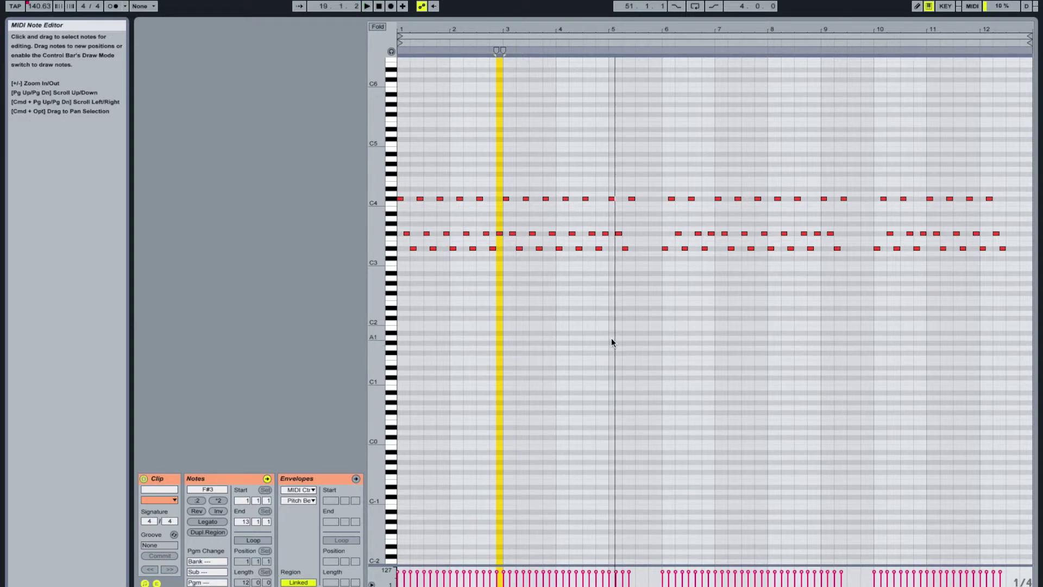
{"action": "key", "text": "shift+Tab"}
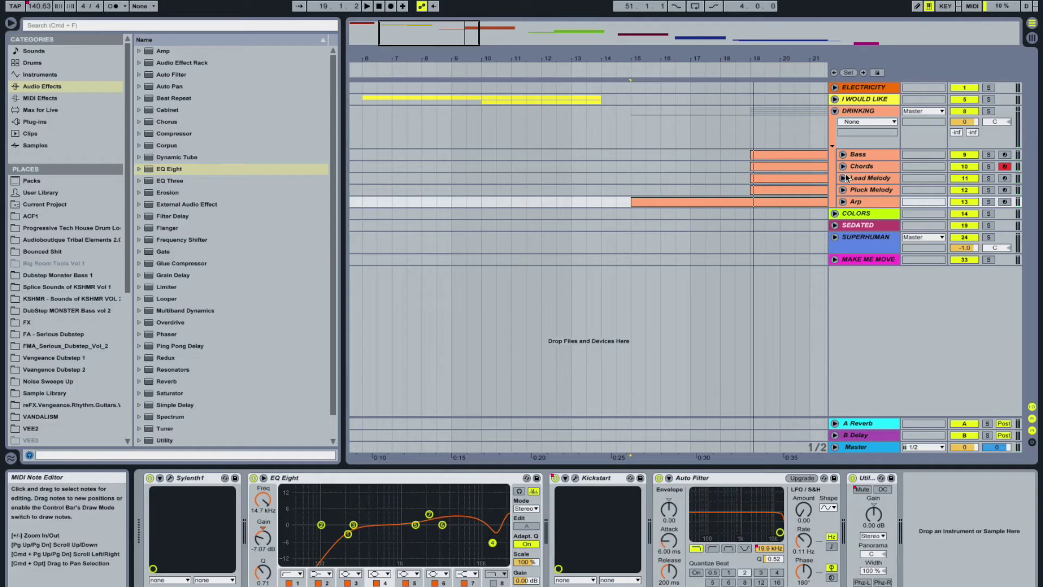
Step: Unfold the Arp track in the DRINKING group, solo it, and audition its clip
{"action": "left_click", "coordinate": [854, 191]}
{"action": "left_click", "coordinate": [859, 201]}
{"action": "left_click", "coordinate": [842, 202]}
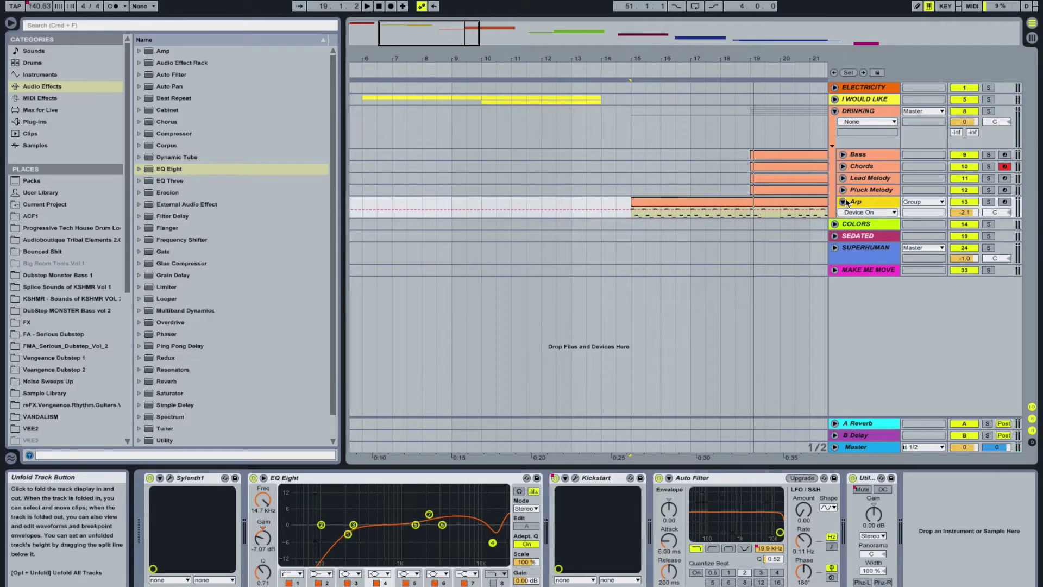
{"action": "left_click", "coordinate": [730, 197]}
{"action": "key", "text": "space"}
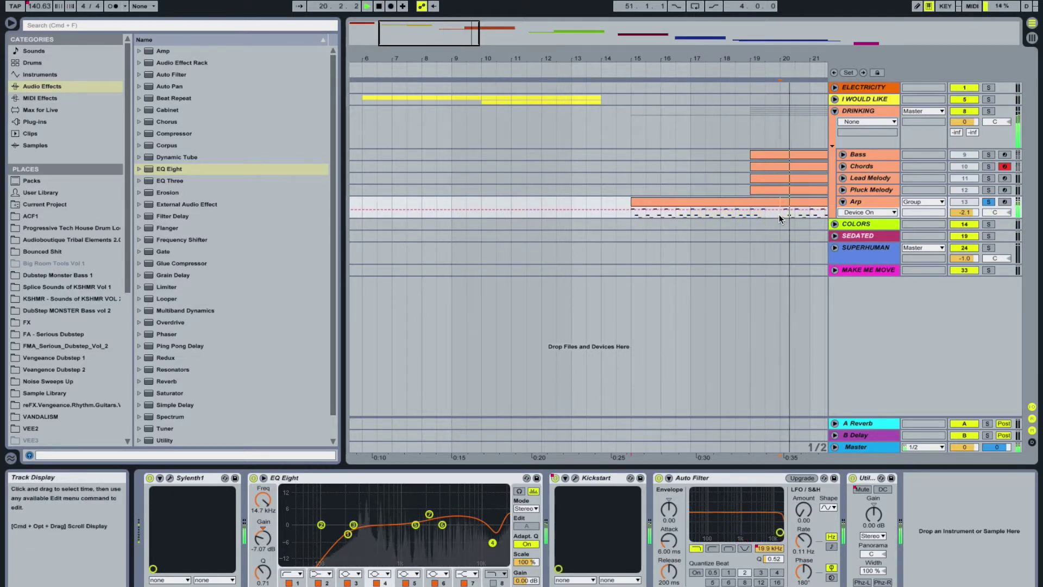
{"action": "key", "text": "space"}
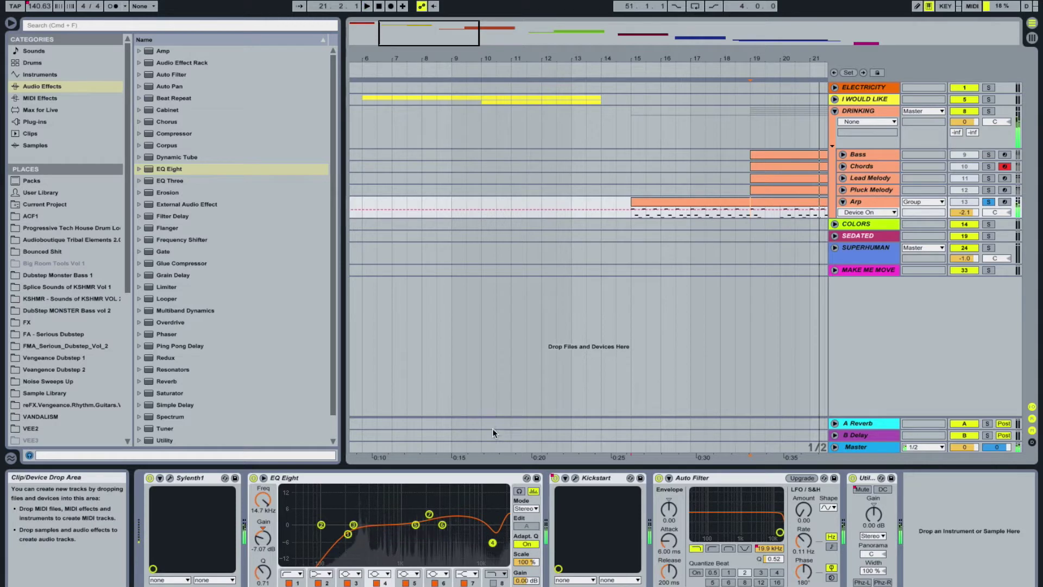
Step: Show the Arp's Auto Filter Frequency automation, enlarge the track, and play the filter sweep from bar 17
{"action": "left_click", "coordinate": [775, 549]}
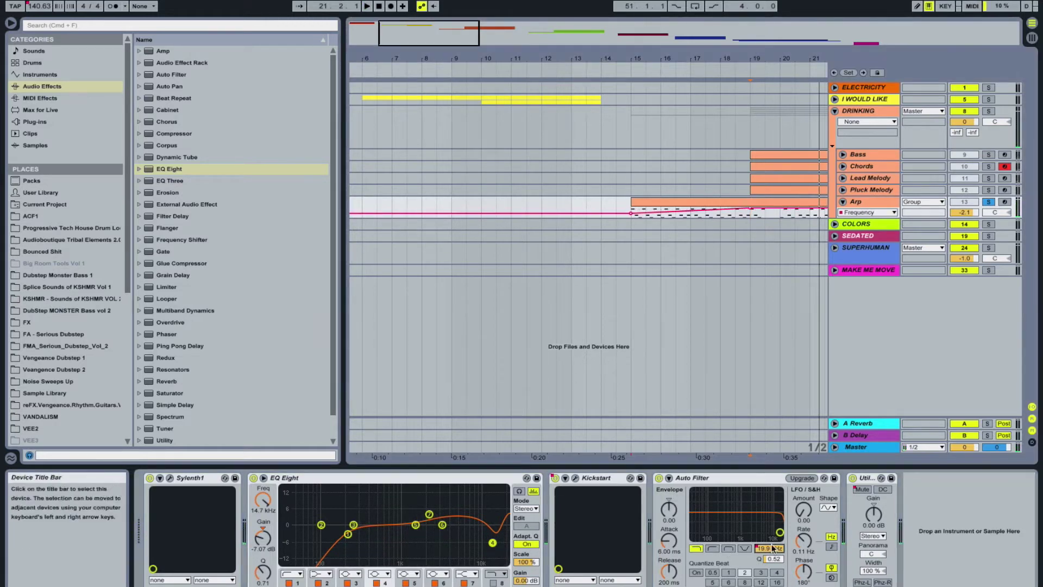
{"action": "left_click_drag", "start_coordinate": [865, 218], "coordinate": [865, 355]}
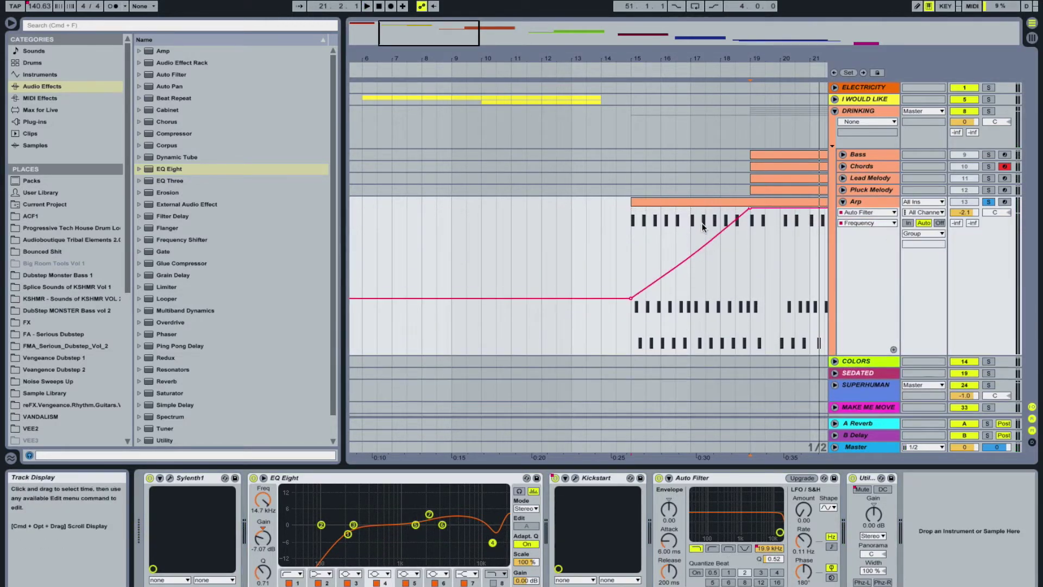
{"action": "left_click", "coordinate": [687, 240]}
{"action": "key", "text": "space"}
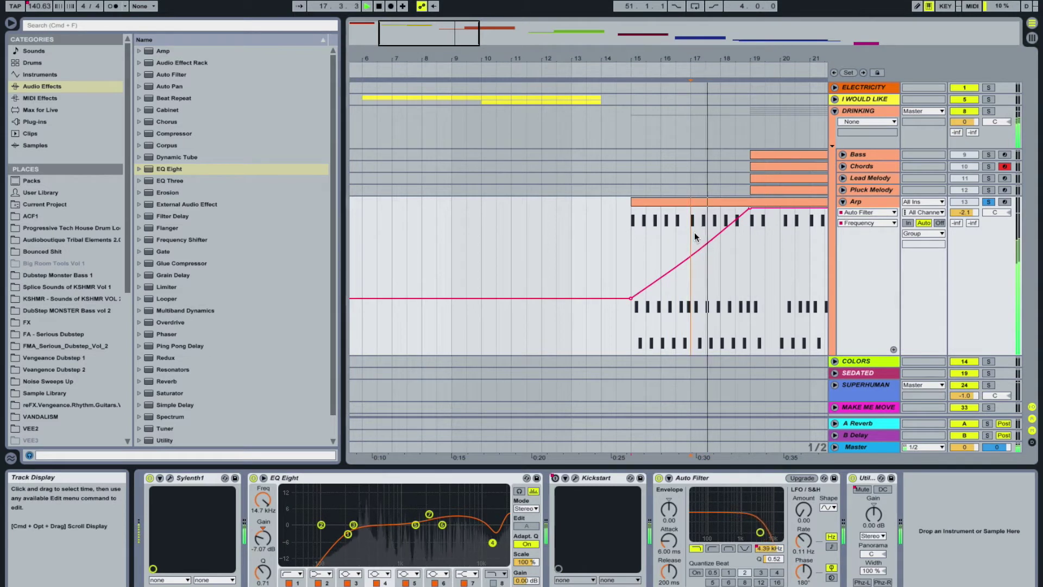
{"action": "key", "text": "space"}
Step: Solo the Bass in the DRINKING group, unfold its track, and play its clip from bar 19
{"action": "left_click", "coordinate": [791, 190]}
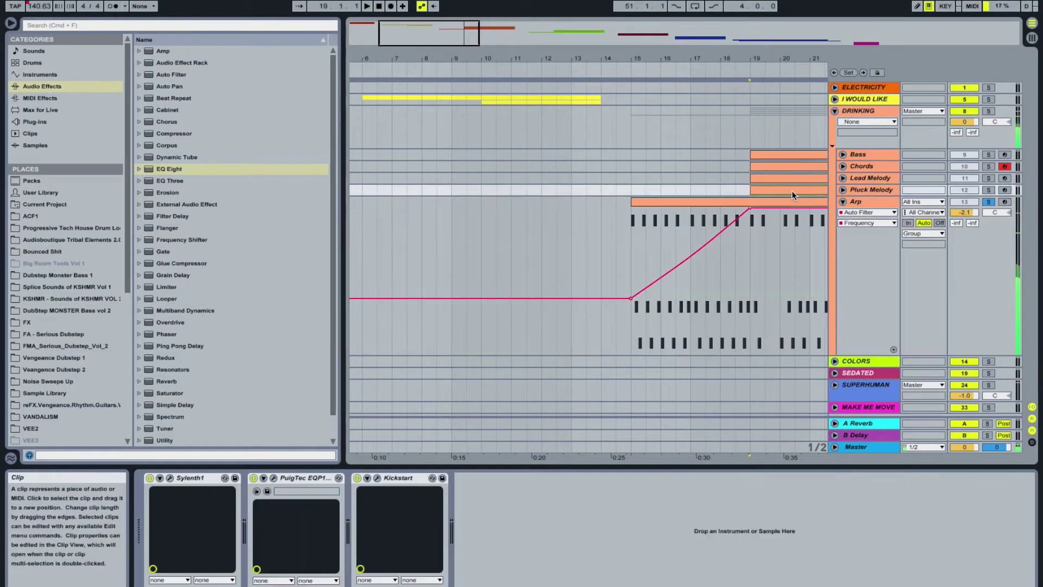
{"action": "left_click", "coordinate": [988, 154]}
{"action": "left_click", "coordinate": [785, 155]}
{"action": "key", "text": "space"}
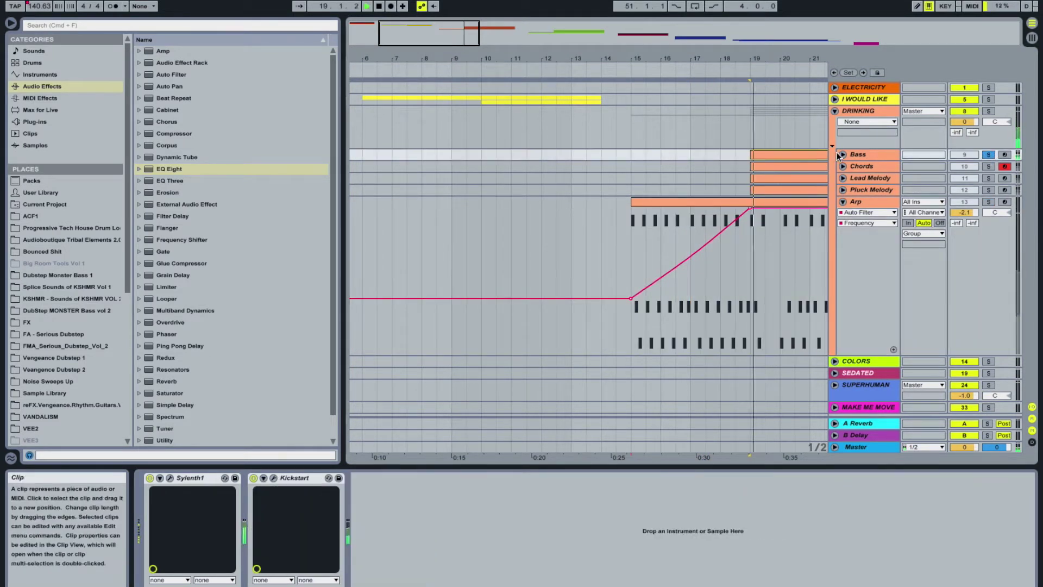
{"action": "left_click", "coordinate": [842, 154]}
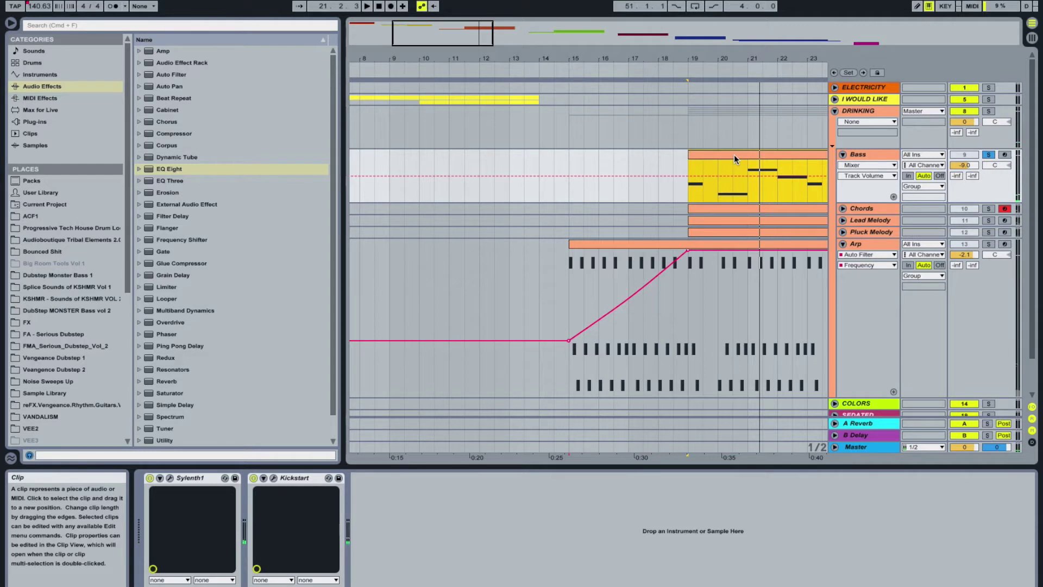
{"action": "key", "text": "space"}
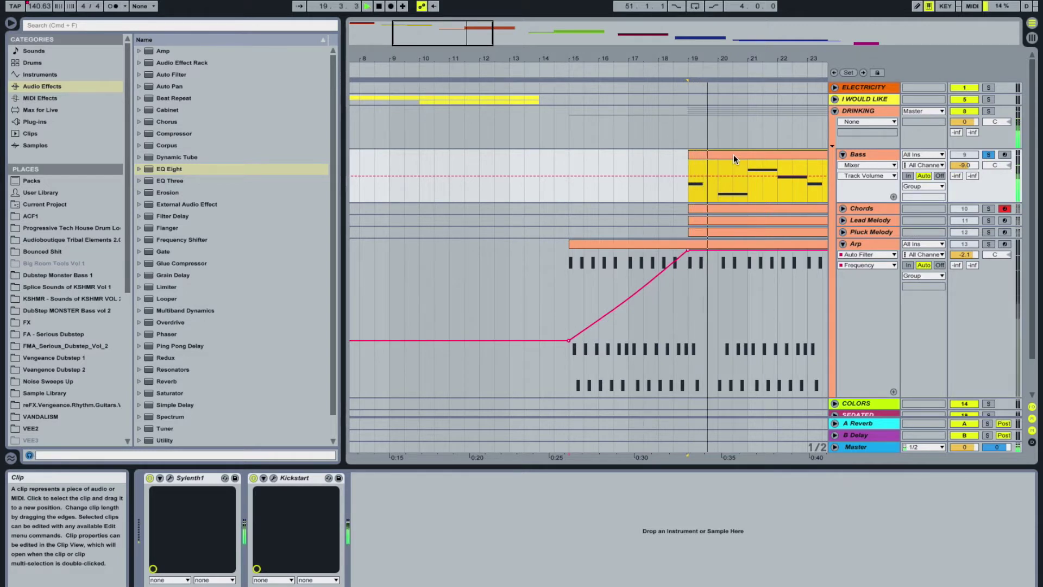
Step: Unfold the Chords track, solo it, and play its clip from bar 19
{"action": "left_click", "coordinate": [843, 208]}
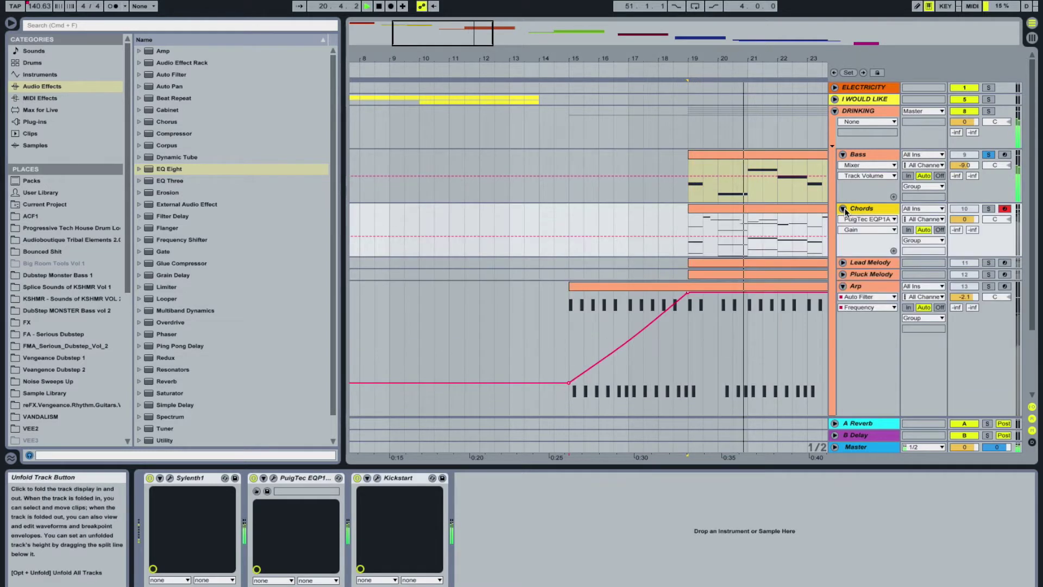
{"action": "left_click", "coordinate": [988, 209]}
{"action": "left_click", "coordinate": [720, 209]}
{"action": "key", "text": "space"}
{"action": "key", "text": "space"}
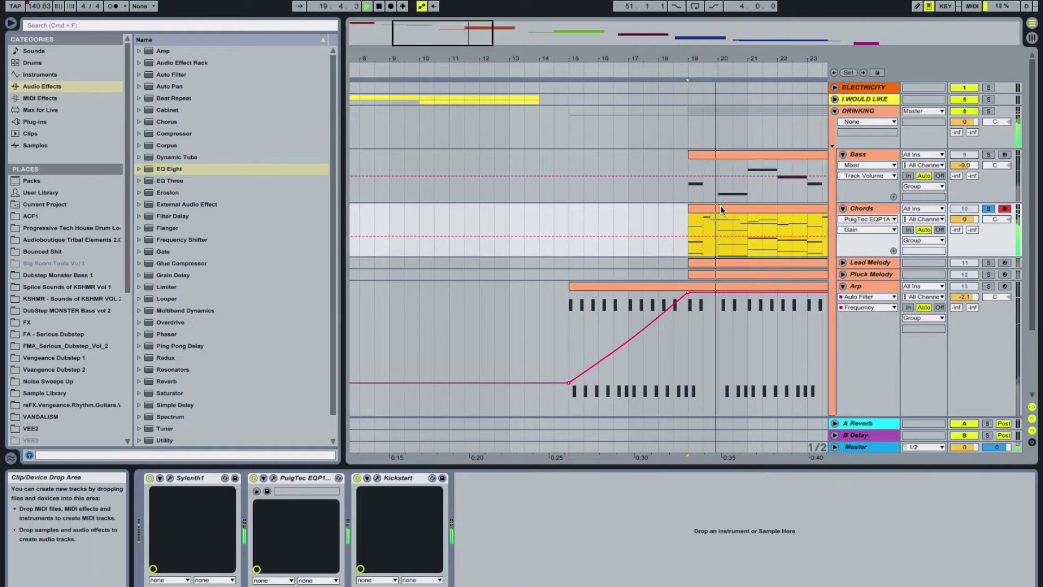
Step: Examine the Chords clip's MIDI notes in the note editor while auditioning the clip
{"action": "double_click", "coordinate": [720, 206]}
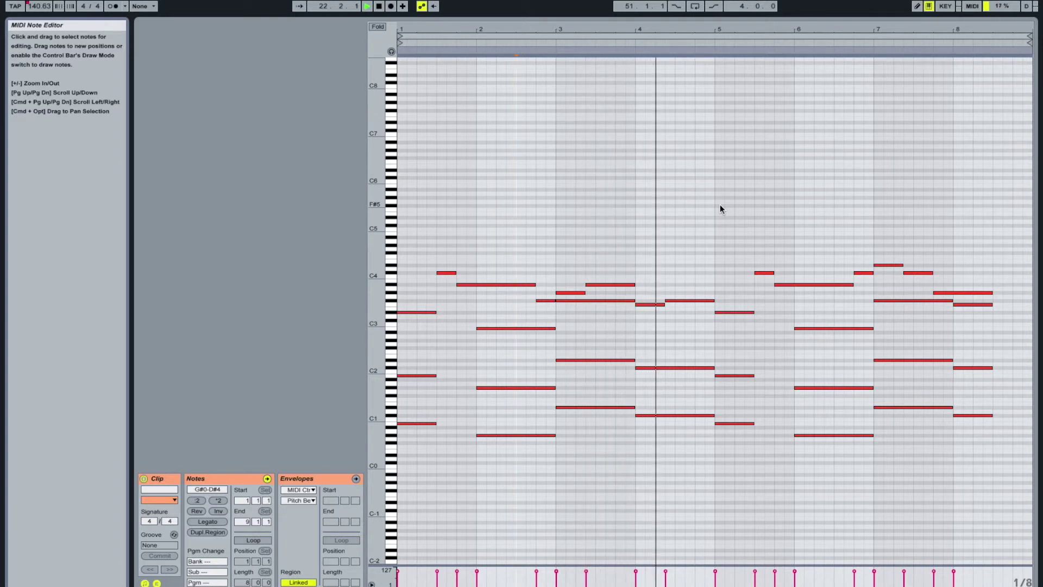
{"action": "key", "text": "space"}
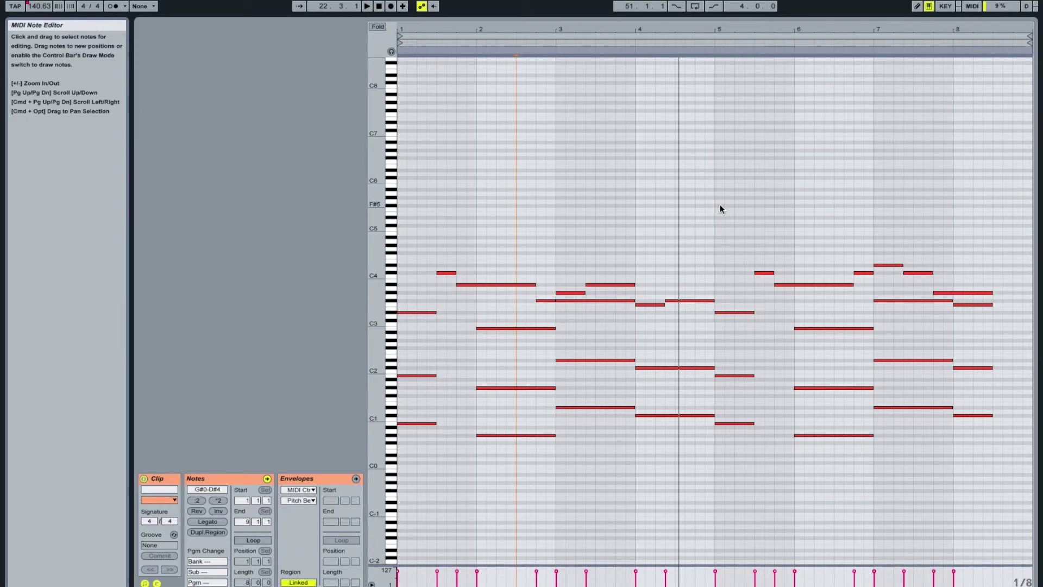
{"action": "key", "text": "space"}
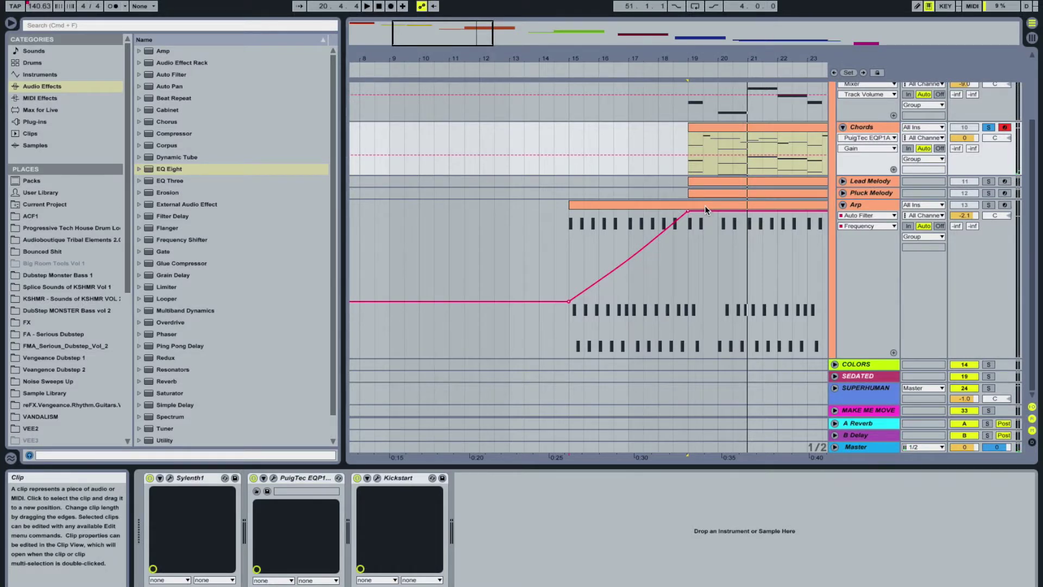
Step: Solo the Lead Melody, unfold its track, and play its clip from bar 19
{"action": "left_click", "coordinate": [989, 183]}
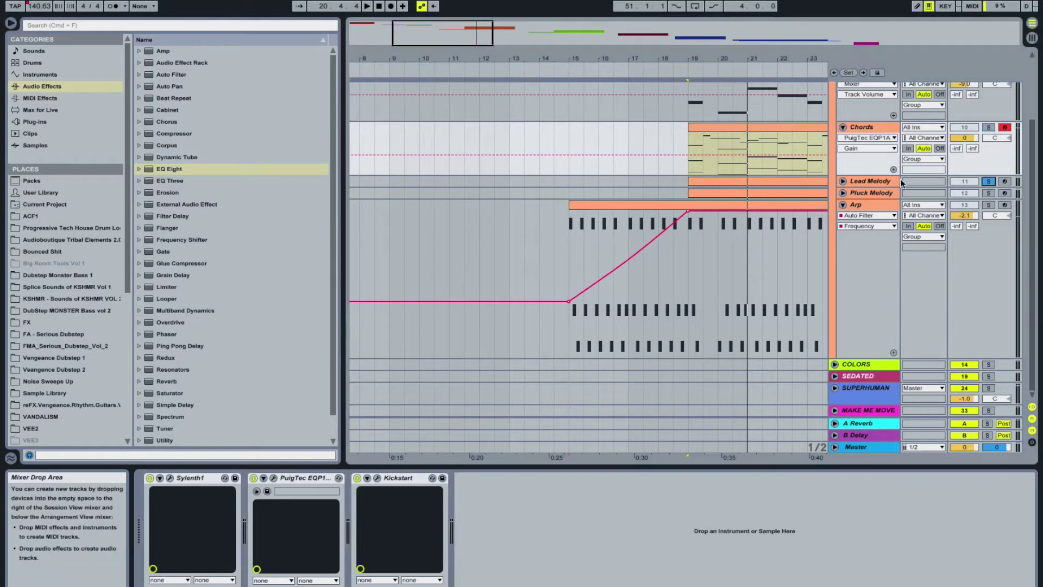
{"action": "left_click", "coordinate": [842, 181]}
{"action": "scroll", "coordinate": [562, 175], "scroll_direction": "right", "scroll_amount": 5}
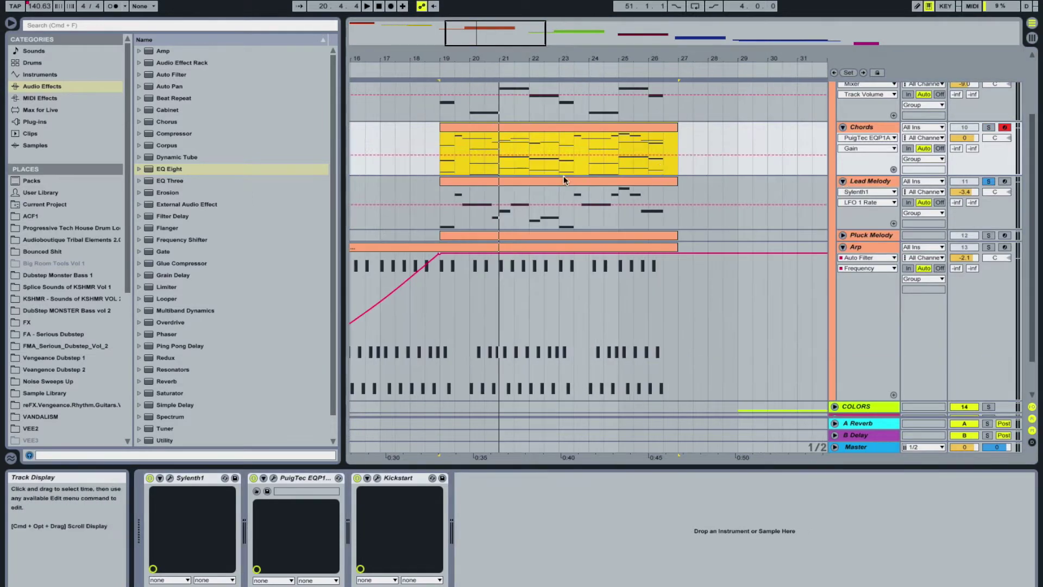
{"action": "left_click", "coordinate": [464, 185]}
{"action": "key", "text": "space"}
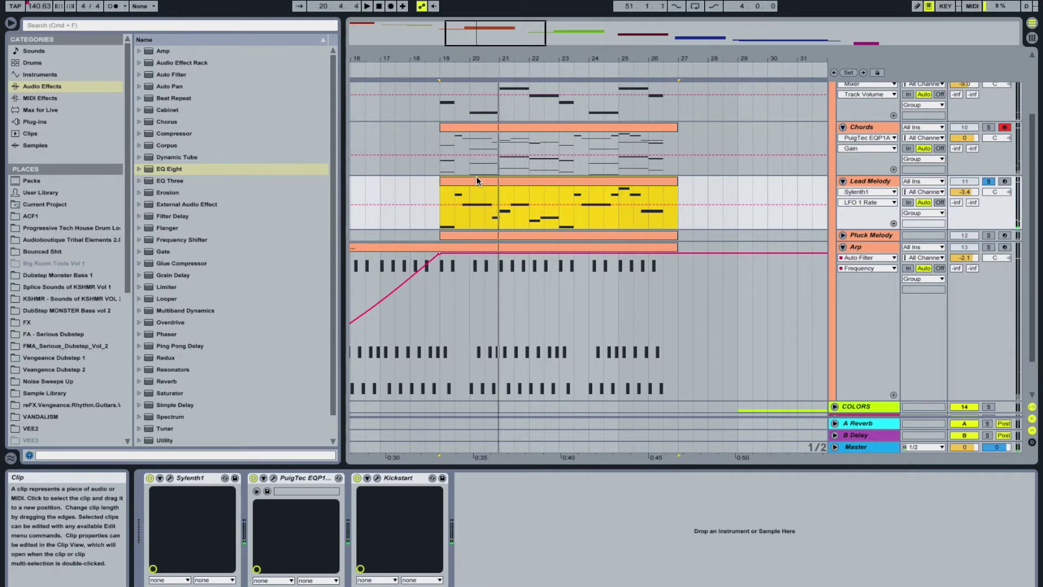
Step: Inspect the Lead Melody's Sylenth1 patch while auditioning the sound, and close the plug-in window
{"action": "left_click", "coordinate": [169, 478]}
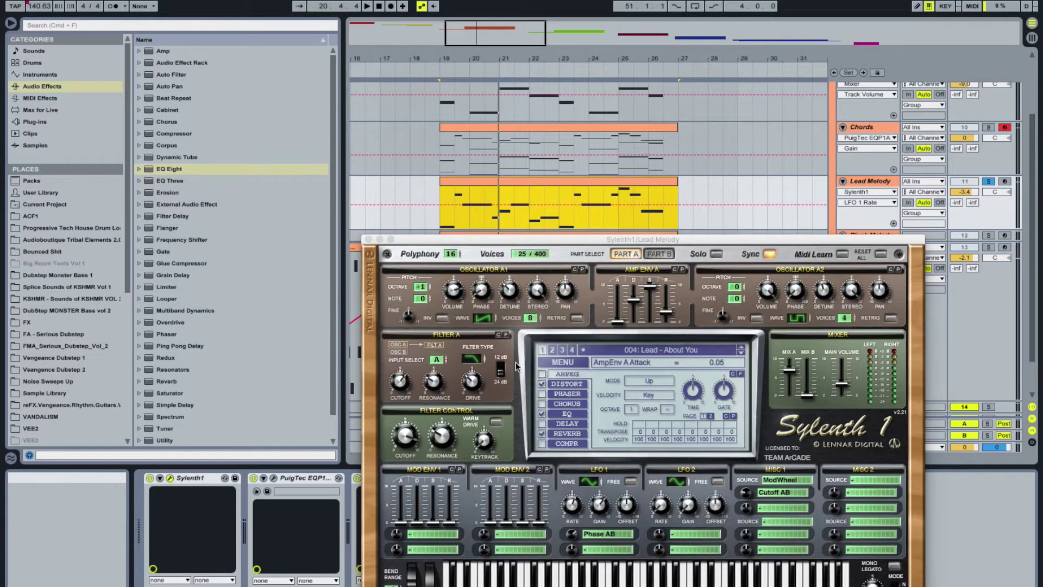
{"action": "left_click_drag", "start_coordinate": [571, 242], "coordinate": [548, 181]}
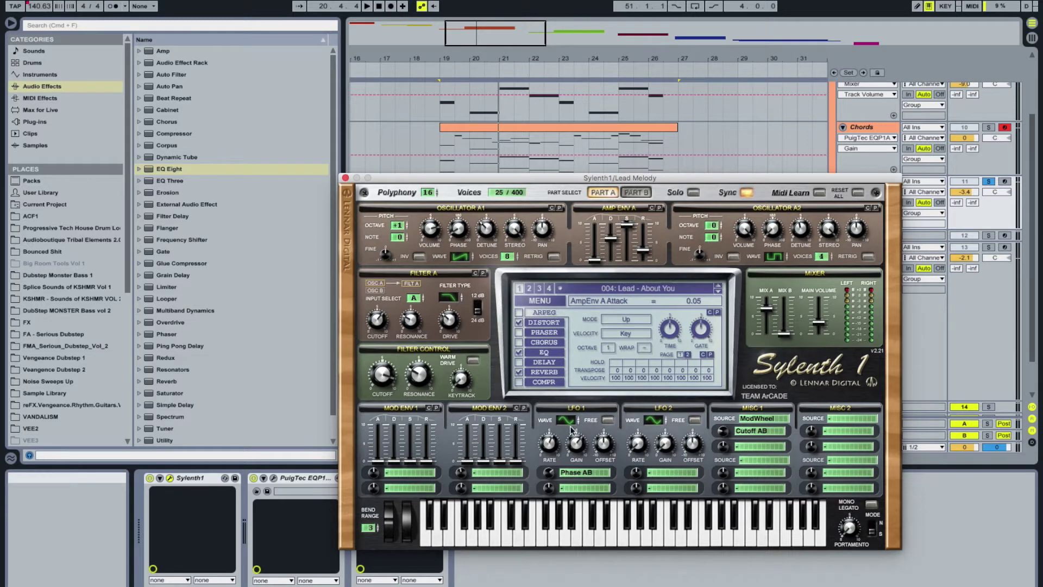
{"action": "key", "text": "space"}
{"action": "left_click", "coordinate": [345, 178]}
Step: Solo the Pluck Melody, unfold its track, and play its clip from bar 19
{"action": "left_click", "coordinate": [992, 235]}
{"action": "left_click", "coordinate": [842, 234]}
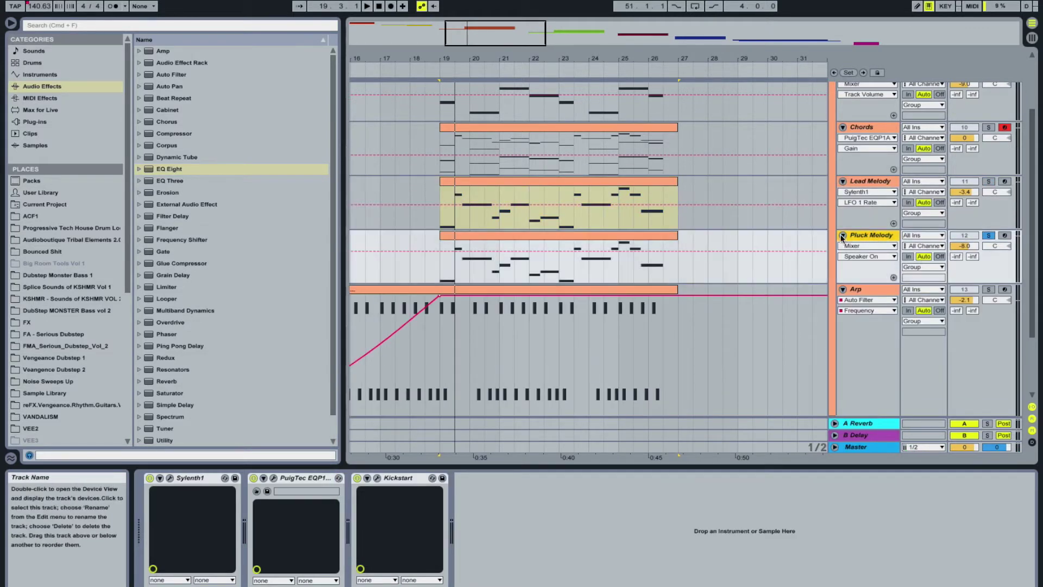
{"action": "left_click", "coordinate": [577, 240]}
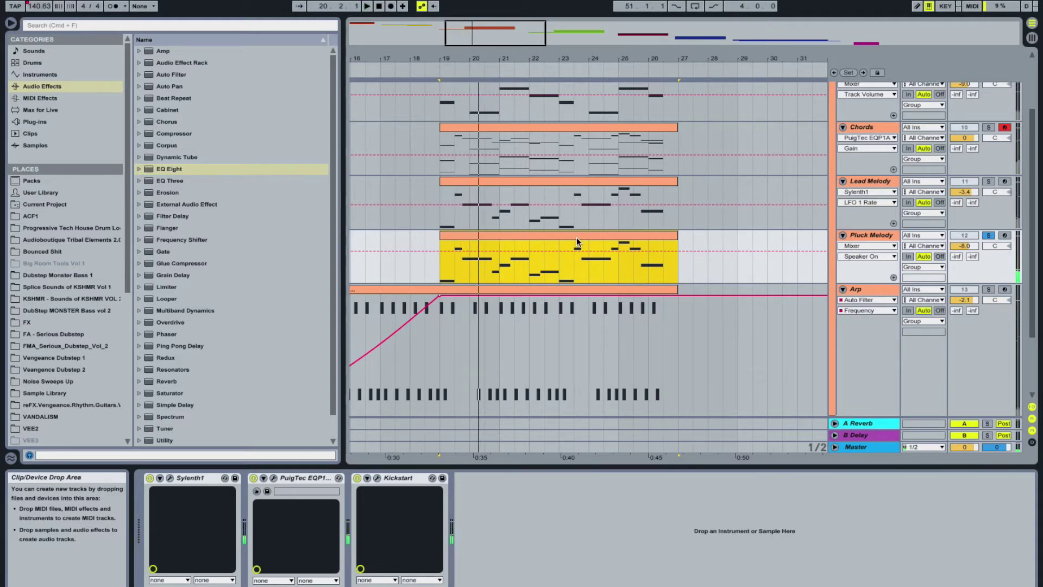
Step: Audition the Pluck Melody together with the Lead Melody, and add the Chords to the solo
{"action": "left_click", "coordinate": [988, 181]}
{"action": "key", "text": "space"}
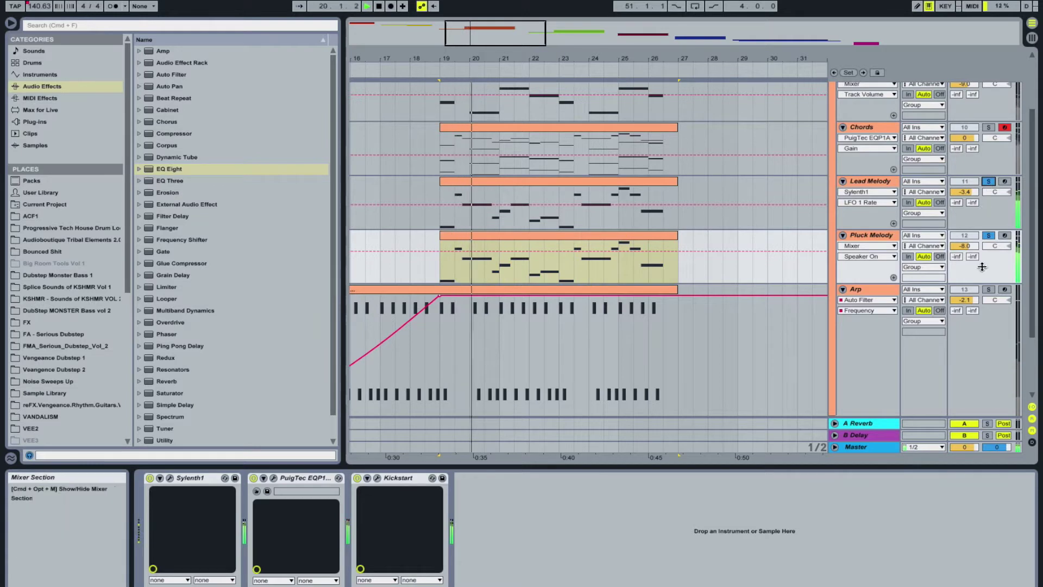
{"action": "left_click", "coordinate": [989, 127]}
{"action": "key", "text": "space"}
Step: Add the Bass to the solo and play it with the Chords, Lead Melody and Pluck Melody from bar 19
{"action": "scroll", "coordinate": [966, 144], "scroll_direction": "up", "scroll_amount": 3}
{"action": "left_click", "coordinate": [988, 135]}
{"action": "key", "text": "space"}
{"action": "key", "text": "space"}
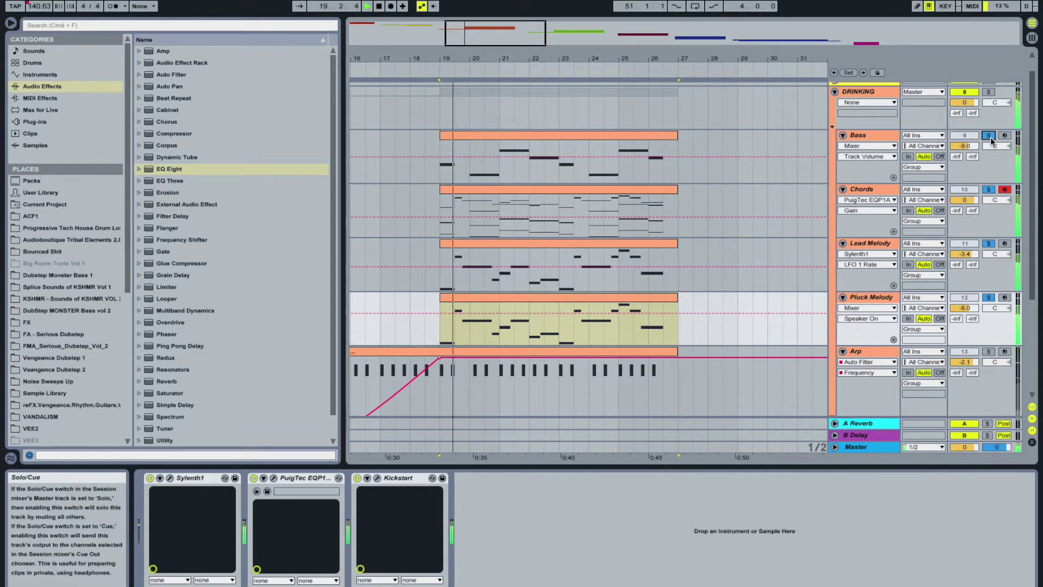
{"action": "scroll", "coordinate": [702, 227], "scroll_direction": "down", "scroll_amount": 6}
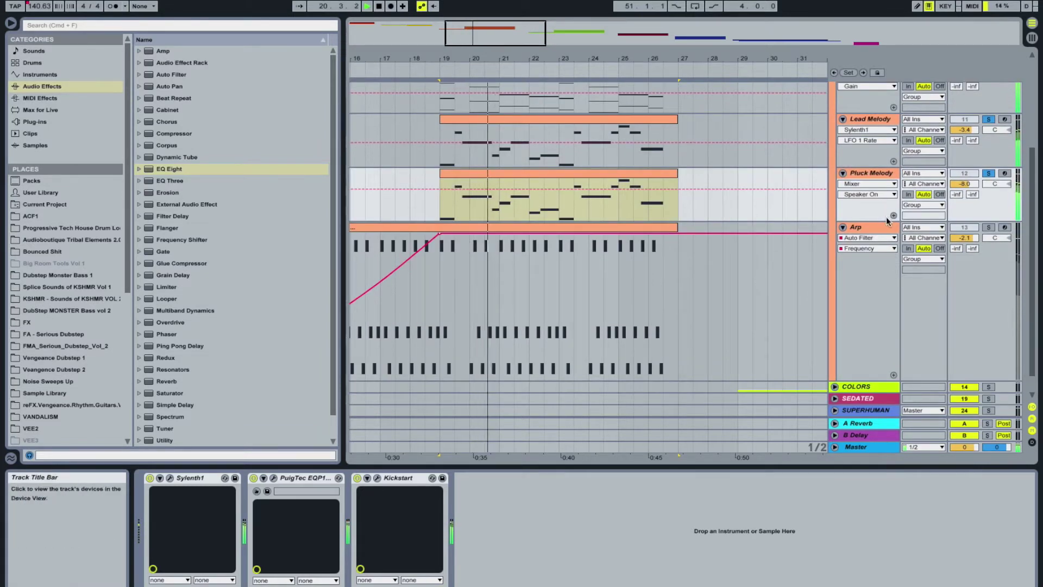
{"action": "key", "text": "space"}
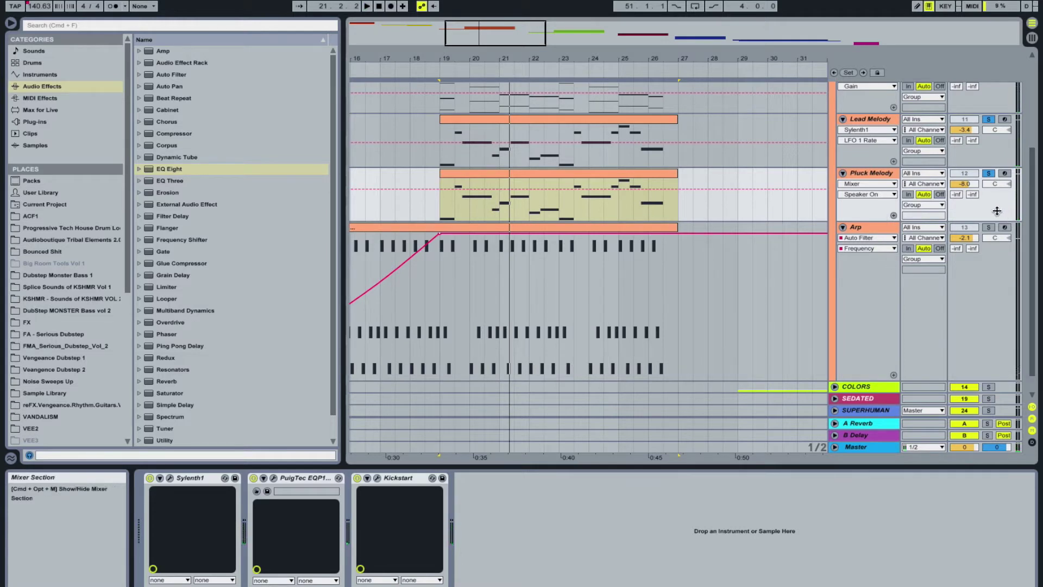
{"action": "key", "text": "space"}
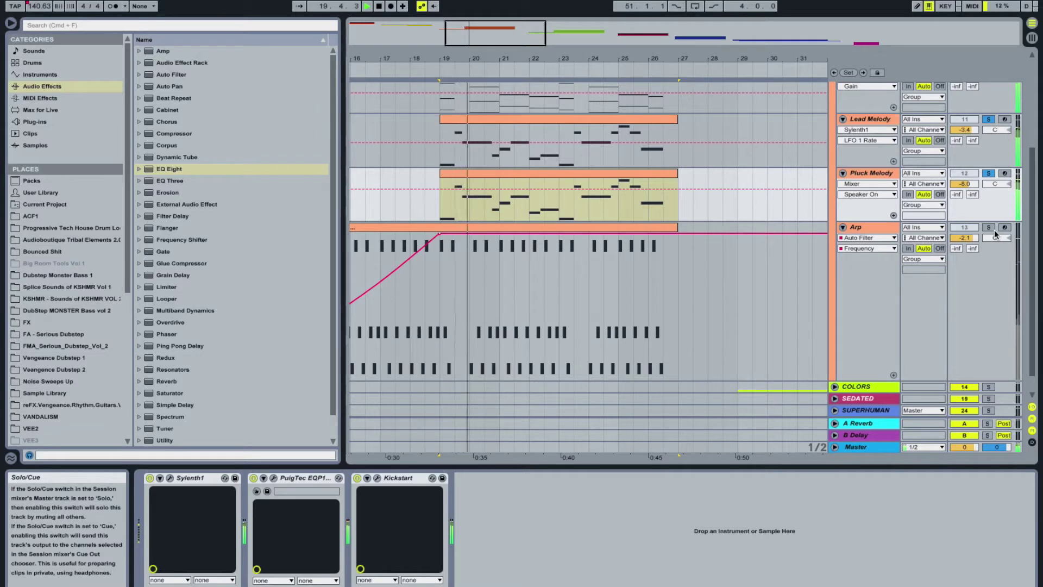
Step: Add the DRINKING Arp to the solo, play it with the other parts, and clear the solo on all tracks
{"action": "key", "text": "space"}
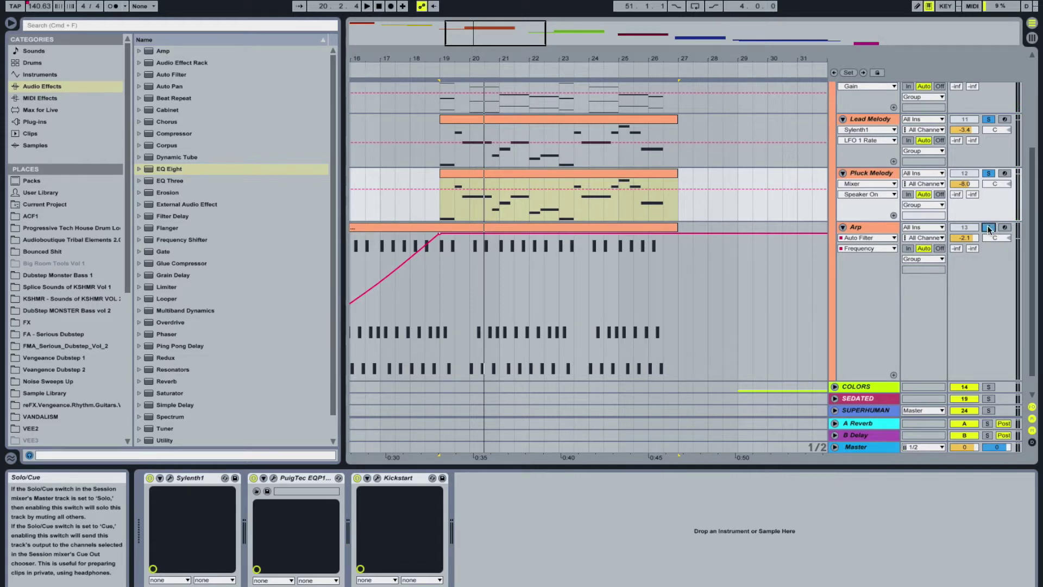
{"action": "key", "text": "space"}
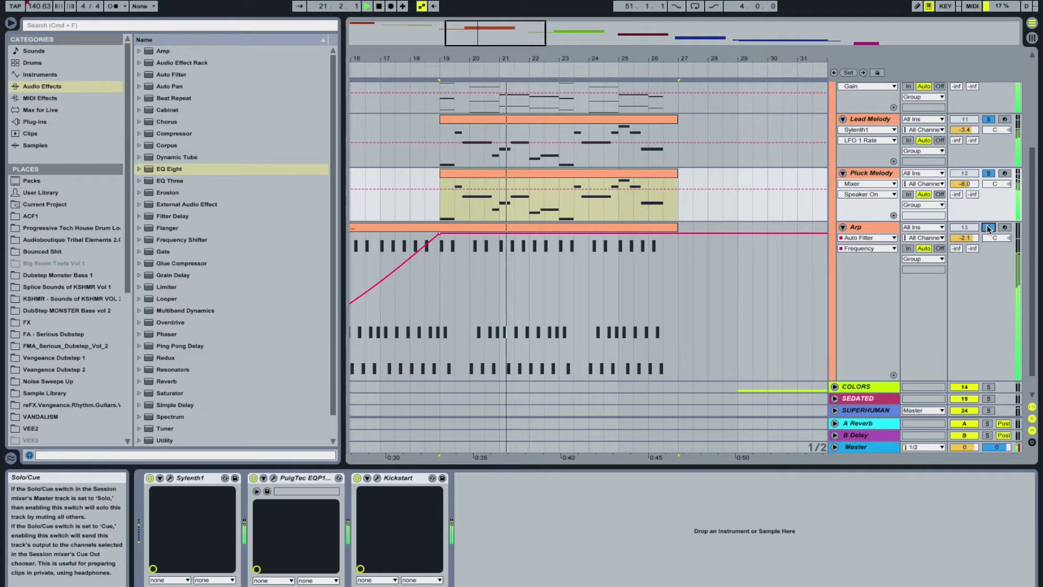
{"action": "left_click", "coordinate": [988, 227]}
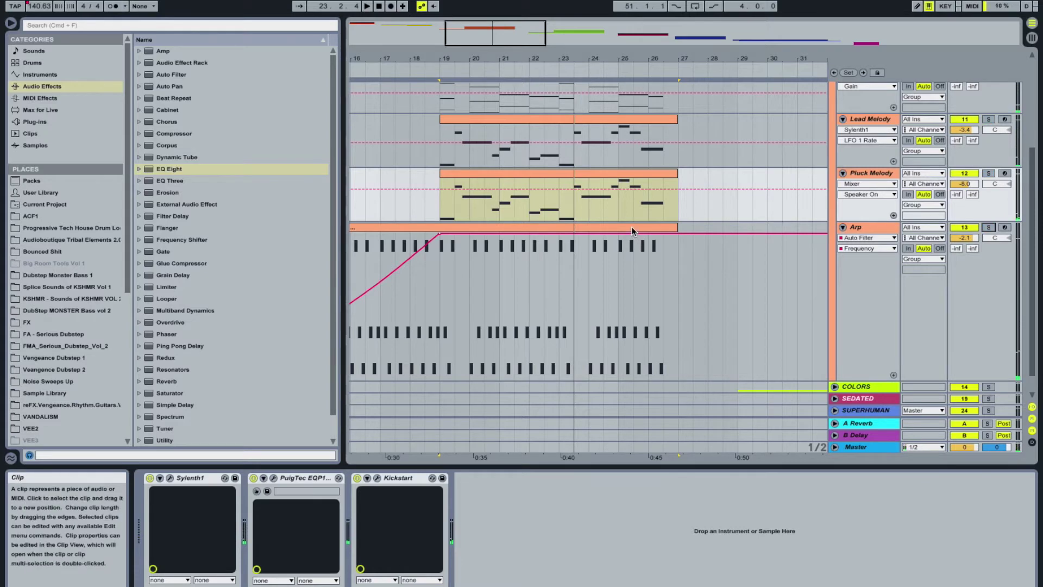
Step: Examine the Arp and Chords clips of DRINKING, and place the start position at bar 19 on the Arp track
{"action": "double_click", "coordinate": [632, 227]}
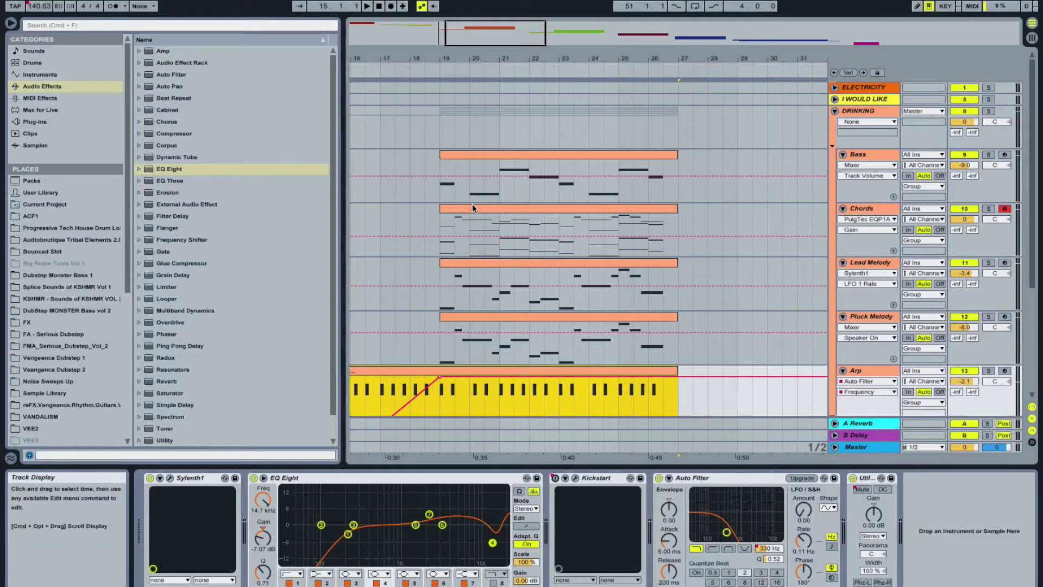
{"action": "double_click", "coordinate": [472, 207]}
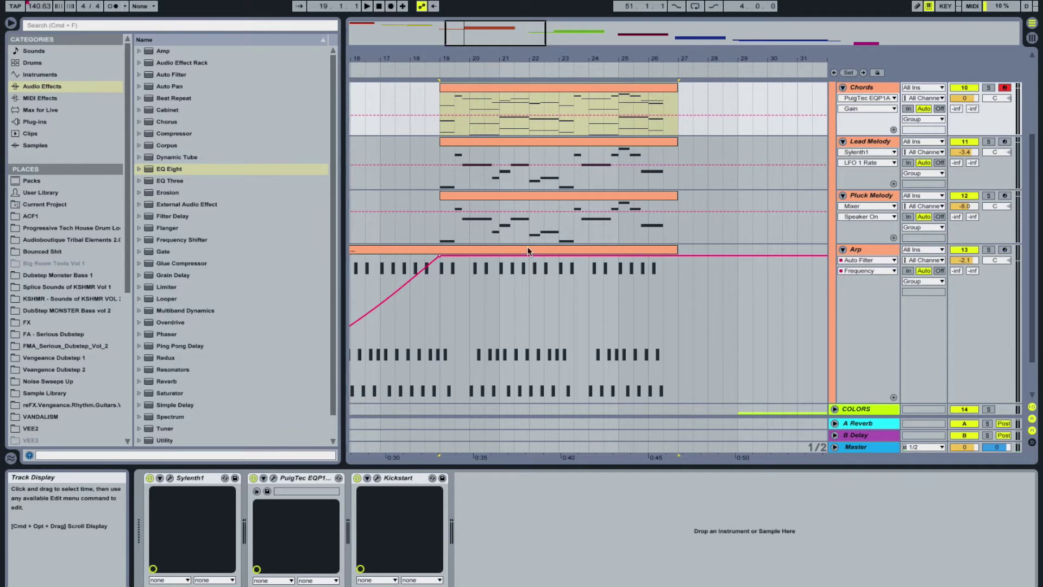
{"action": "left_click", "coordinate": [440, 311]}
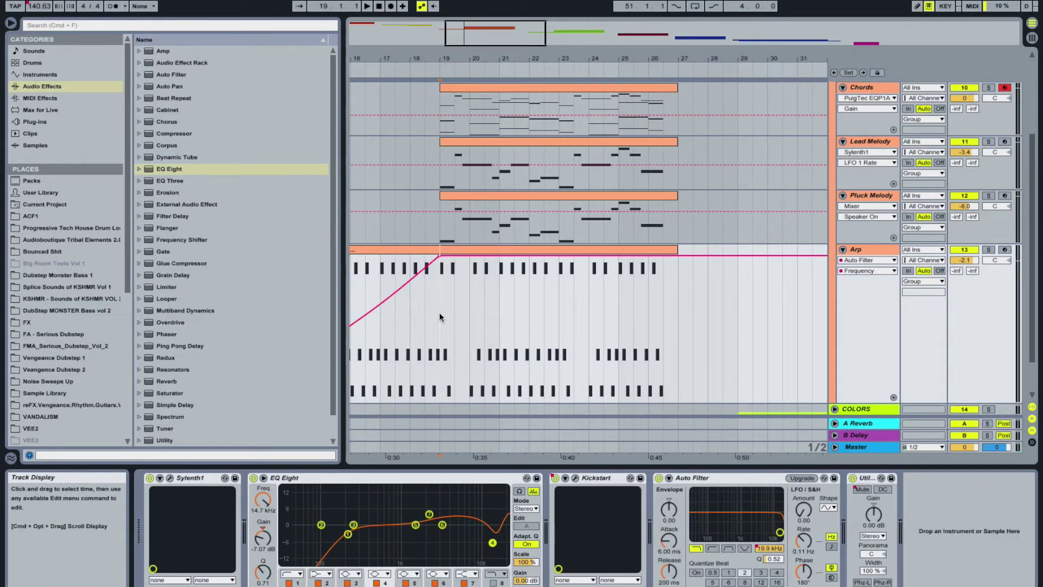
Step: Fold all the DRINKING tracks and unfold the COLORS group
{"action": "scroll", "coordinate": [704, 313], "scroll_direction": "down", "scroll_amount": 2}
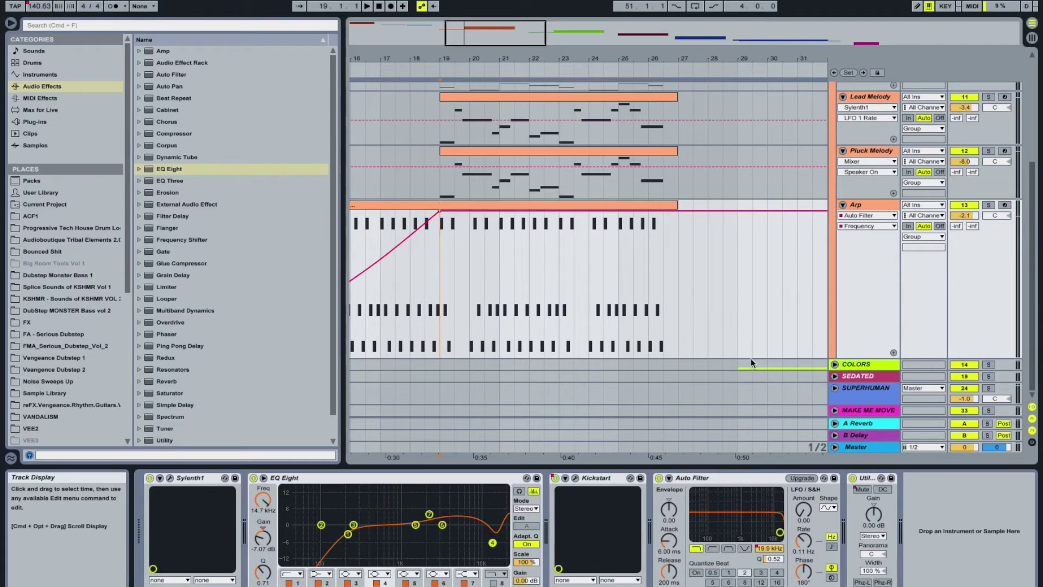
{"action": "left_click", "coordinate": [751, 362]}
{"action": "left_click", "coordinate": [843, 205], "text": "alt"}
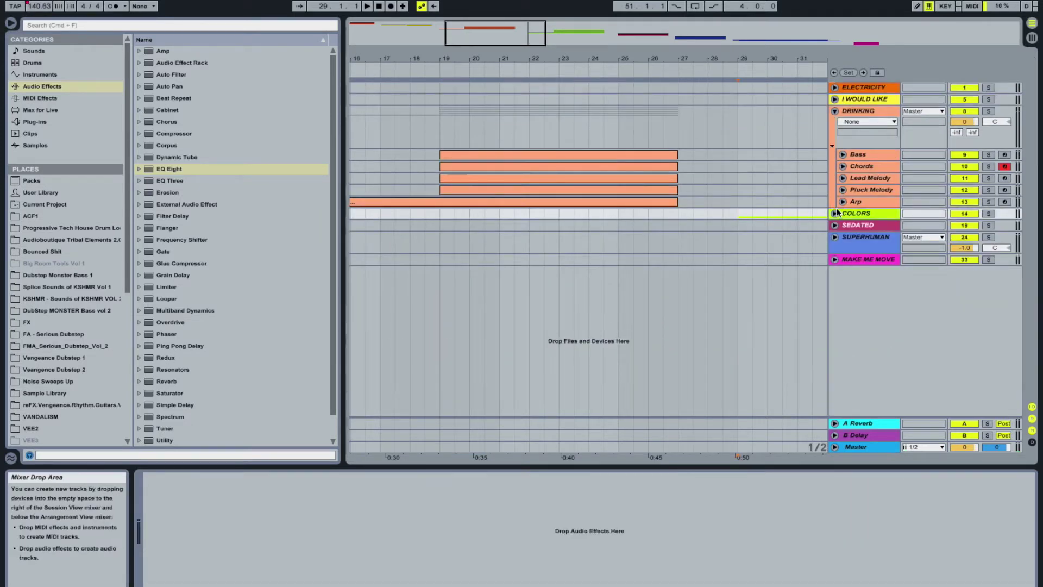
{"action": "left_click", "coordinate": [835, 214]}
Step: Play the COLORS Arp clip from bar 29, unfold its Auto Filter frequency automation, and place the start position at bar 32
{"action": "left_click", "coordinate": [744, 292]}
{"action": "key", "text": "space"}
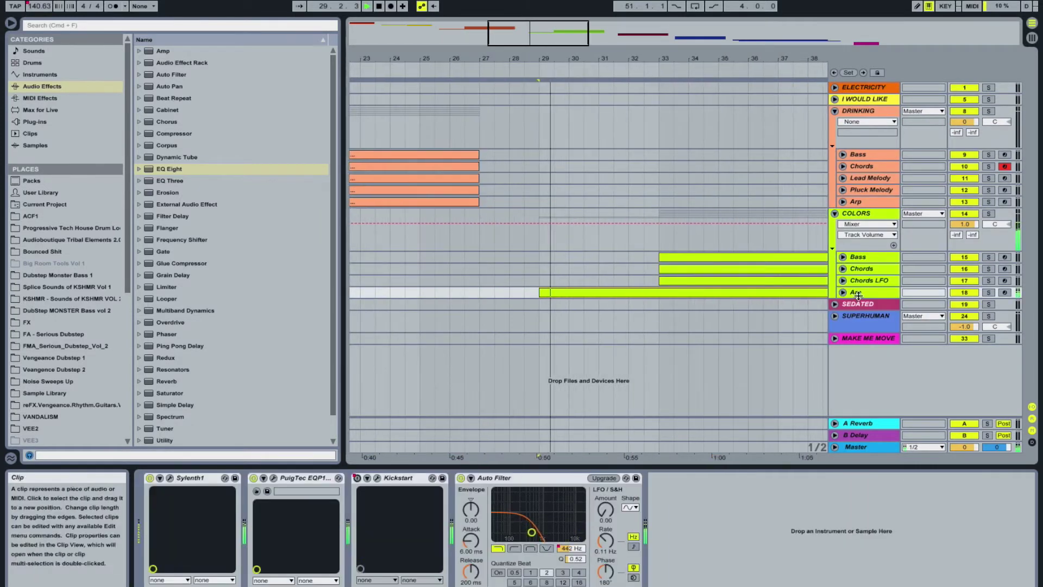
{"action": "left_click", "coordinate": [843, 292]}
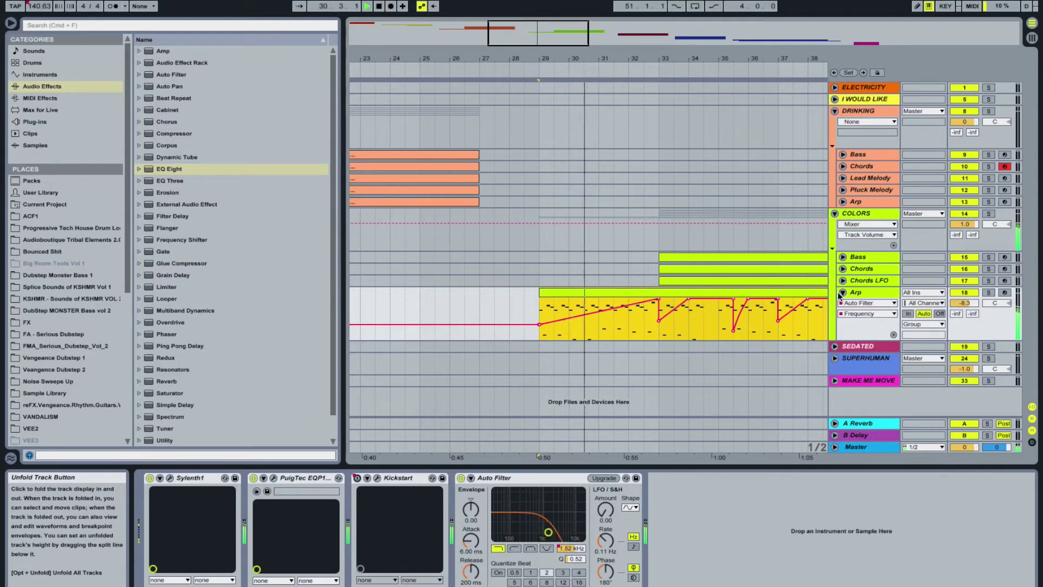
{"action": "left_click", "coordinate": [651, 298]}
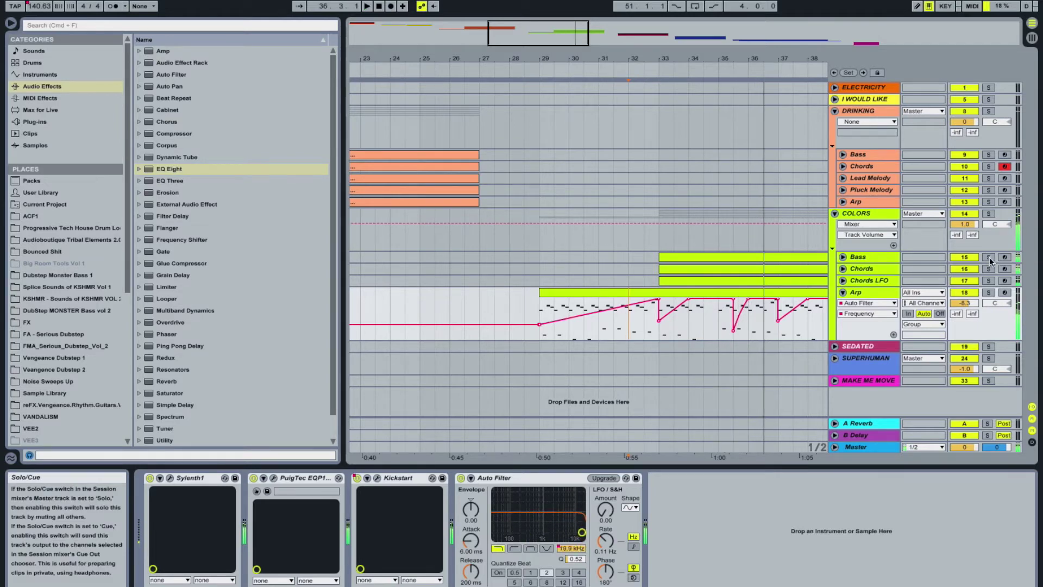
Step: Unfold and solo the COLORS Bass, and audition its clip from bar 33 while viewing its MIDI notes
{"action": "left_click", "coordinate": [843, 257]}
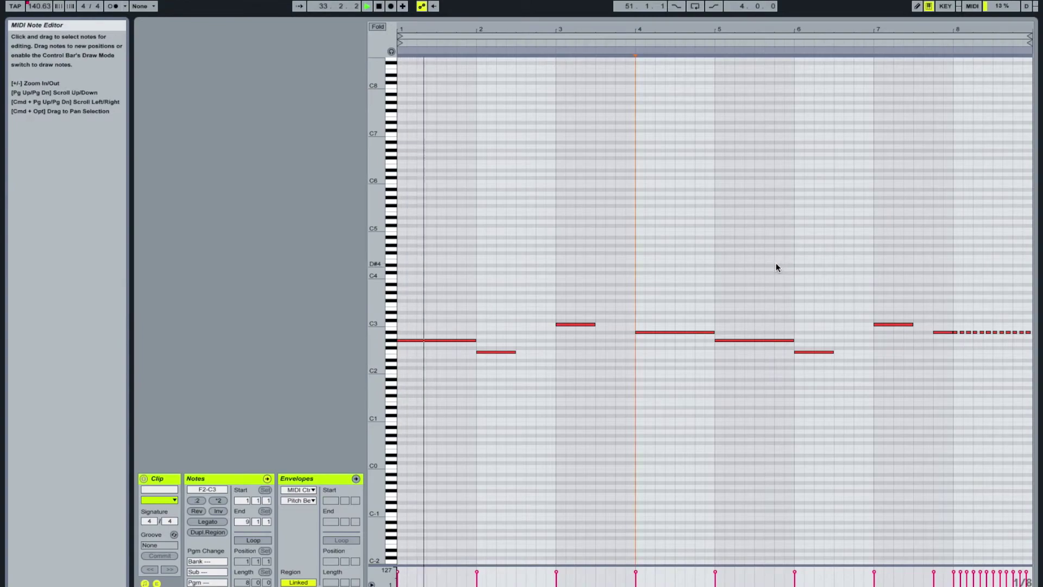
{"action": "key", "text": "shift+Tab"}
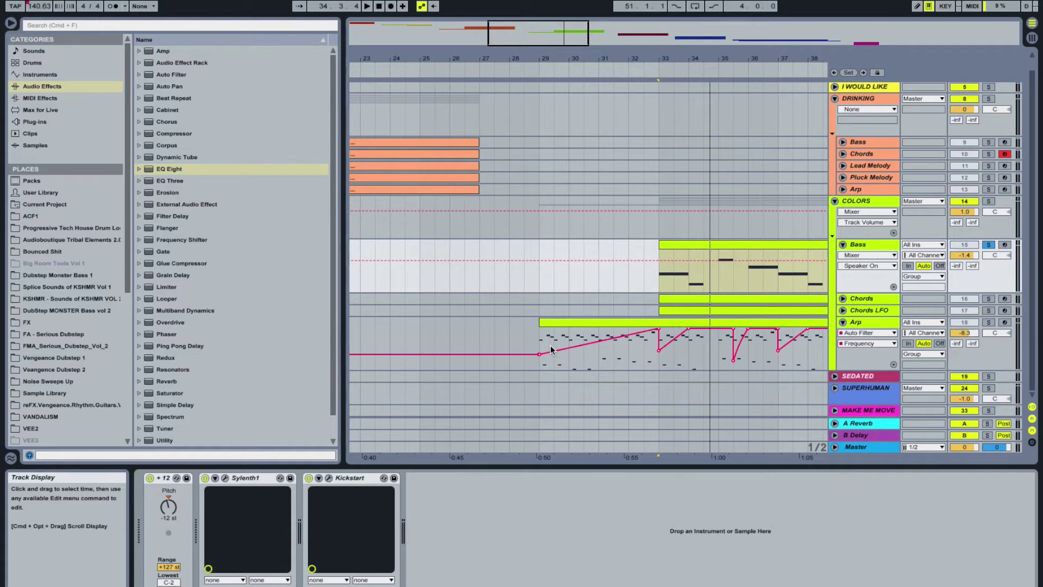
{"action": "key", "text": "space"}
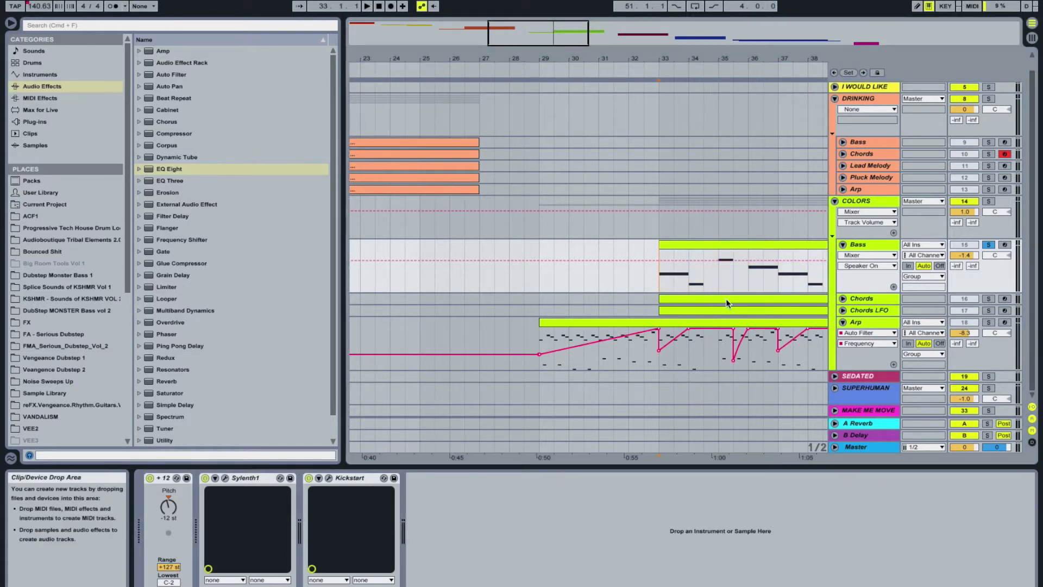
Step: Unfold and solo the COLORS Chords, and play its clip from bar 33 with its MIDI notes in view
{"action": "left_click", "coordinate": [842, 298]}
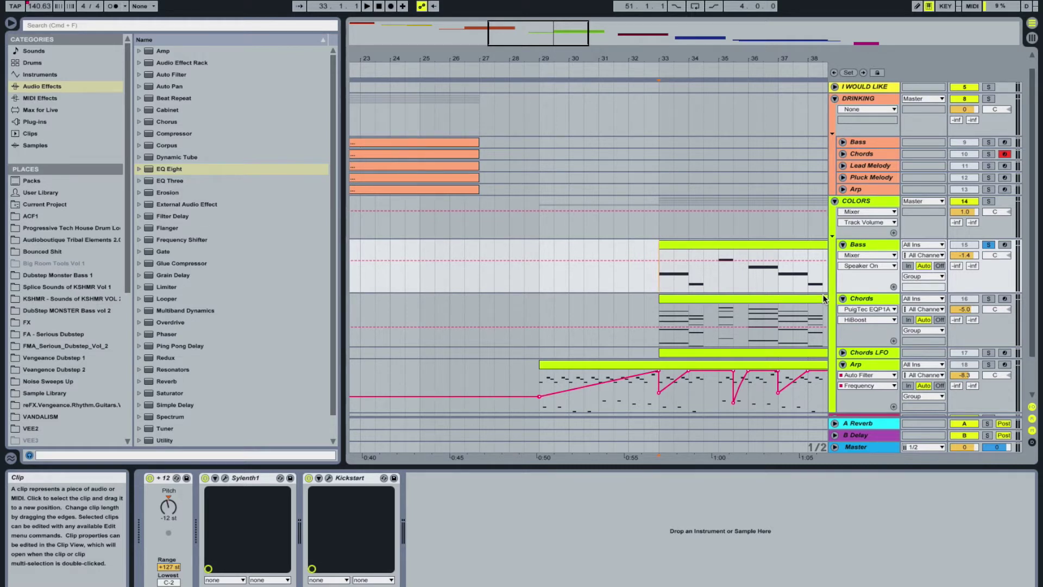
{"action": "left_click", "coordinate": [988, 298]}
{"action": "left_click", "coordinate": [751, 299]}
{"action": "key", "text": "space"}
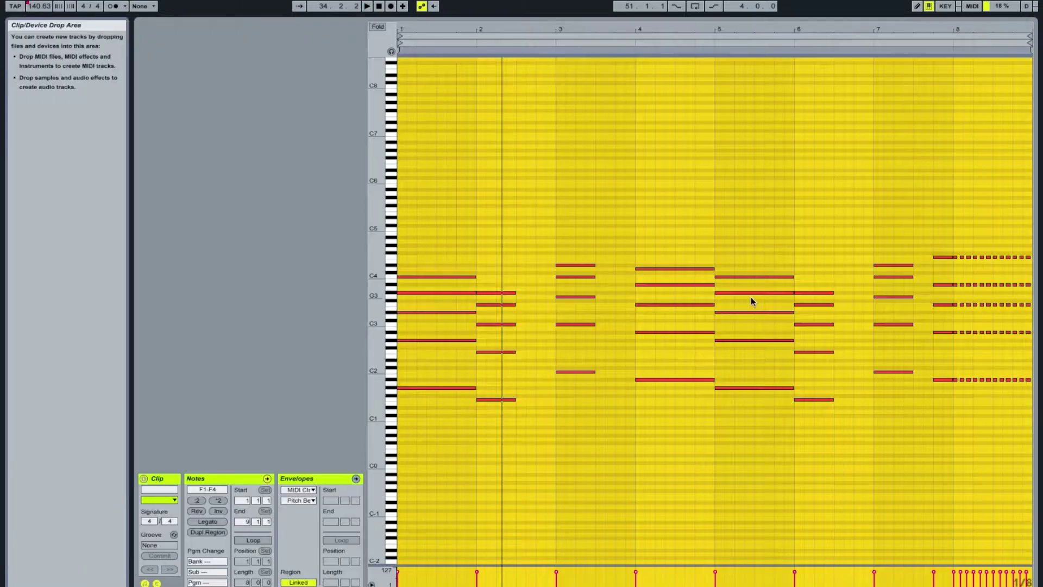
{"action": "key", "text": "space"}
Step: Try the Chords clip without the top two notes of its first five chords, audition it, and undo the deletion
{"action": "double_click", "coordinate": [750, 297]}
{"action": "left_click", "coordinate": [670, 272]}
{"action": "left_click_drag", "start_coordinate": [480, 242], "coordinate": [493, 324]}
{"action": "left_click_drag", "start_coordinate": [593, 277], "coordinate": [593, 280]}
{"action": "left_click_drag", "start_coordinate": [662, 259], "coordinate": [672, 293]}
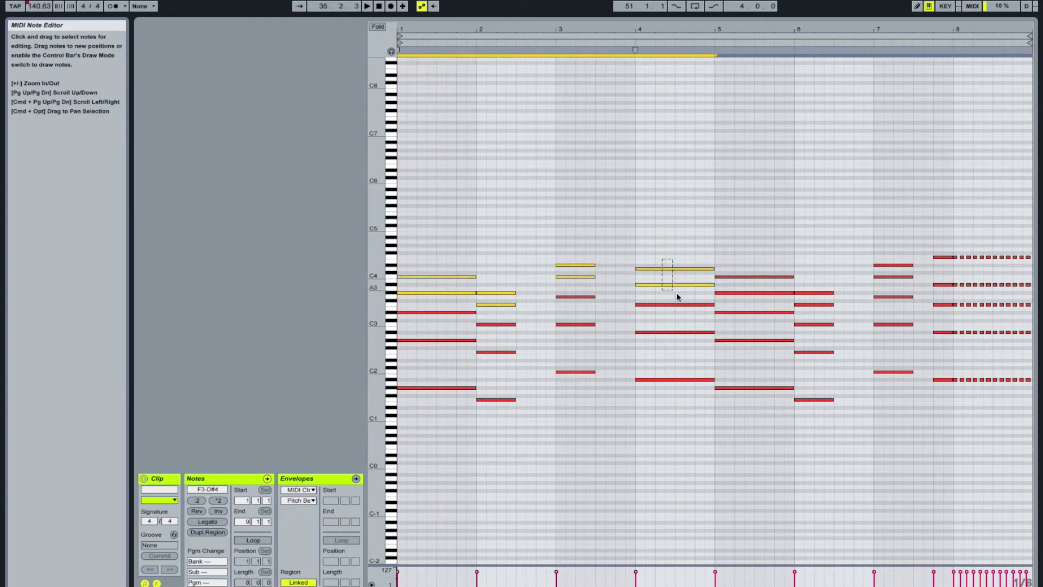
{"action": "key", "text": "Delete"}
{"action": "key", "text": "space"}
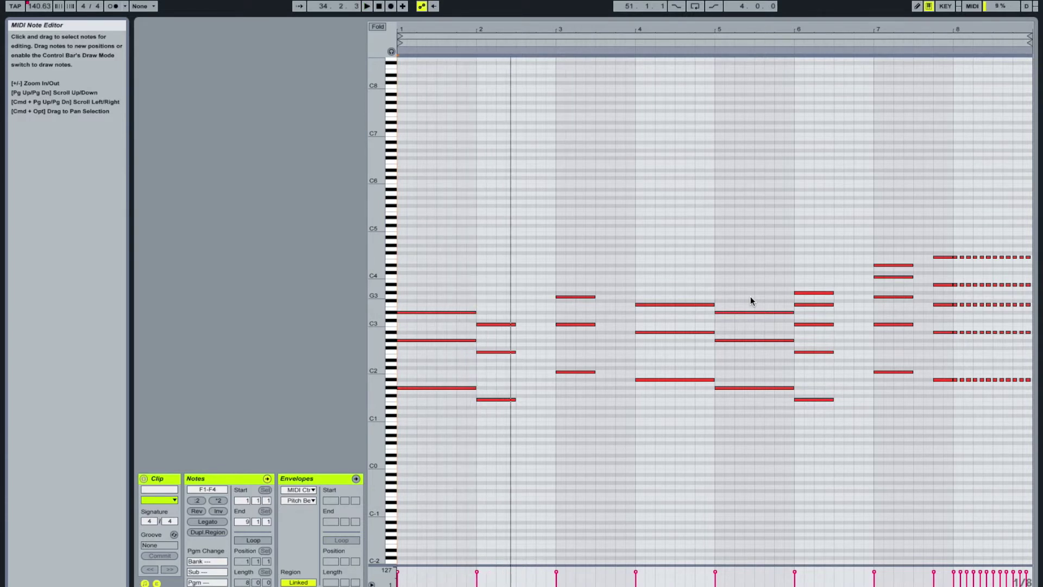
{"action": "key", "text": "super+z"}
Step: Play the full Chords clip from bar 33, and unfold and solo the Chords LFO track
{"action": "key", "text": "space"}
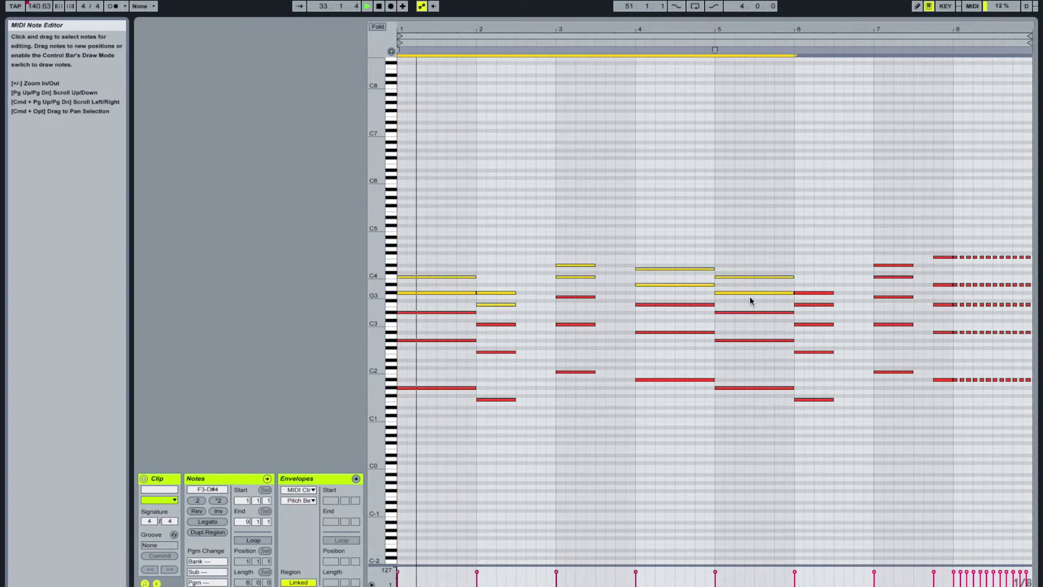
{"action": "key", "text": "shift+Tab"}
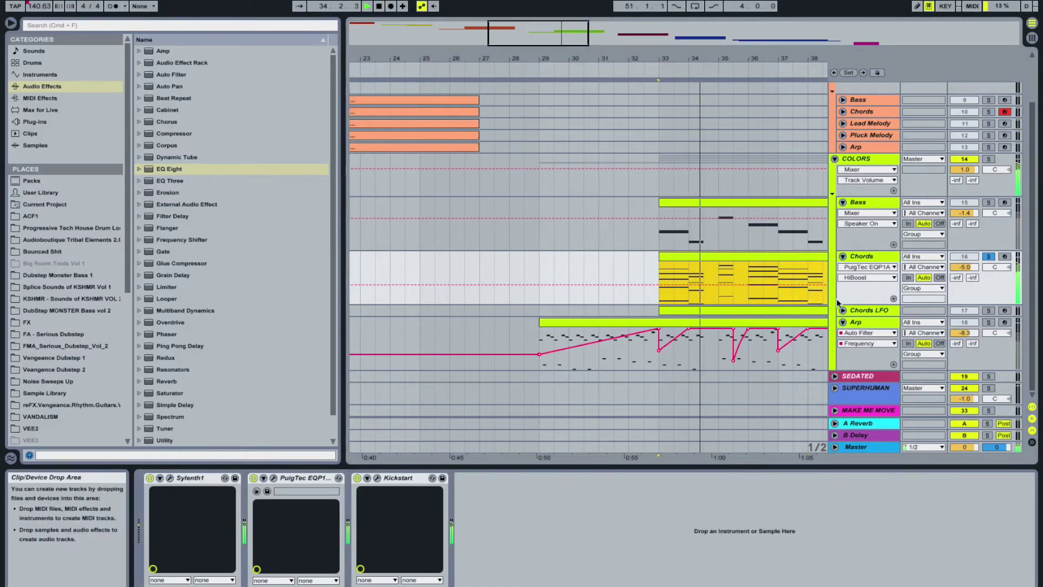
{"action": "left_click", "coordinate": [843, 310]}
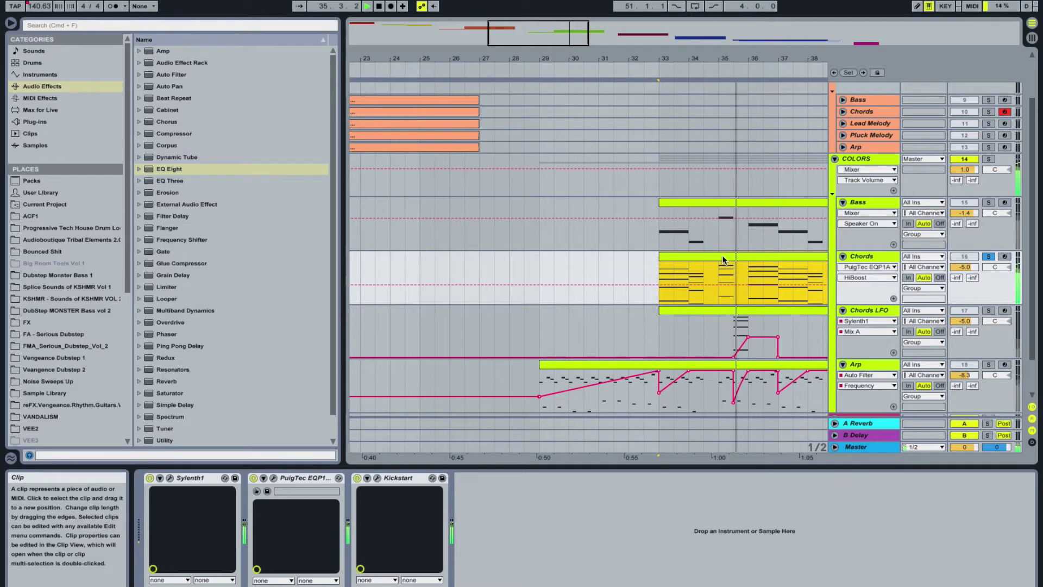
{"action": "left_click", "coordinate": [803, 328]}
{"action": "left_click", "coordinate": [984, 311]}
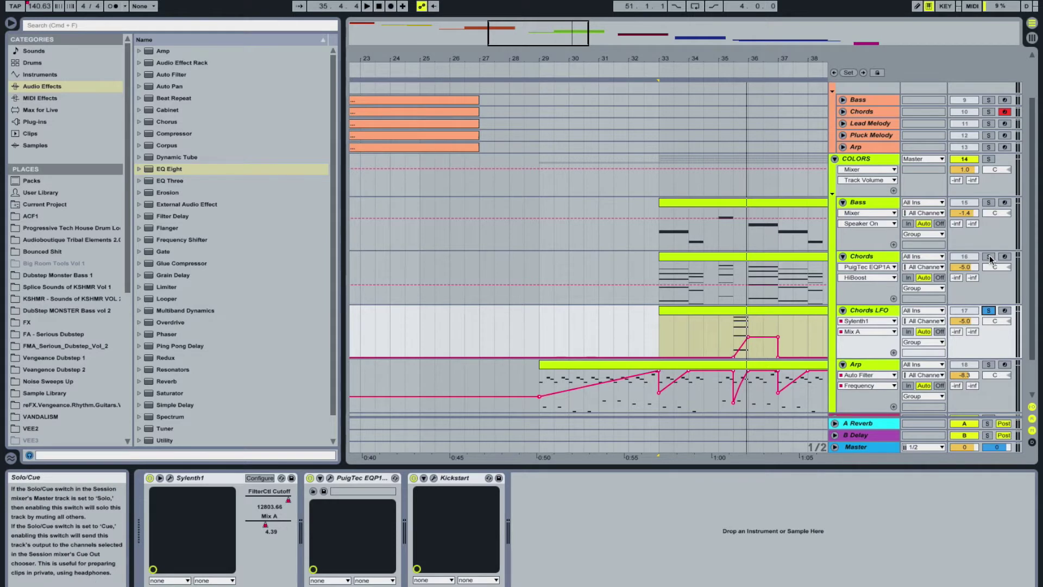
Step: Examine the Chords LFO notes and Mix A automation up close, and play the part from bar 35.3
{"action": "left_click", "coordinate": [737, 325]}
{"action": "scroll", "coordinate": [737, 326], "scroll_direction": "up", "scroll_amount": 4}
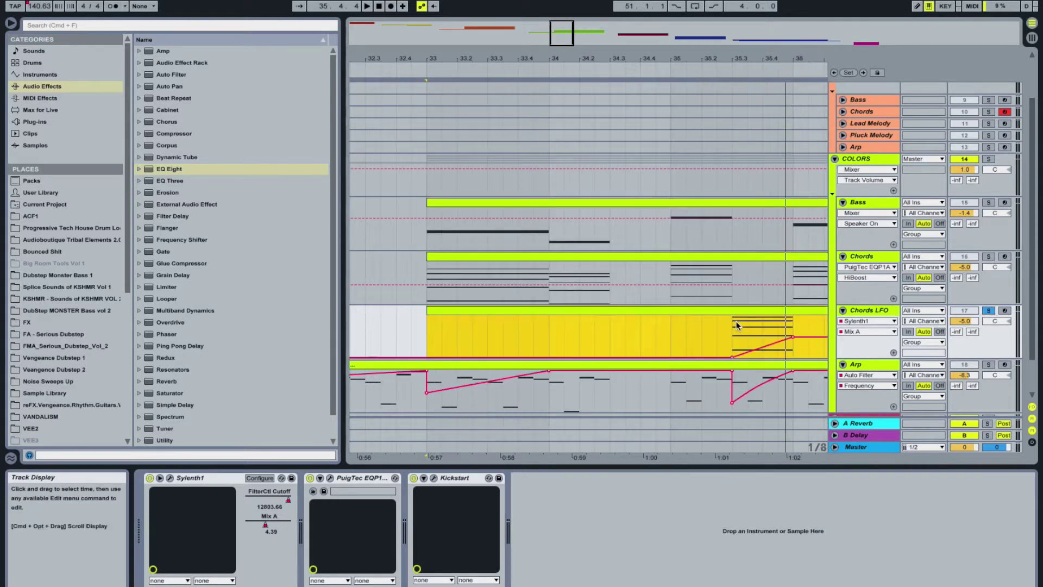
{"action": "left_click", "coordinate": [731, 333]}
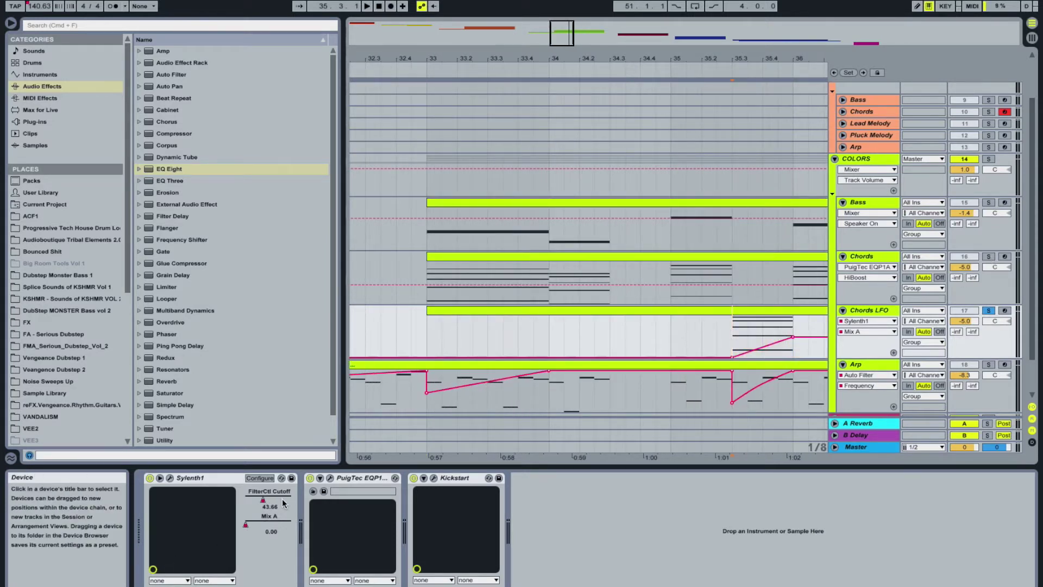
{"action": "key", "text": "space"}
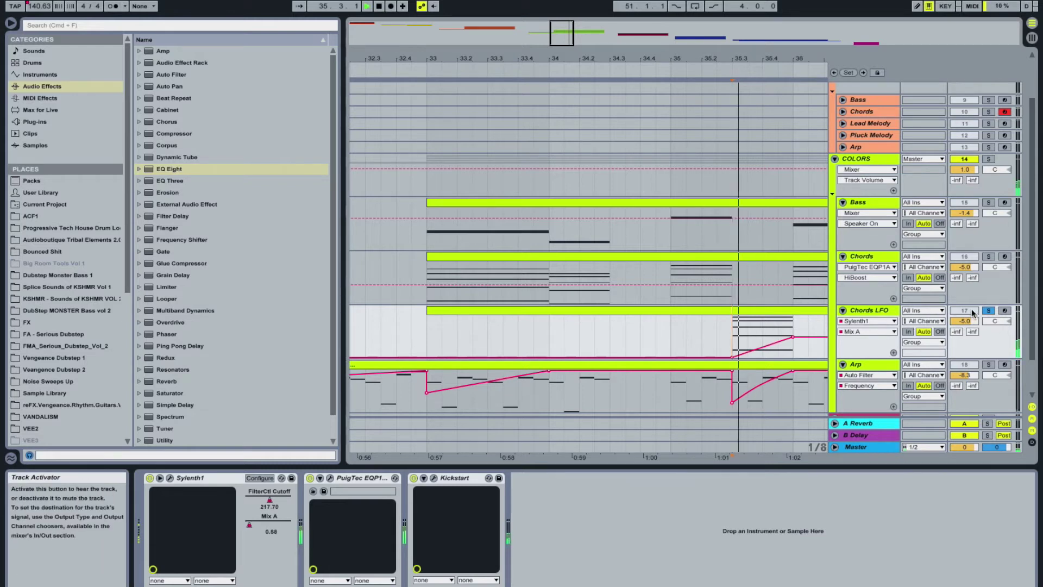
Step: Add the Chords to the solo and play them together with the Chords LFO from bar 35
{"action": "left_click", "coordinate": [988, 256], "text": "super"}
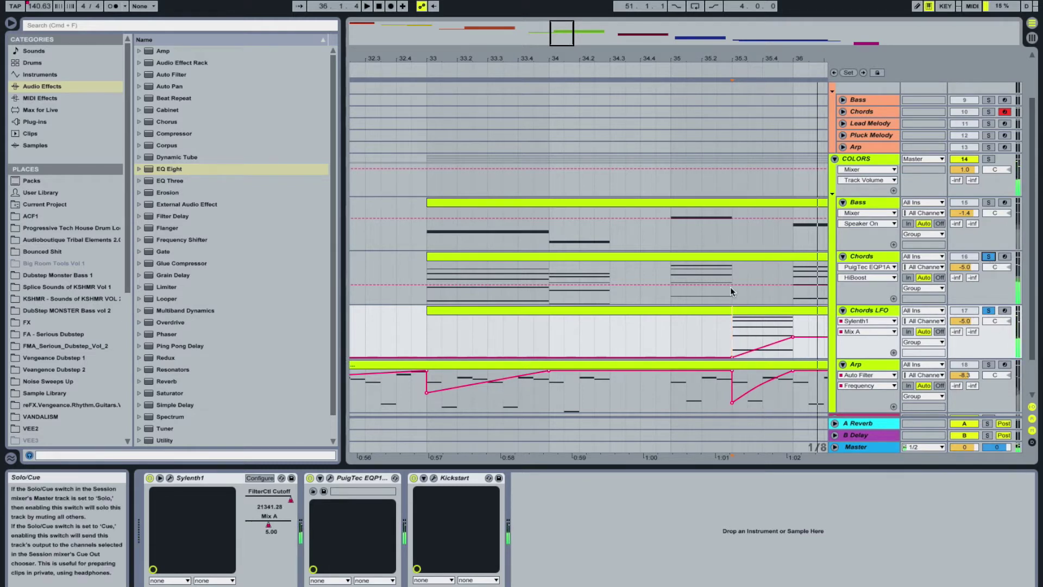
{"action": "left_click", "coordinate": [671, 268]}
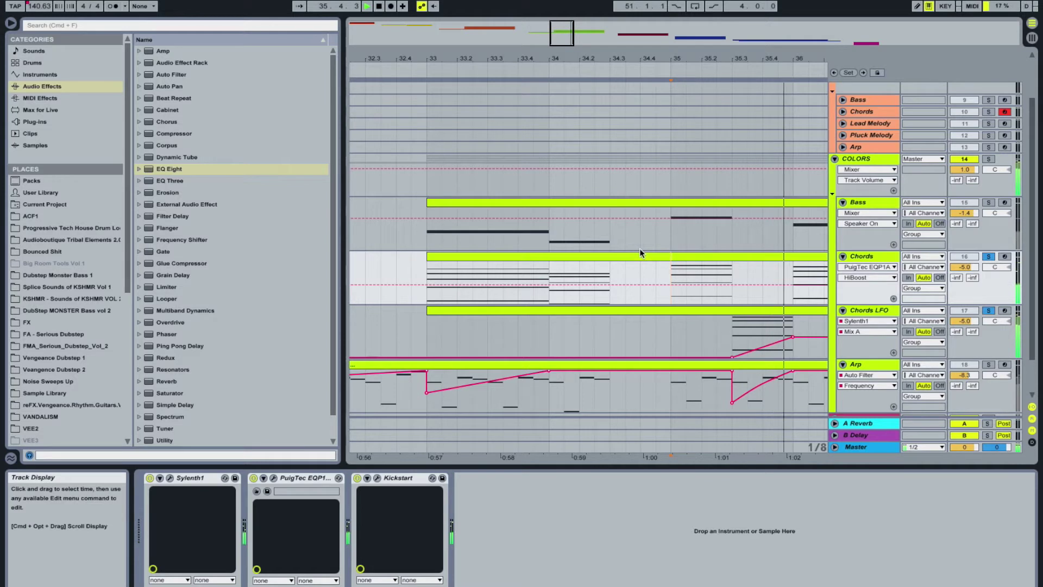
{"action": "key", "text": "space"}
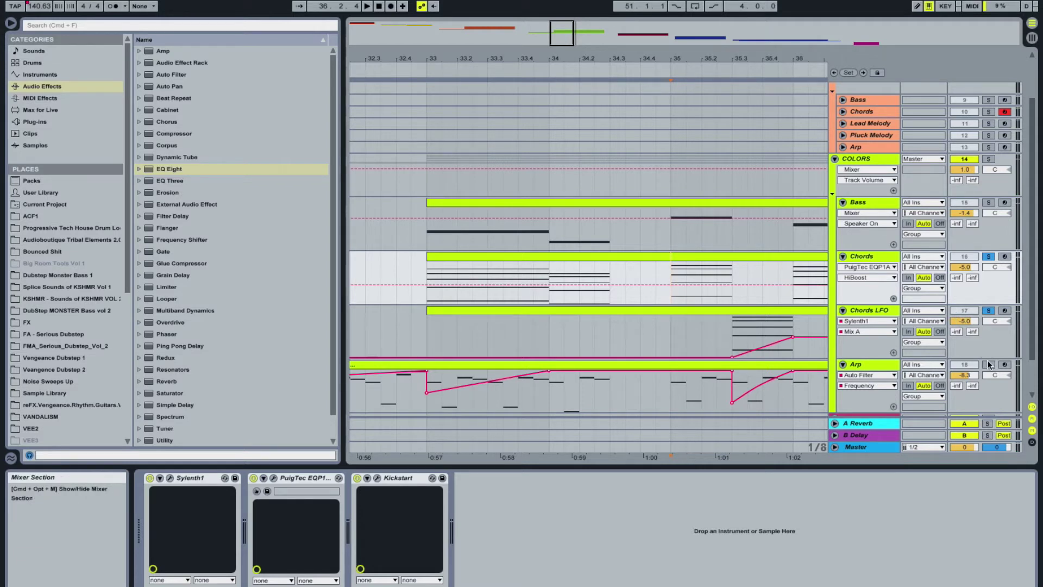
Step: Solo the COLORS Arp and play its clip from bar 29
{"action": "left_click", "coordinate": [381, 400]}
{"action": "key", "text": "space"}
{"action": "left_click", "coordinate": [450, 363]}
{"action": "key", "text": "space"}
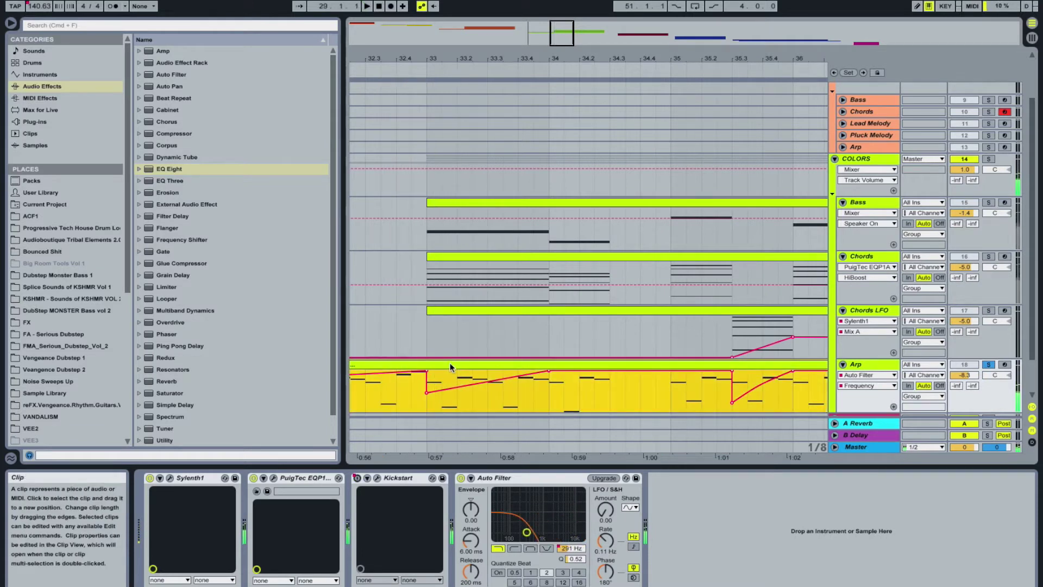
Step: Clear the solo and play all the COLORS parts together from bar 32
{"action": "key", "text": "z"}
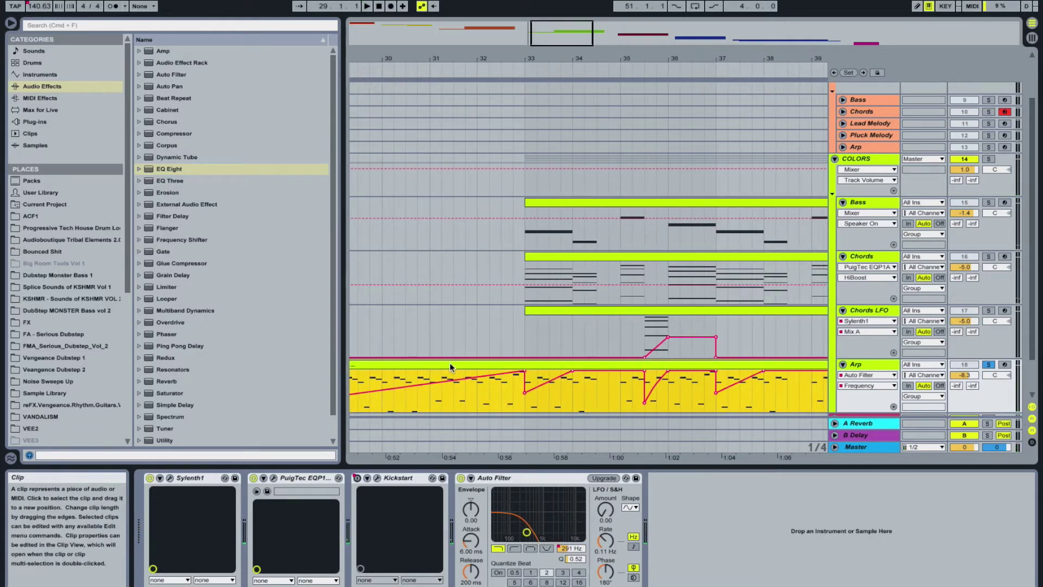
{"action": "left_click", "coordinate": [477, 404]}
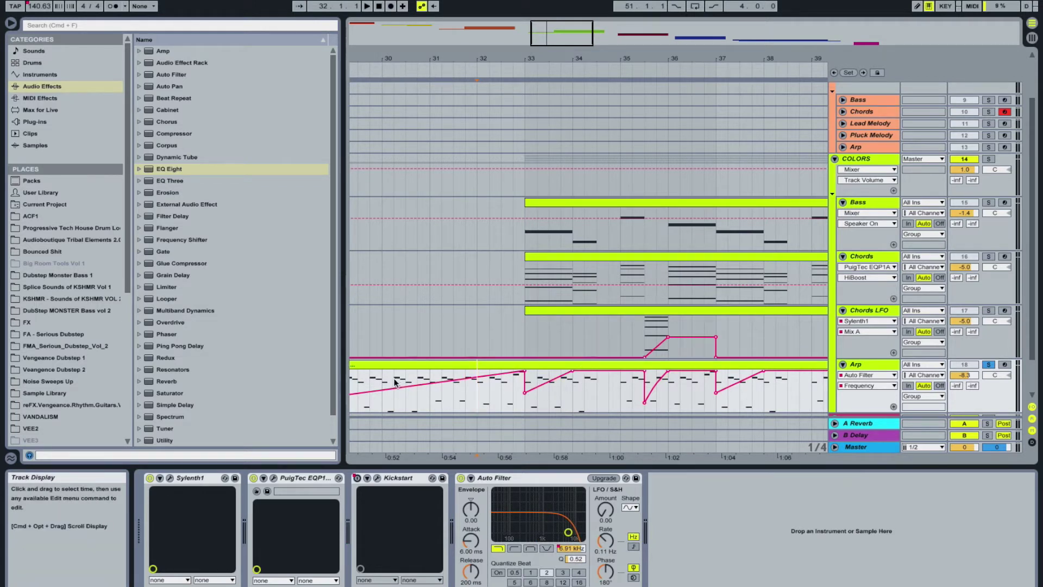
{"action": "key", "text": "space"}
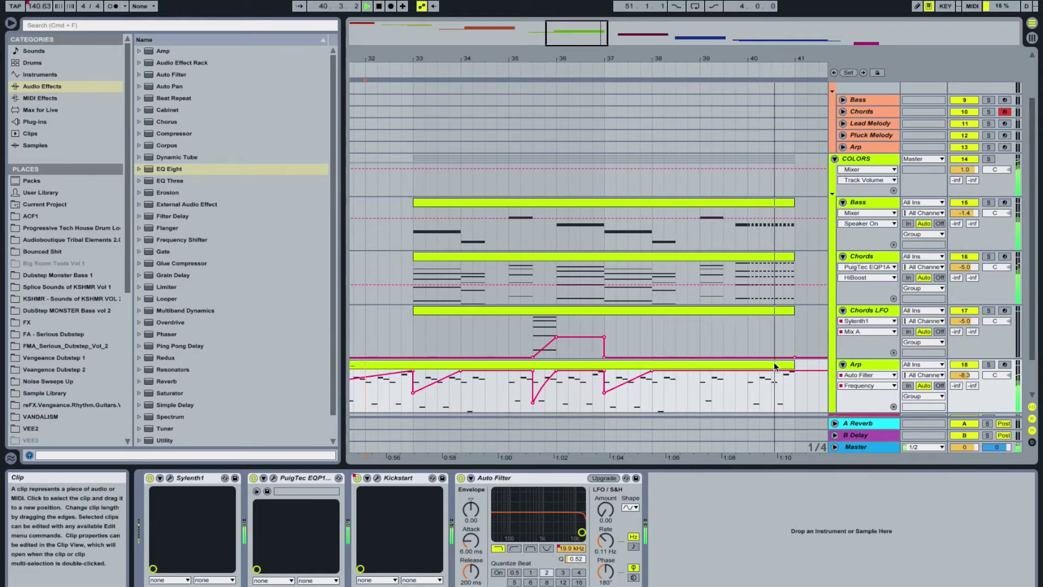
Step: Audition the repeated closing chords from bar 39.4, solo the Chords, and open the clip's MIDI notes
{"action": "key", "text": "space"}
{"action": "left_click", "coordinate": [735, 269]}
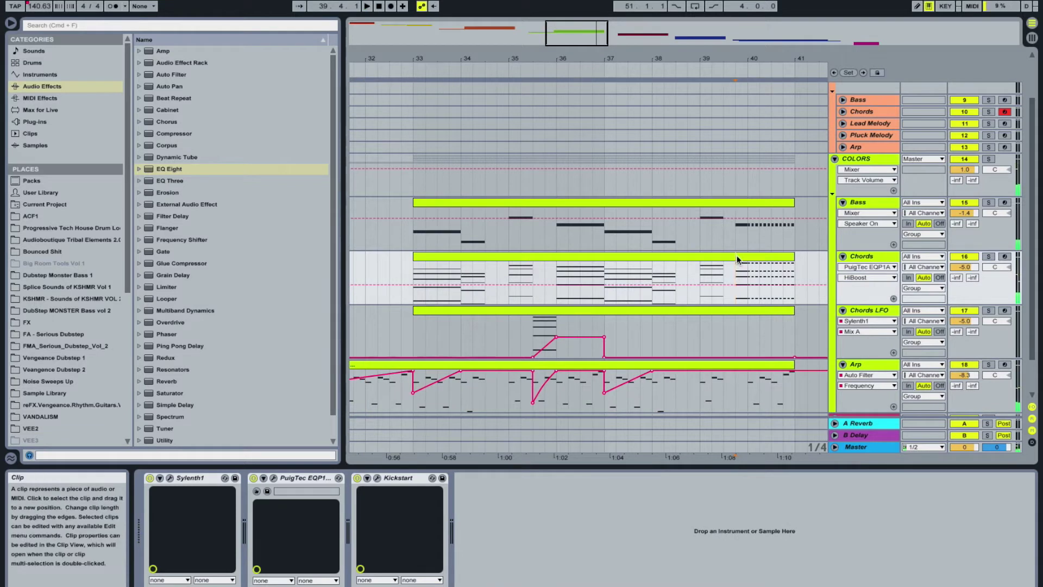
{"action": "left_click", "coordinate": [987, 257]}
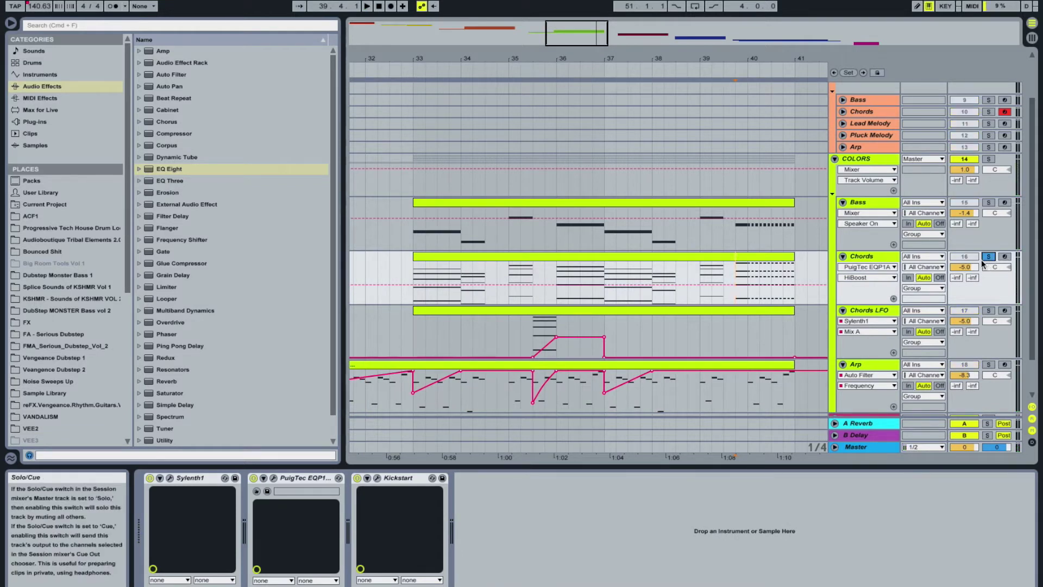
{"action": "double_click", "coordinate": [742, 255]}
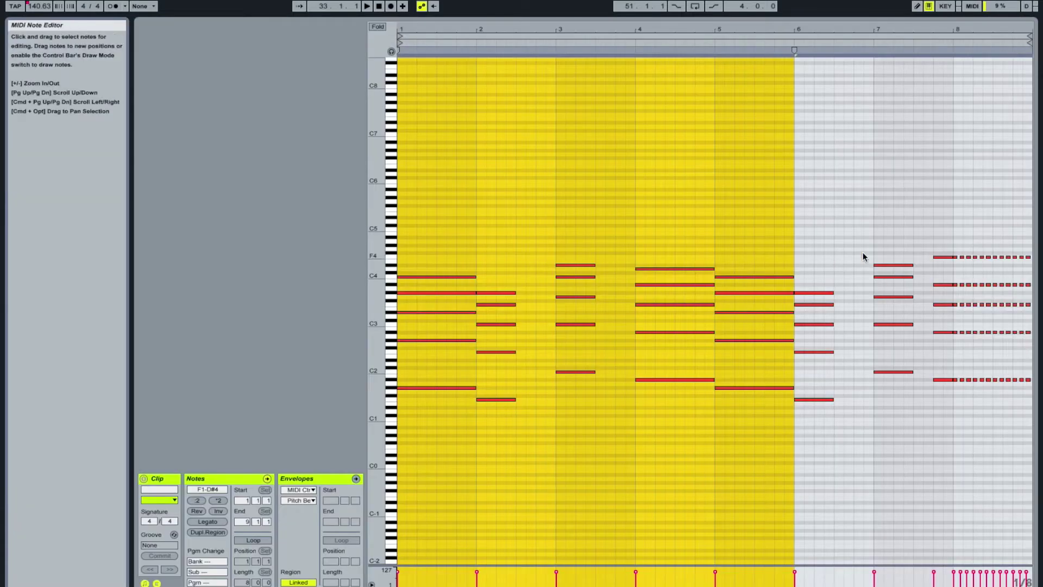
Step: Examine the repeated closing chords around bar 8 of the COLORS Chords clip on a 1/8 triplet grid and leave the notes
{"action": "left_click", "coordinate": [923, 235]}
{"action": "key", "text": "plus"}
{"action": "key", "text": "plus"}
{"action": "key", "text": "plus"}
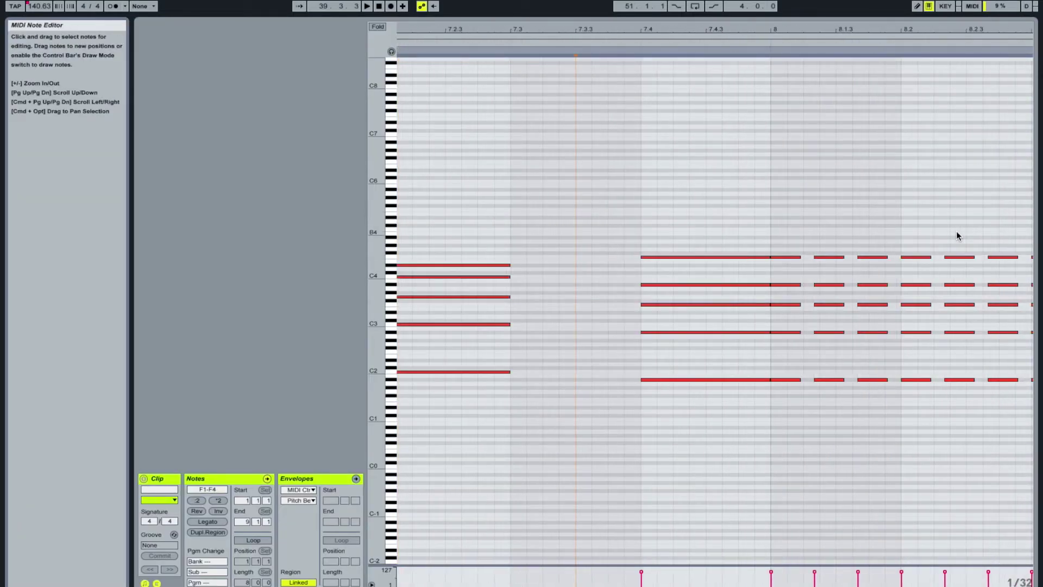
{"action": "scroll", "coordinate": [957, 235], "scroll_direction": "right", "scroll_amount": 4}
{"action": "key", "text": "ctrl+2"}
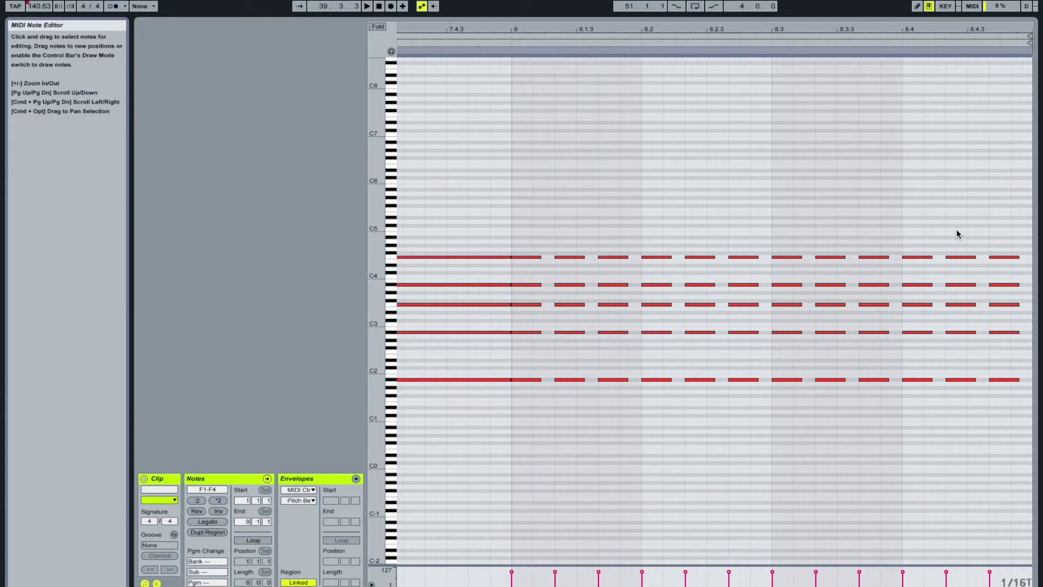
{"action": "key", "text": "ctrl+2"}
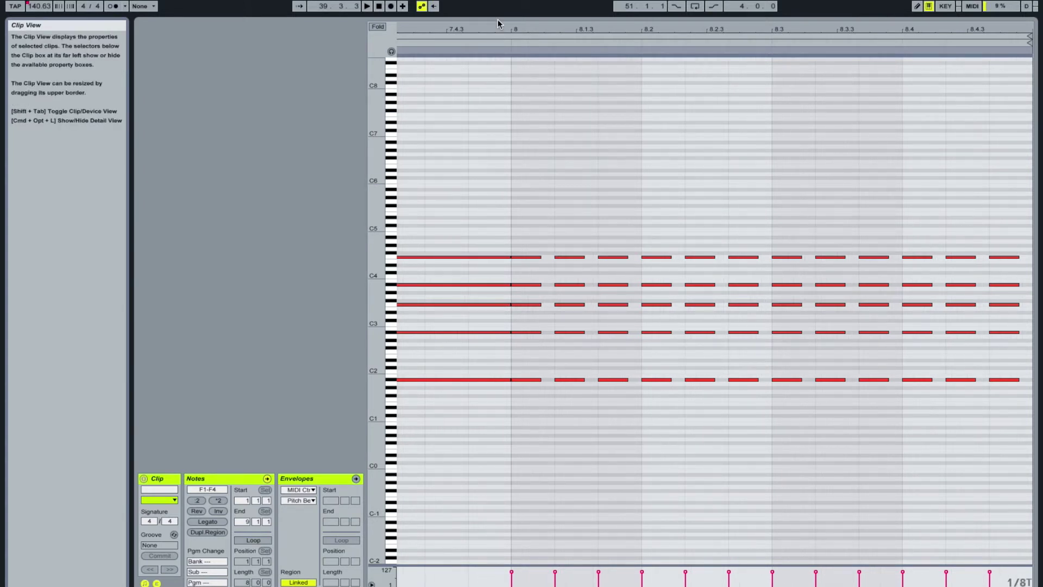
{"action": "left_click", "coordinate": [485, 42]}
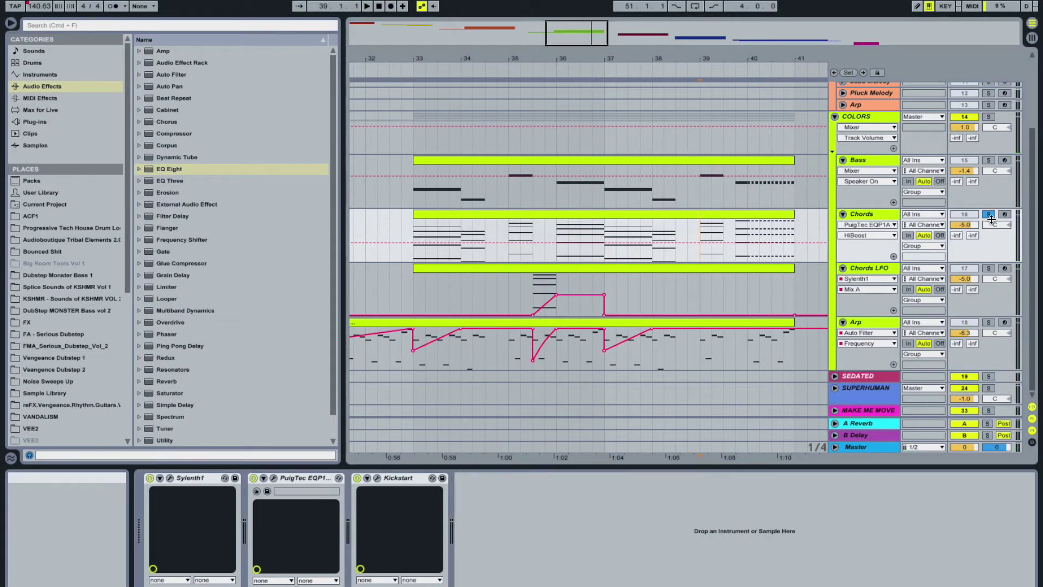
Step: Clear the COLORS Chords solo and collapse the group's tracks to their minimal height
{"action": "left_click", "coordinate": [990, 215]}
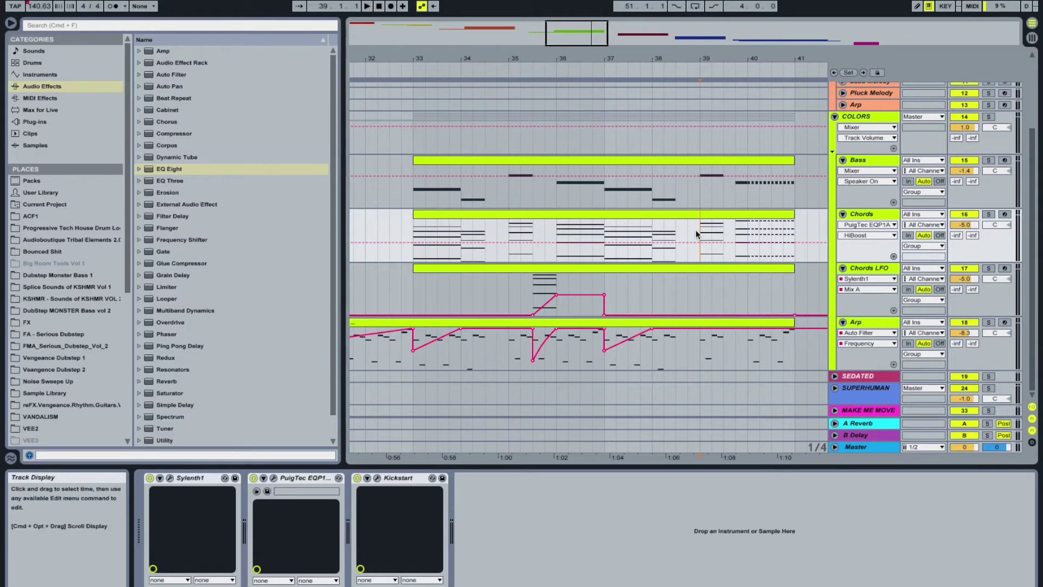
{"action": "key", "text": "plus"}
{"action": "key", "text": "plus"}
{"action": "key", "text": "minus"}
{"action": "key", "text": "minus"}
{"action": "key", "text": "minus"}
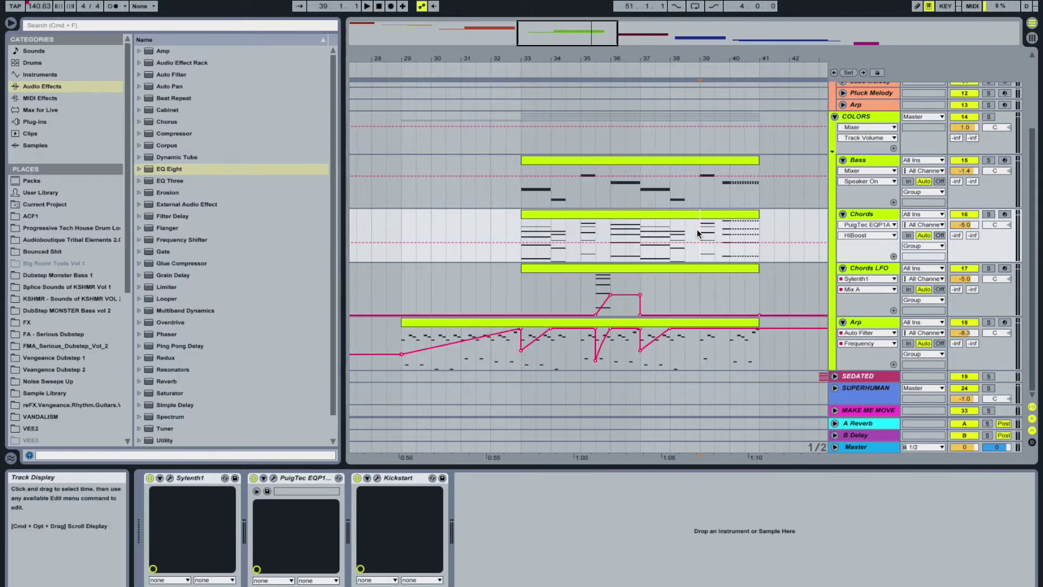
{"action": "key", "text": "alt+super+u"}
{"action": "scroll", "coordinate": [630, 293], "scroll_direction": "right", "scroll_amount": 5}
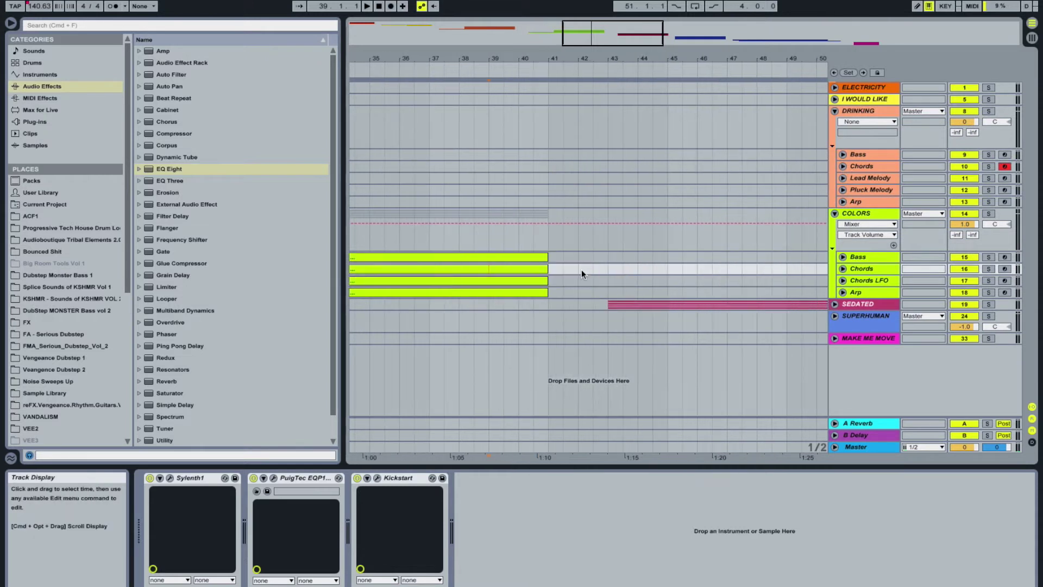
Step: Expand the SEDATED group and play it soloed from bar 43, clearing the solo at the end
{"action": "left_click", "coordinate": [529, 242]}
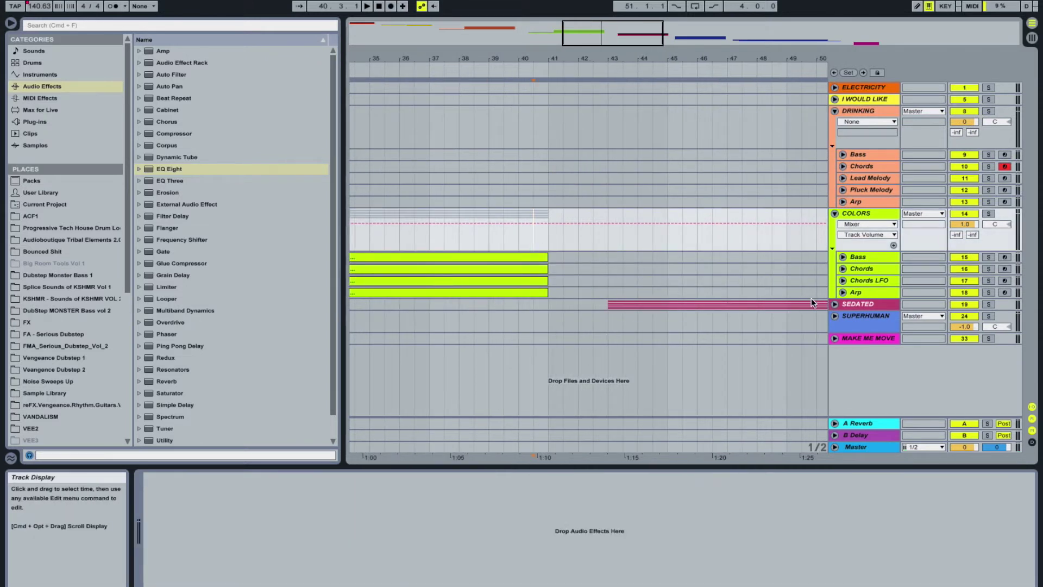
{"action": "left_click", "coordinate": [834, 304]}
{"action": "left_click", "coordinate": [603, 326]}
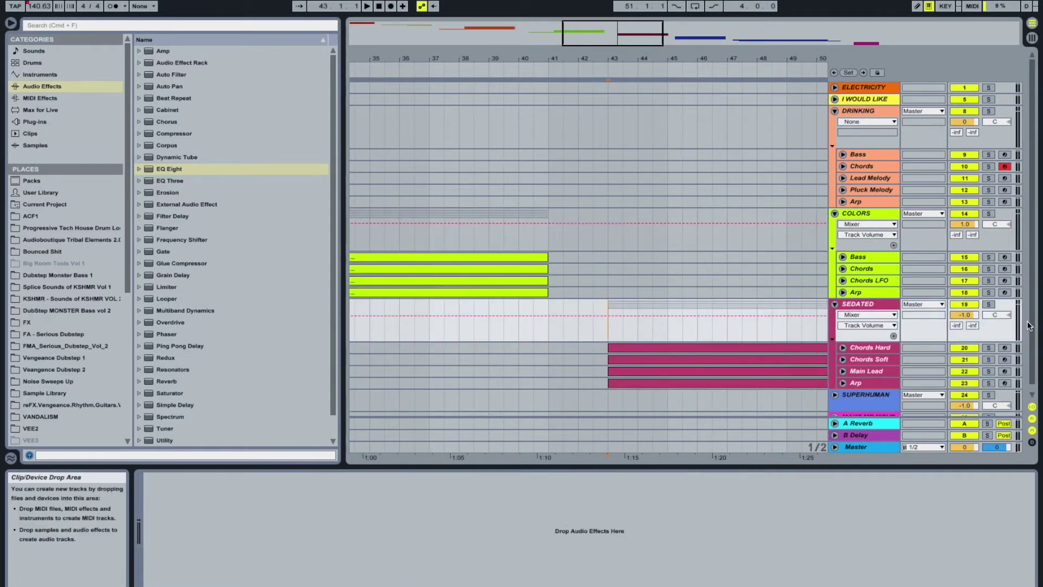
{"action": "left_click", "coordinate": [988, 305]}
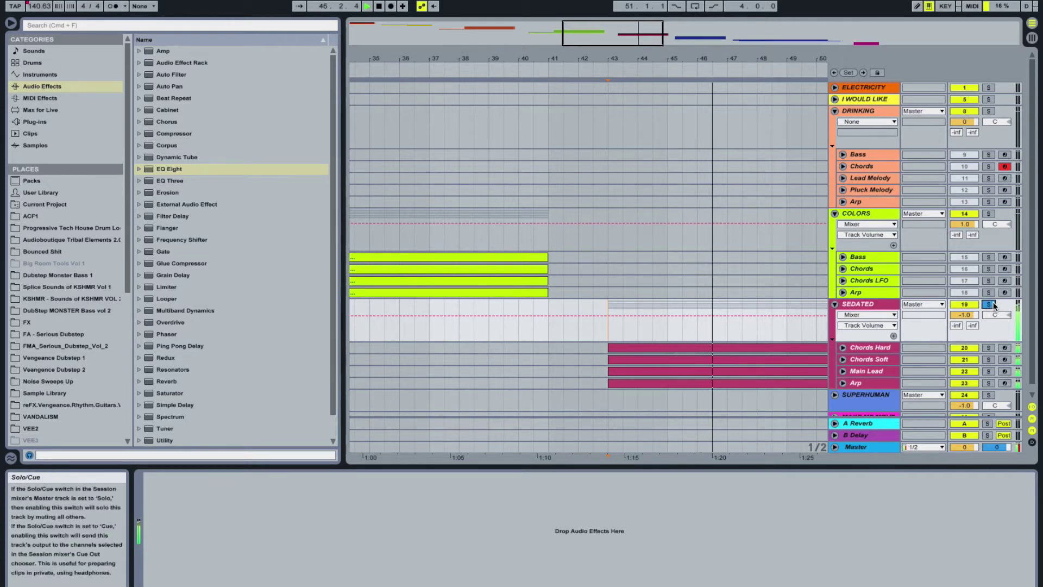
{"action": "key", "text": "space"}
{"action": "left_click", "coordinate": [989, 305]}
Step: Unfold and solo the SEDATED Chords Hard track and play its clip from bar 43
{"action": "left_click", "coordinate": [607, 329]}
{"action": "key", "text": "minus"}
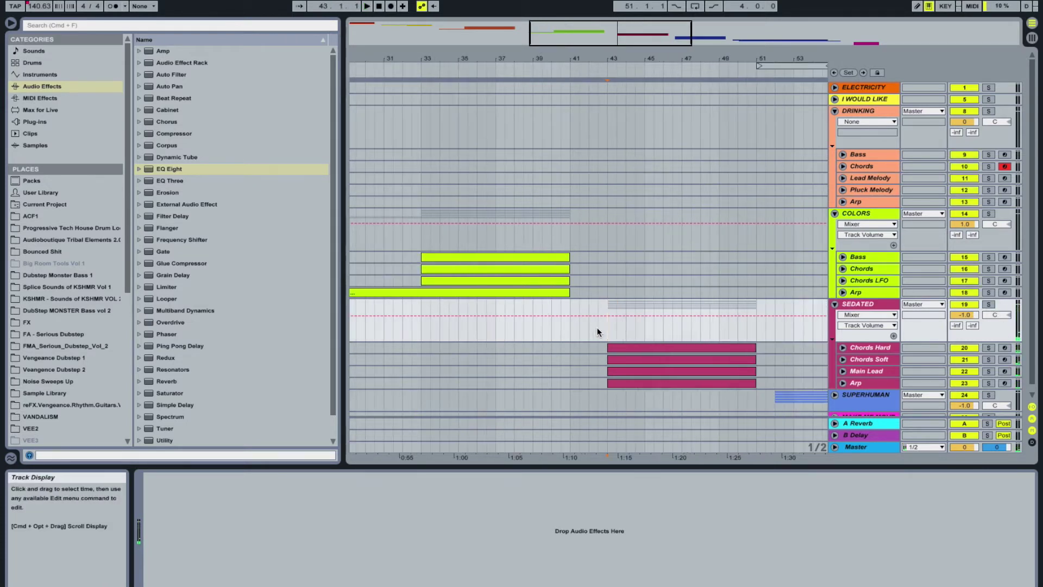
{"action": "left_click", "coordinate": [842, 347]}
{"action": "left_click", "coordinate": [988, 347]}
{"action": "left_click", "coordinate": [686, 348]}
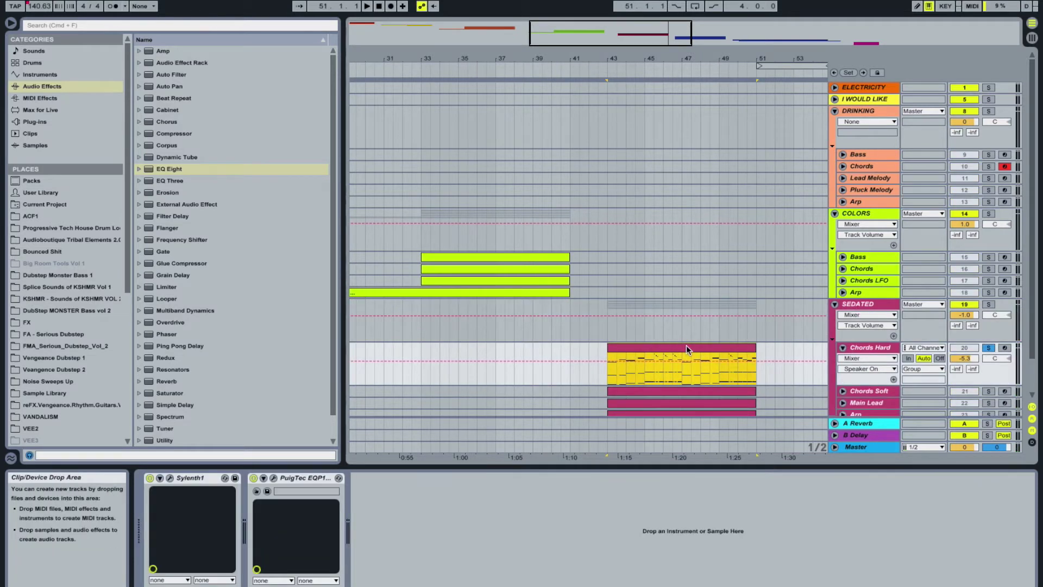
{"action": "key", "text": "space"}
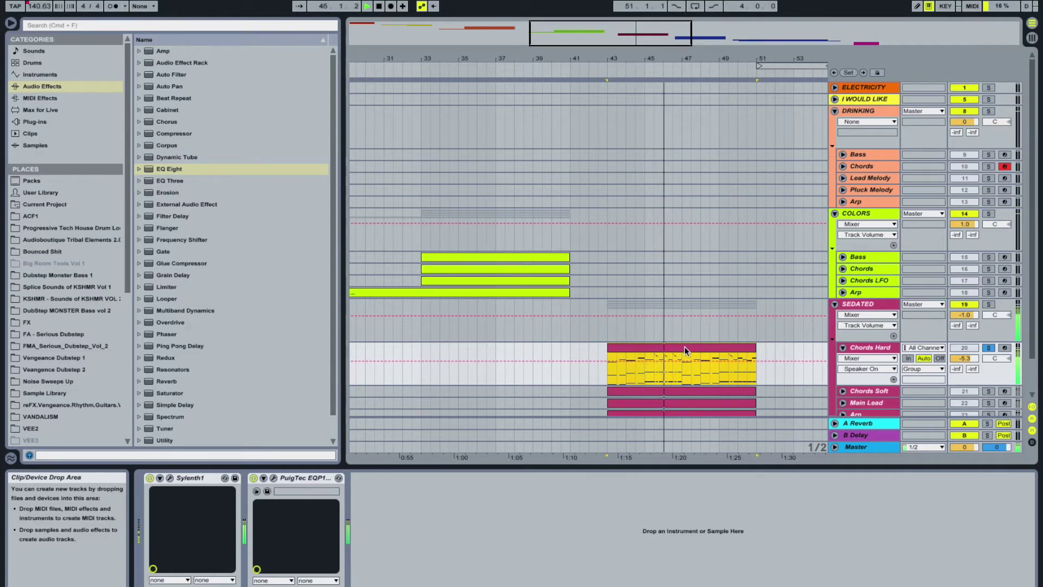
Step: Open the Chords Hard clip's MIDI notes, play them from bar 44, and return to the arrangement
{"action": "double_click", "coordinate": [686, 346]}
{"action": "key", "text": "space"}
{"action": "key", "text": "minus"}
{"action": "key", "text": "minus"}
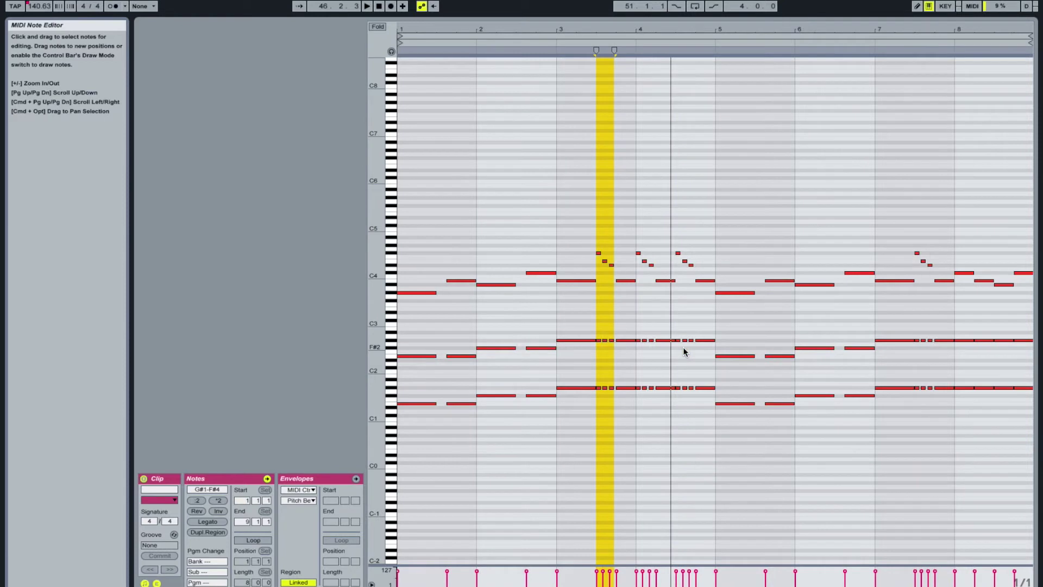
{"action": "left_click", "coordinate": [486, 313]}
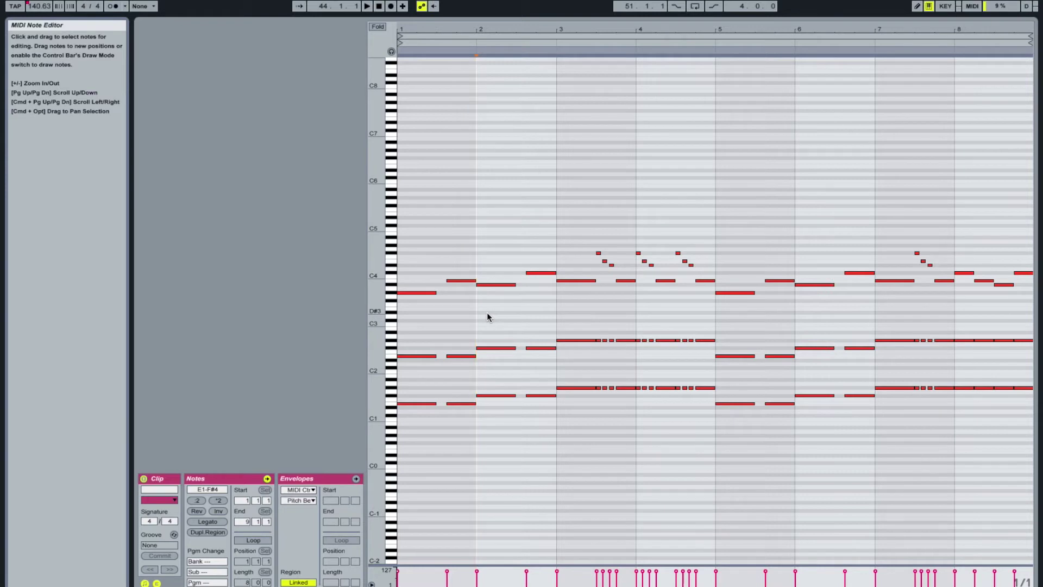
{"action": "key", "text": "space"}
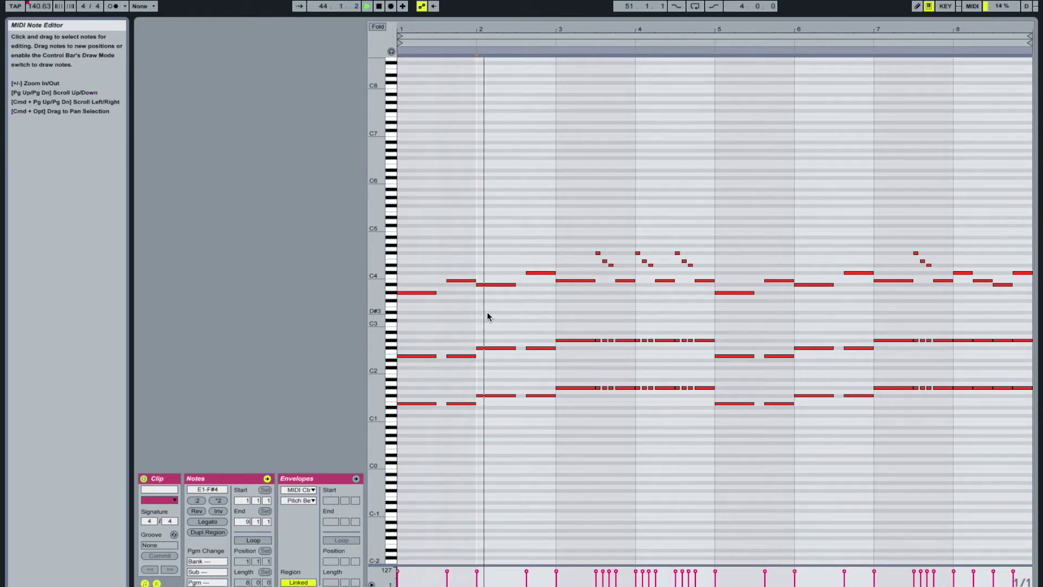
{"action": "key", "text": "Tab"}
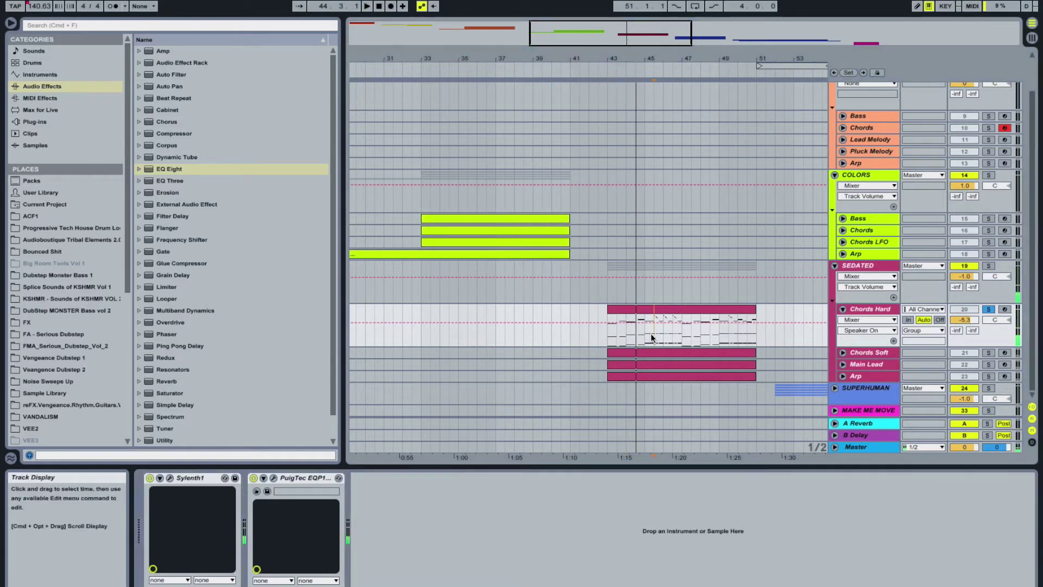
Step: Examine the short notes from 3.3 in the Chords Hard clip against a 1/8 triplet grid and close the notes
{"action": "scroll", "coordinate": [650, 333], "scroll_direction": "up", "scroll_amount": 3}
{"action": "scroll", "coordinate": [677, 318], "scroll_direction": "up", "scroll_amount": 1}
{"action": "key", "text": "Tab"}
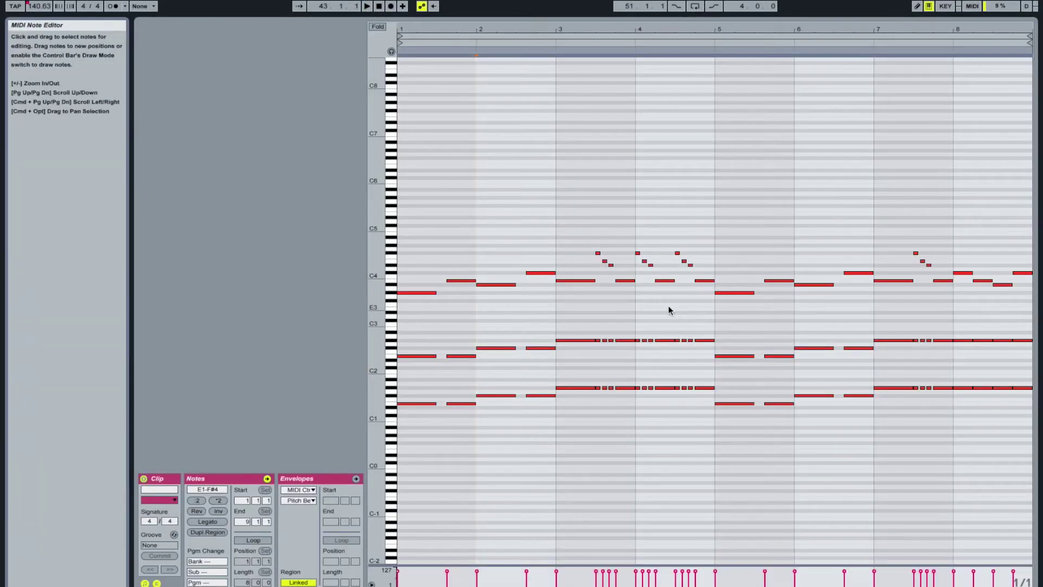
{"action": "key", "text": "plus"}
{"action": "key", "text": "plus"}
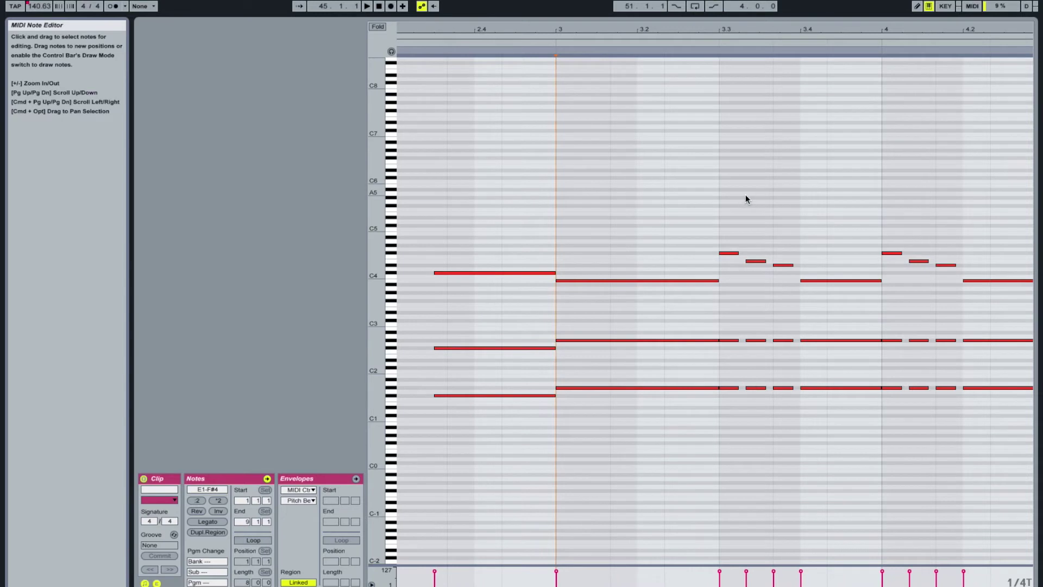
{"action": "key", "text": "space"}
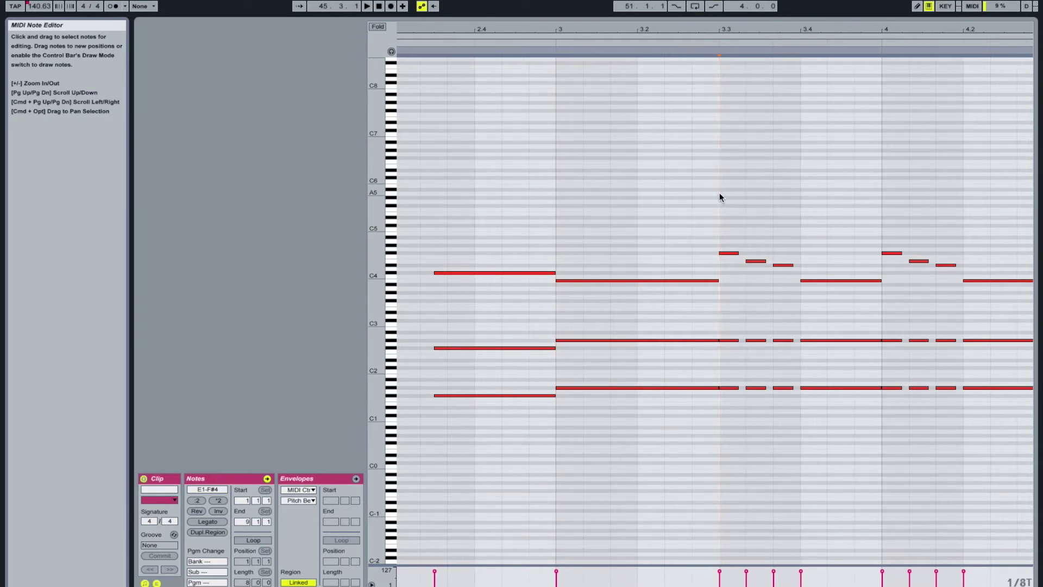
{"action": "left_click", "coordinate": [704, 45]}
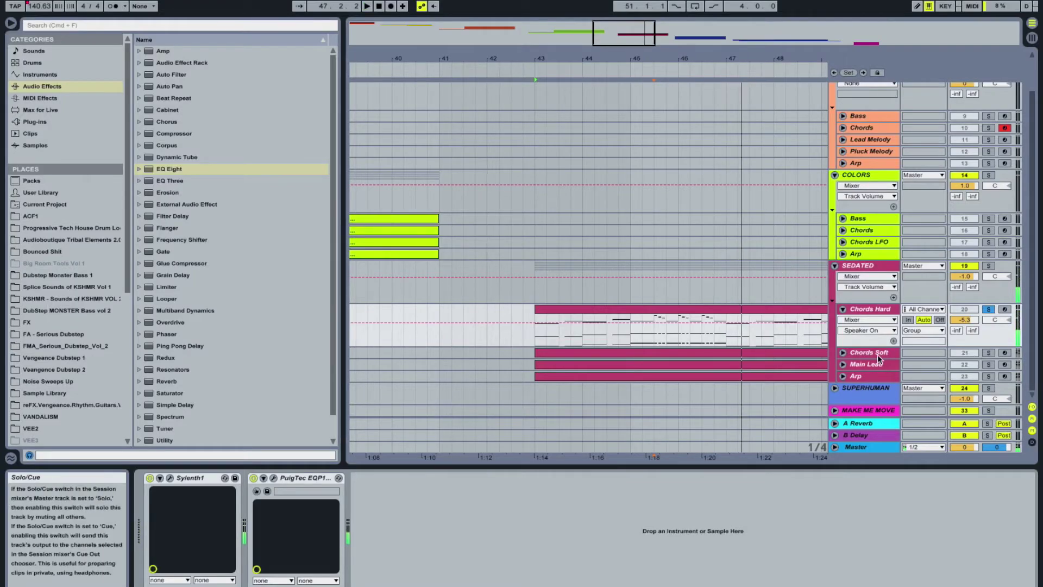
Step: Unfold and solo the Chords Soft track, open its clip's MIDI notes, and play them from bar 43
{"action": "left_click", "coordinate": [843, 352]}
{"action": "left_click", "coordinate": [715, 309]}
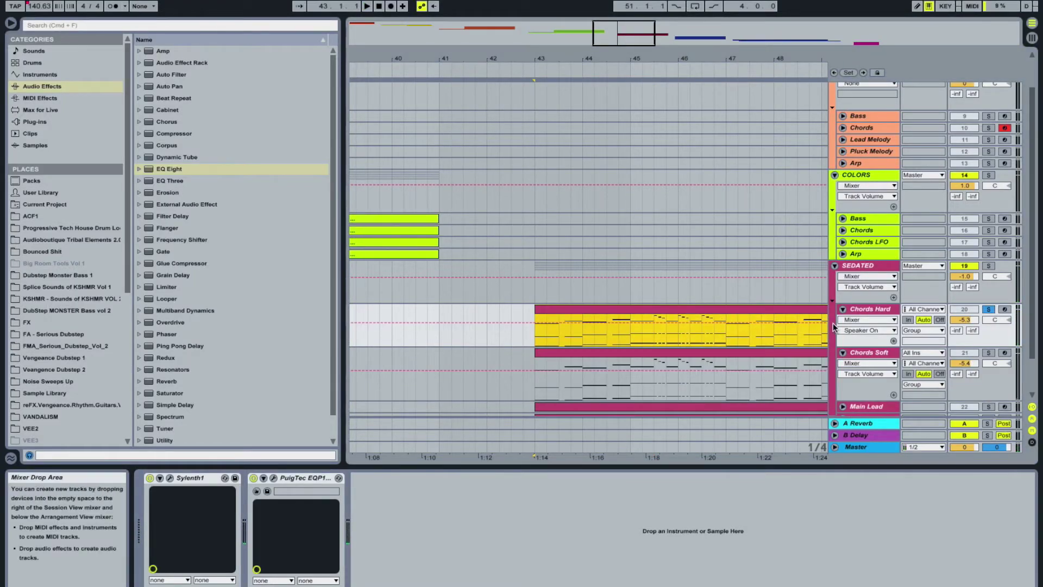
{"action": "left_click", "coordinate": [676, 342]}
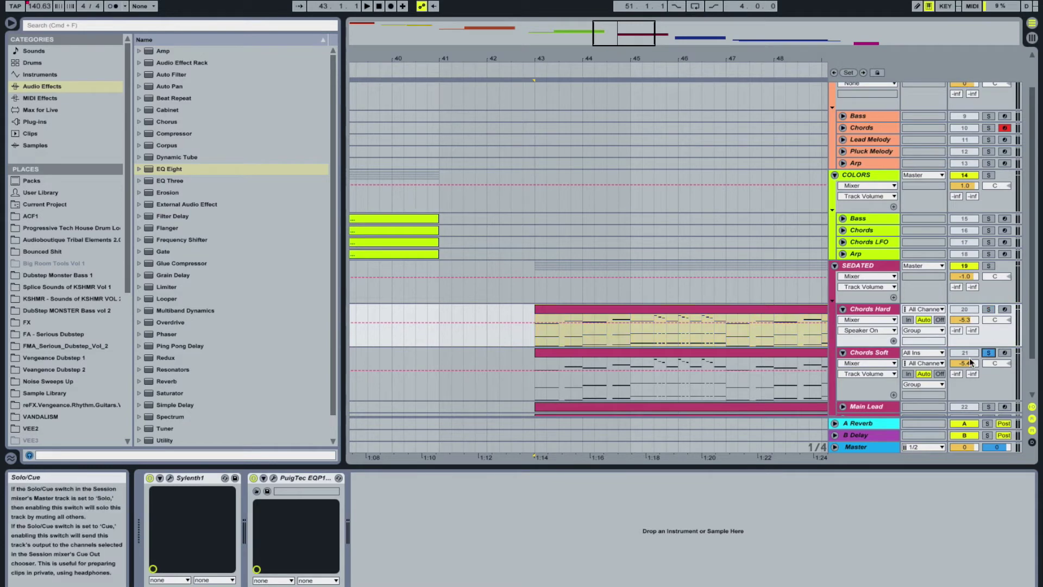
{"action": "double_click", "coordinate": [657, 352]}
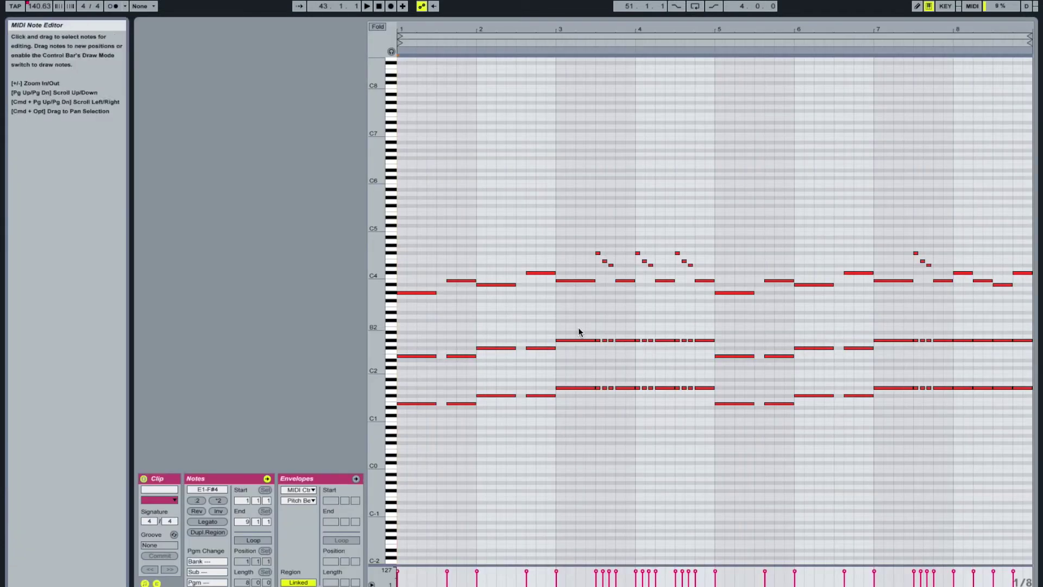
{"action": "key", "text": "space"}
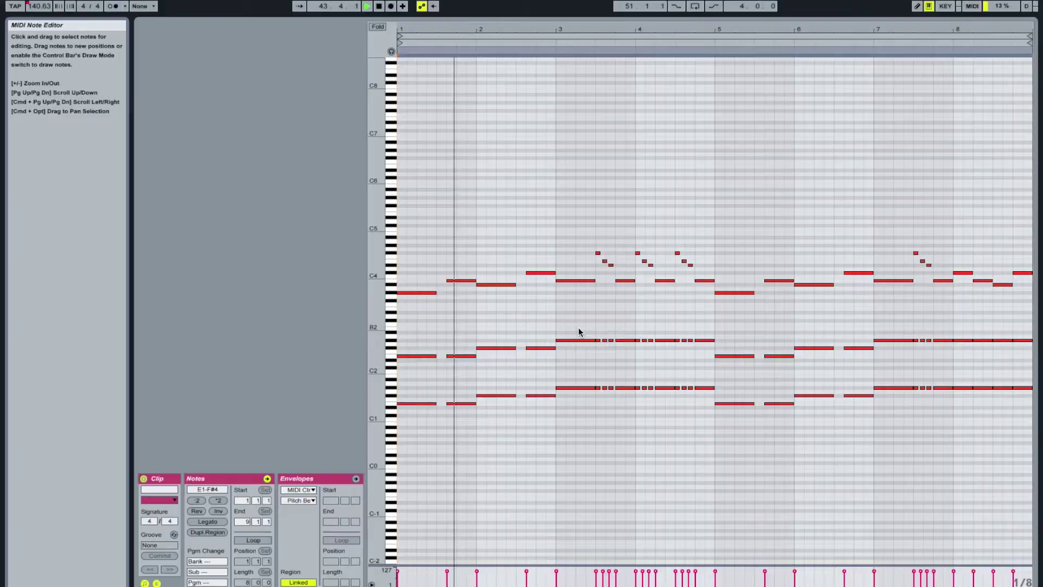
{"action": "key", "text": "Tab"}
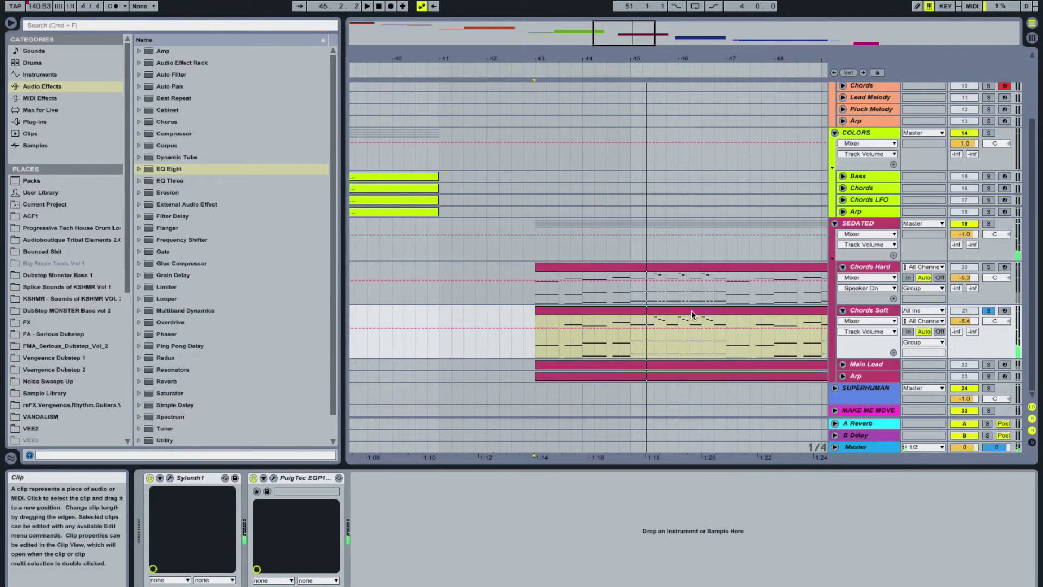
Step: Play Chords Hard and Chords Soft soloed together from bar 43, toggling the Chords Soft solo to compare the layers
{"action": "left_click", "coordinate": [631, 269]}
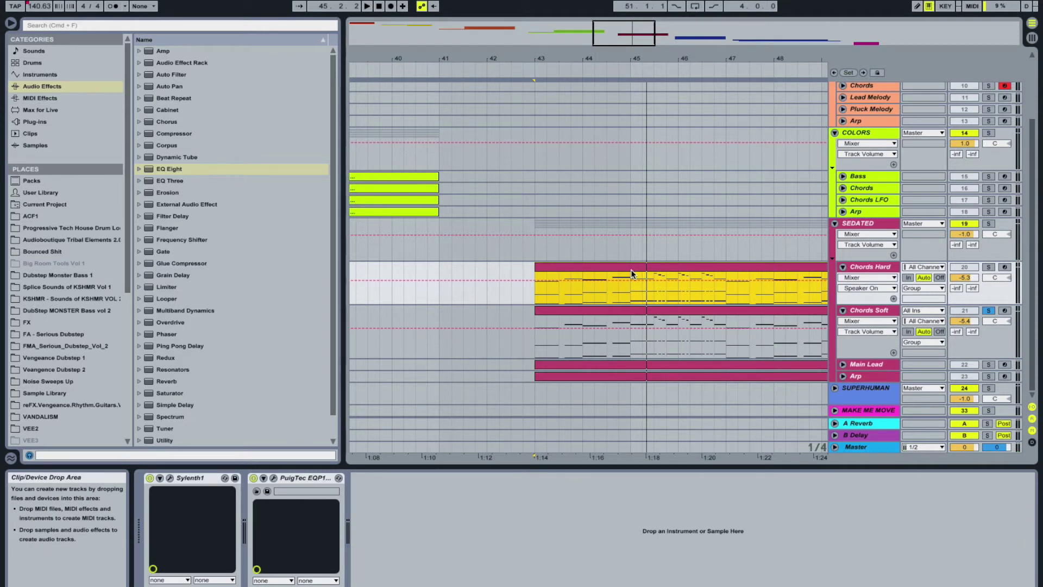
{"action": "left_click", "coordinate": [652, 312]}
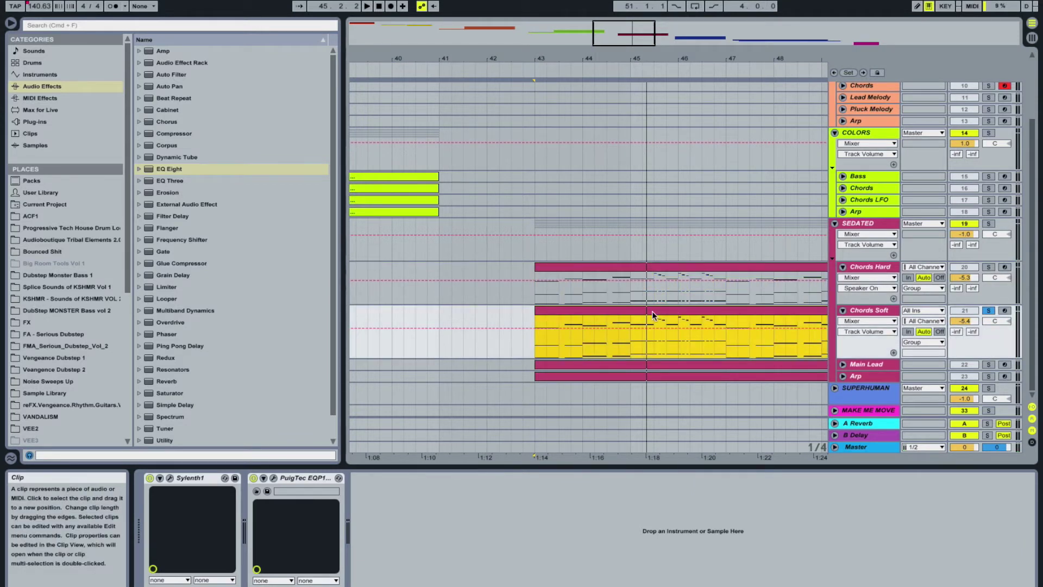
{"action": "left_click", "coordinate": [988, 267]}
{"action": "key", "text": "space"}
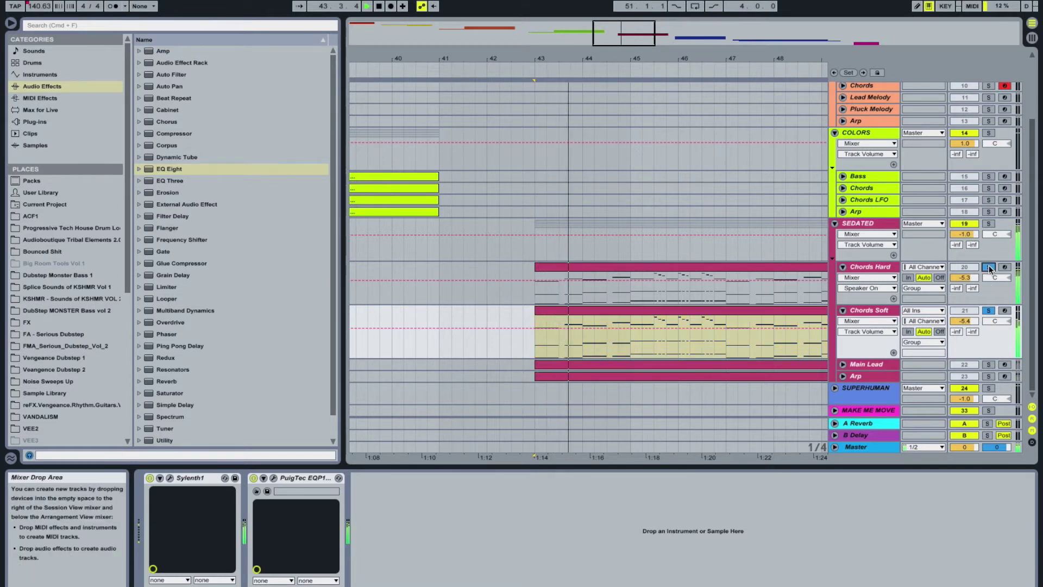
{"action": "left_click", "coordinate": [622, 310]}
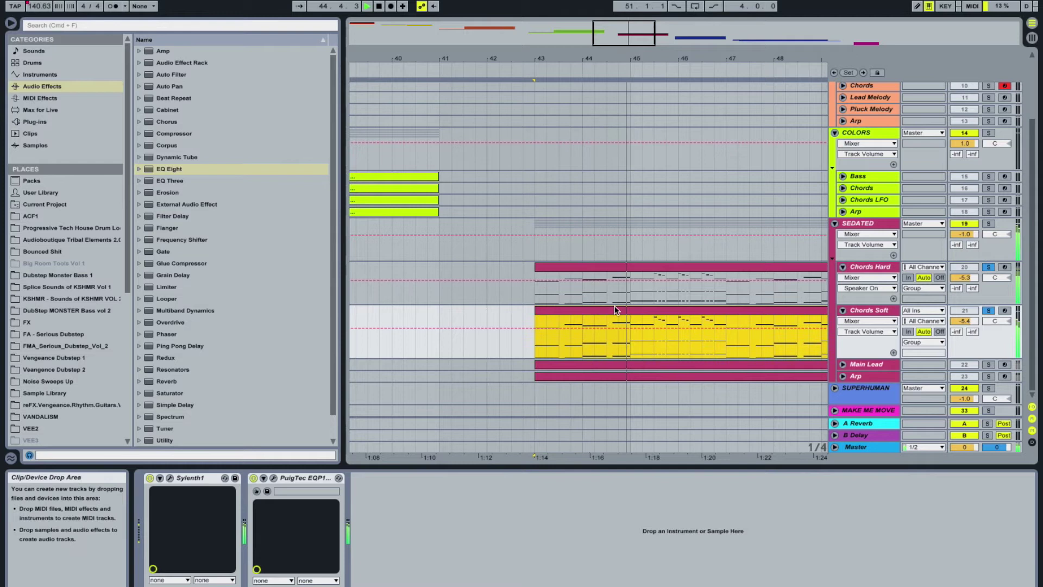
{"action": "left_click", "coordinate": [989, 311]}
{"action": "left_click", "coordinate": [989, 310]}
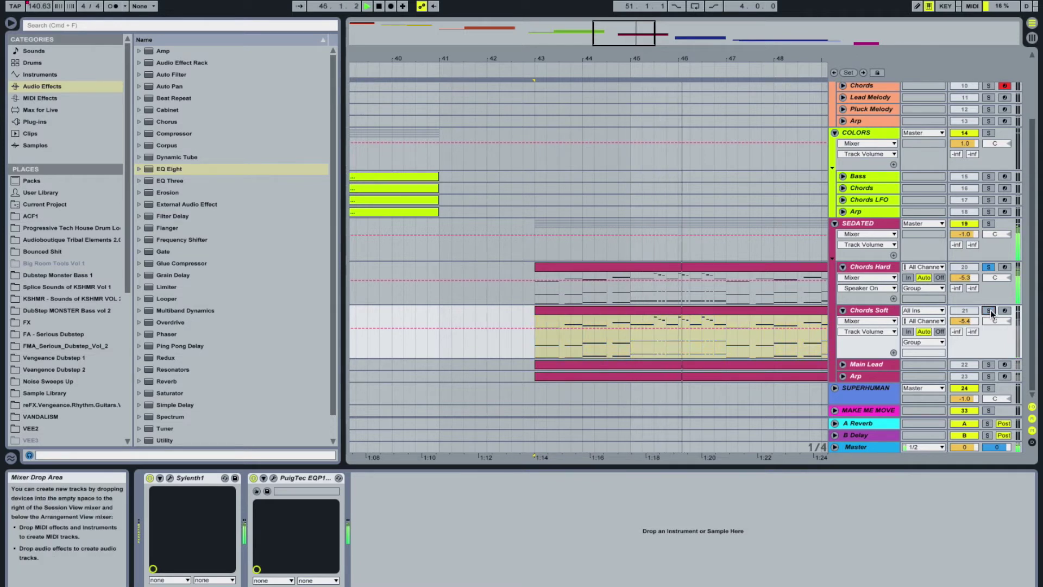
Step: Unfold and solo the SEDATED Main Lead track and play its clip from bar 43
{"action": "left_click", "coordinate": [988, 364]}
{"action": "left_click", "coordinate": [843, 364]}
{"action": "left_click", "coordinate": [729, 361]}
{"action": "key", "text": "space"}
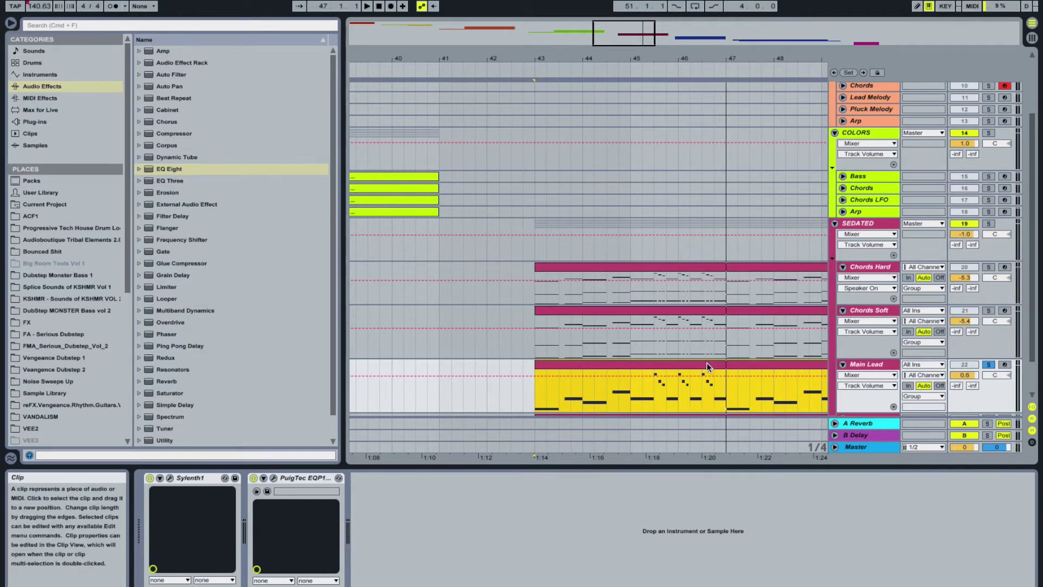
Step: Solo the SEDATED Arp, open its clip's MIDI notes on a 1/8 triplet grid, and play them from bar 43
{"action": "scroll", "coordinate": [633, 374], "scroll_direction": "down", "scroll_amount": 3}
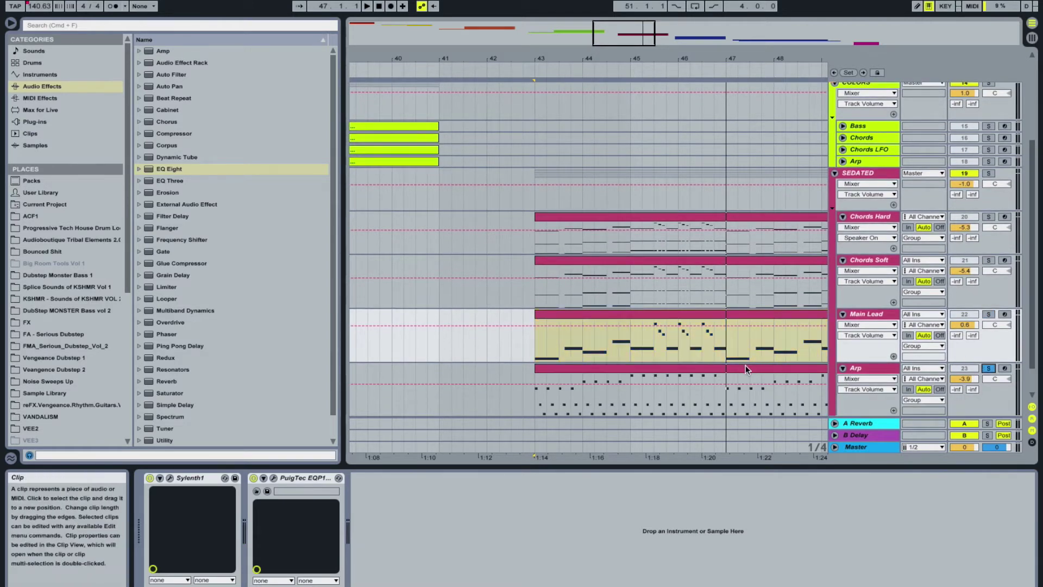
{"action": "double_click", "coordinate": [745, 366]}
{"action": "key", "text": "super+3"}
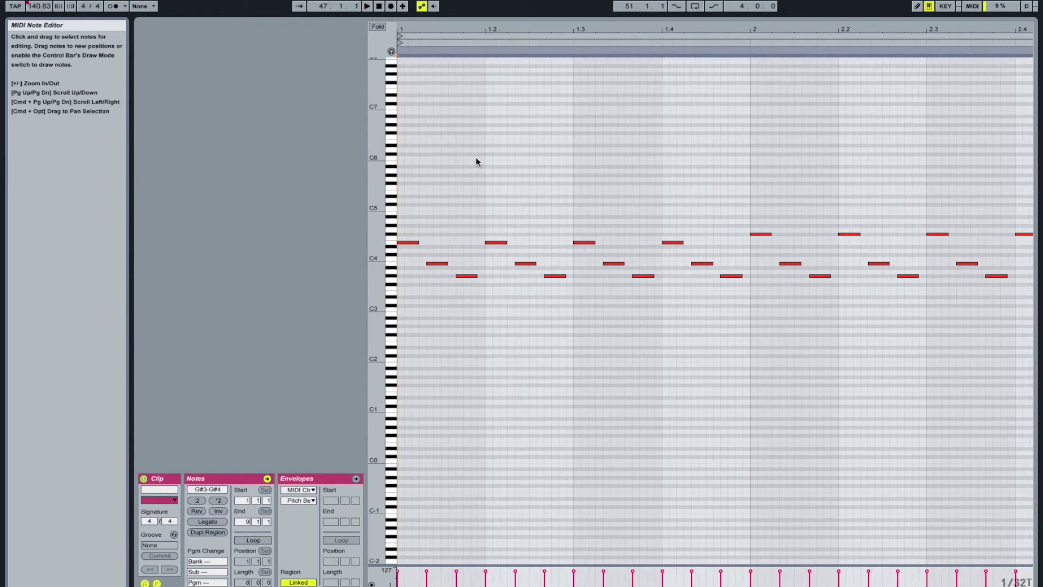
{"action": "key", "text": "super+2"}
{"action": "key", "text": "super+2"}
{"action": "key", "text": "space"}
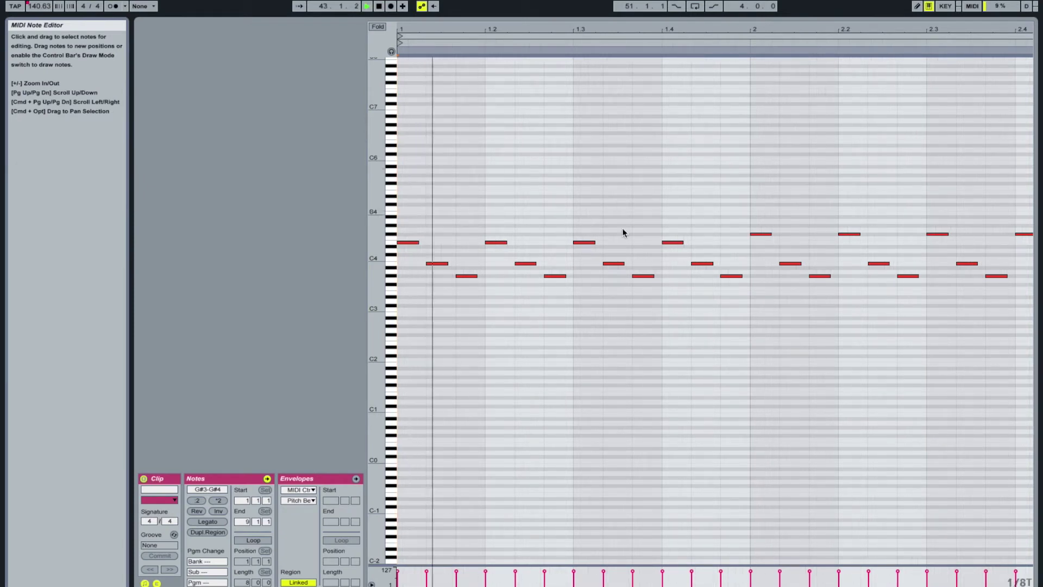
Step: Examine the SEDATED Arp clip's full eight-bar note pattern during playback, and return to the arrangement with the Arp's devices shown
{"action": "left_click_drag", "start_coordinate": [428, 30], "coordinate": [429, 17]}
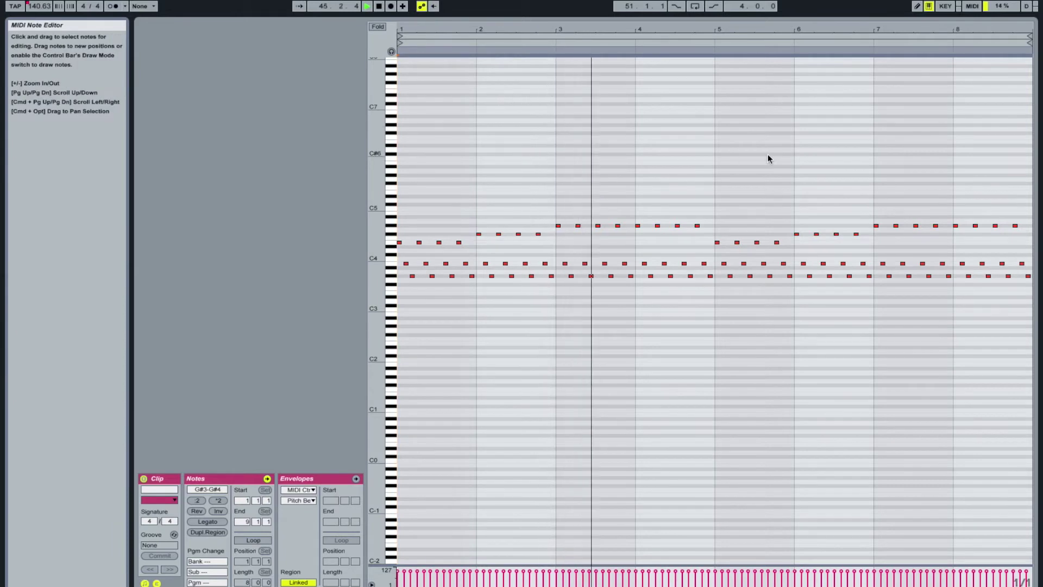
{"action": "key", "text": "shift+Tab"}
{"action": "left_click", "coordinate": [644, 334]}
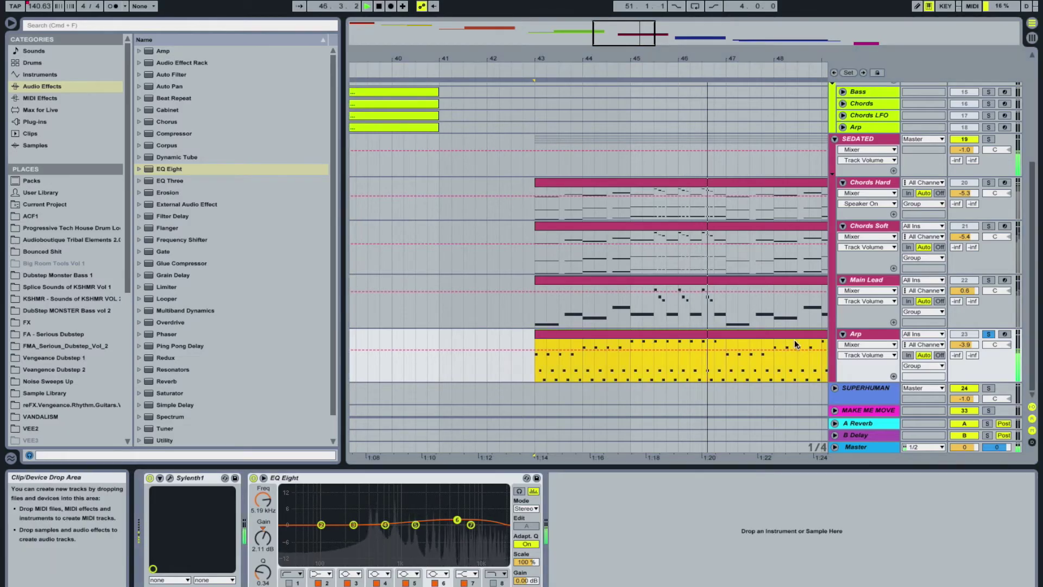
{"action": "key", "text": "space"}
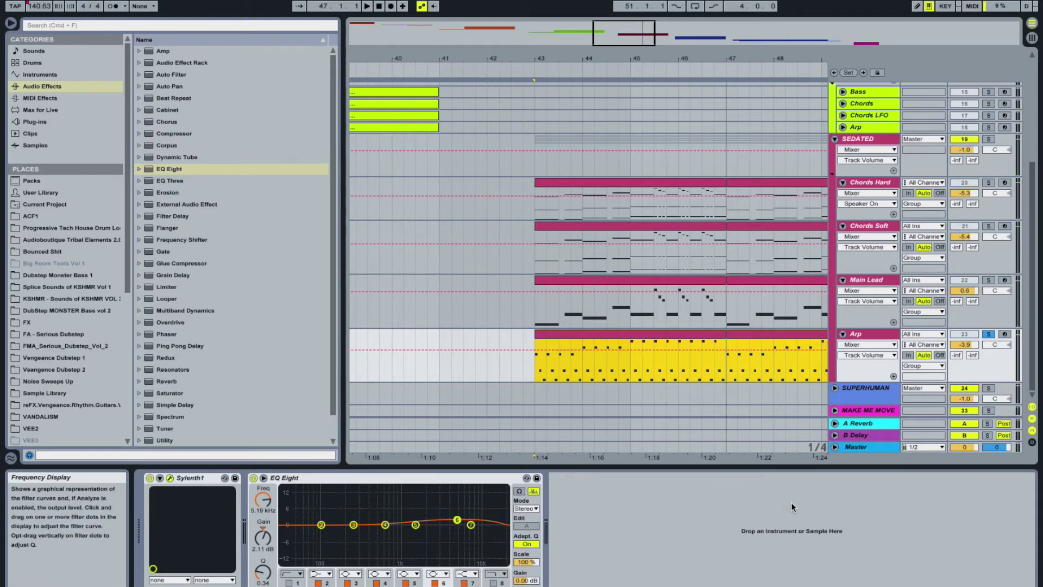
Step: Open the Arp's Sylenth1 window, play the soloed Arp from bar 43 to review its preset, and close the window
{"action": "key", "text": "super+alt+p"}
{"action": "key", "text": "space"}
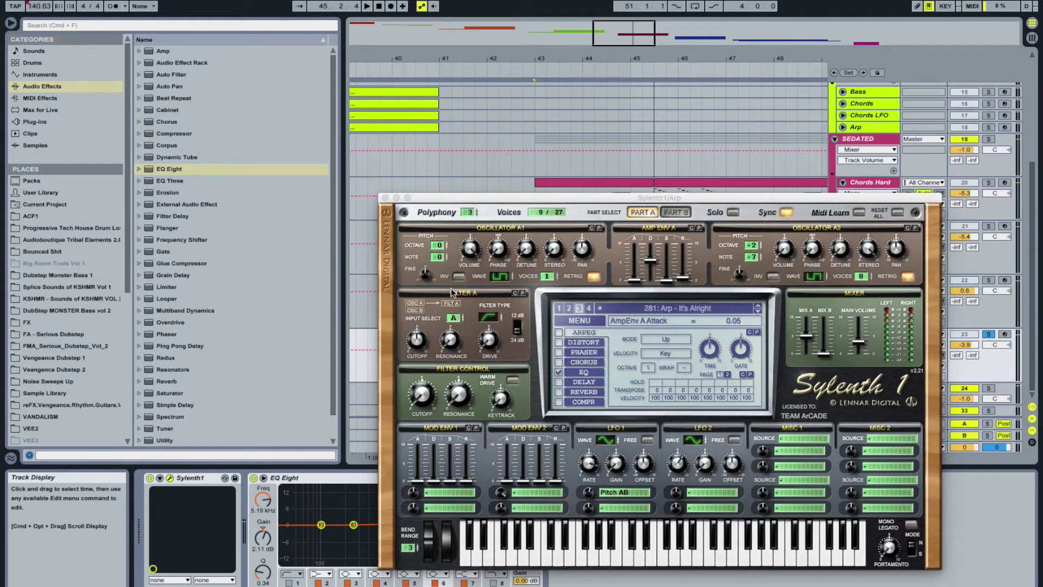
{"action": "left_click", "coordinate": [385, 198]}
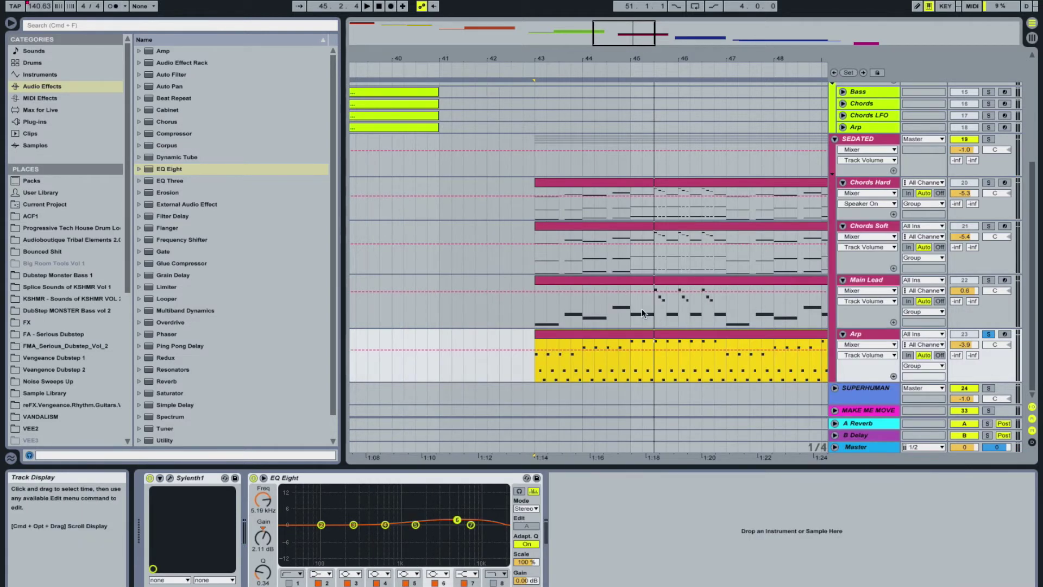
Step: Unsolo the Arp, play all SEDATED tracks together from bar 43, and fold the group's individual tracks
{"action": "left_click", "coordinate": [988, 333]}
{"action": "key", "text": "space"}
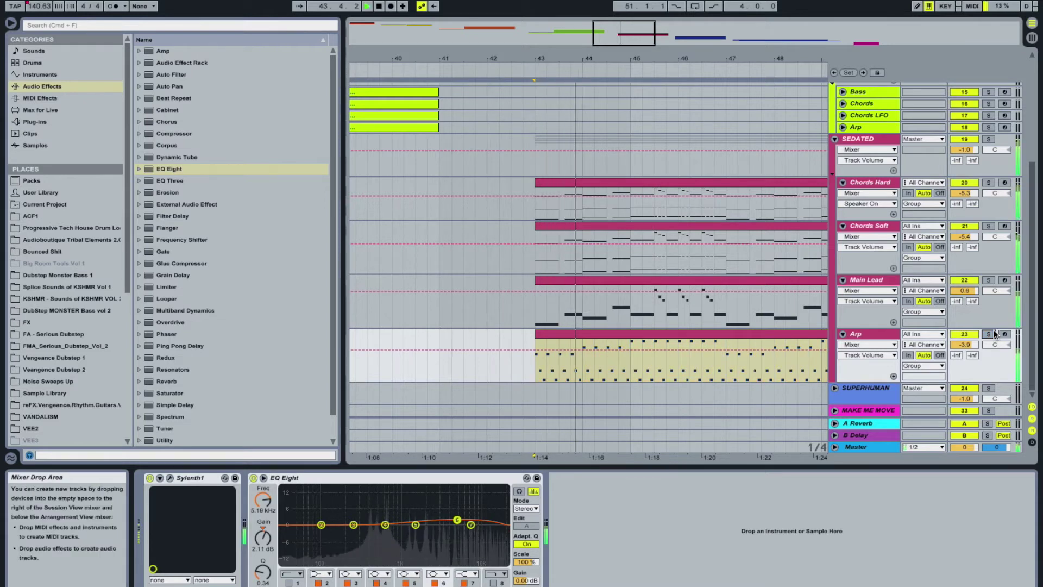
{"action": "left_click", "coordinate": [843, 279], "text": "alt"}
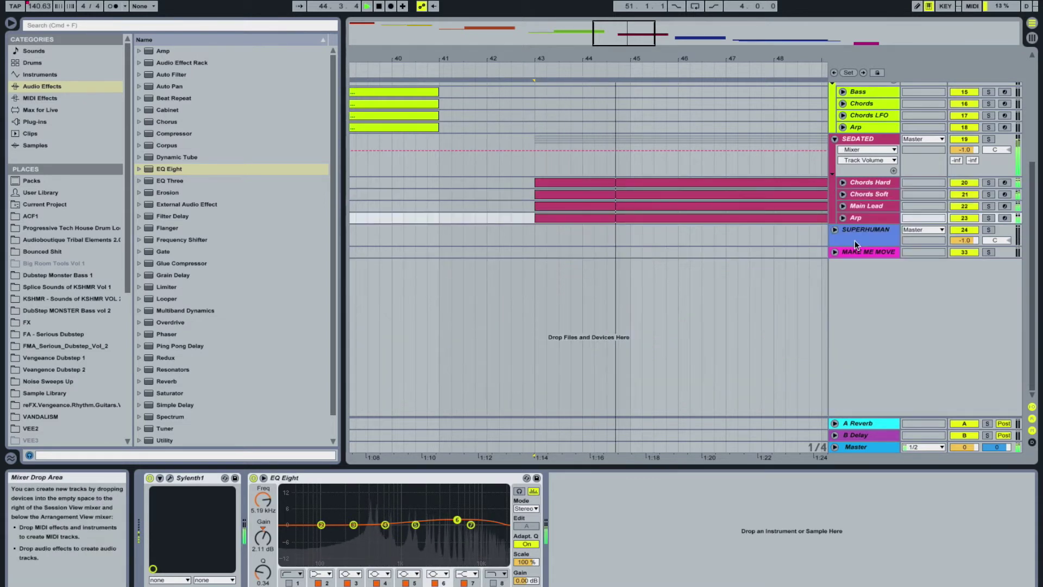
Step: Play the SEDATED group from bar 43 with the Arp muted and with it active to compare its contribution
{"action": "left_click", "coordinate": [870, 218]}
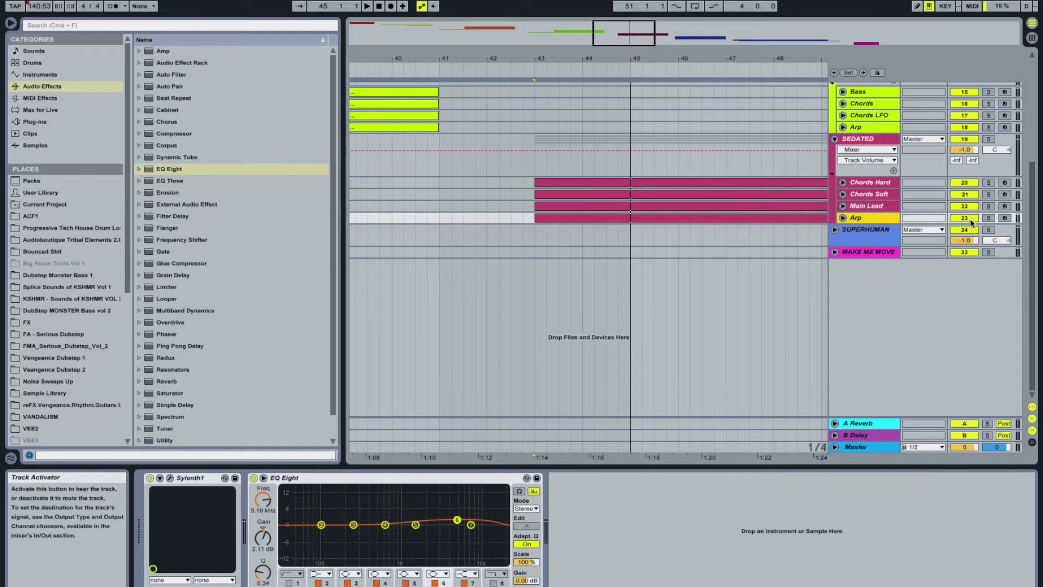
{"action": "key", "text": "space"}
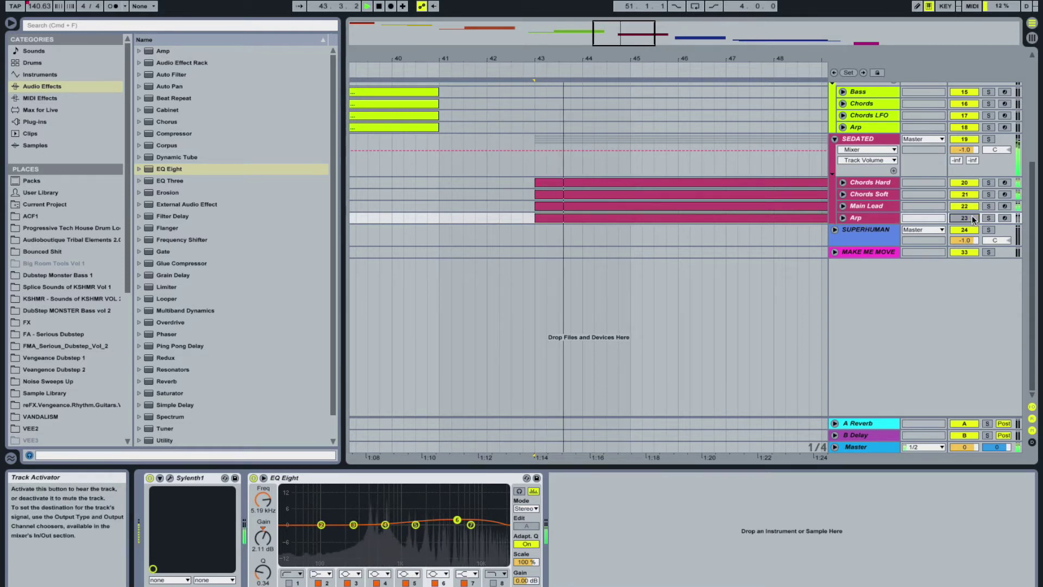
{"action": "key", "text": "space"}
{"action": "left_click", "coordinate": [970, 218]}
{"action": "key", "text": "space"}
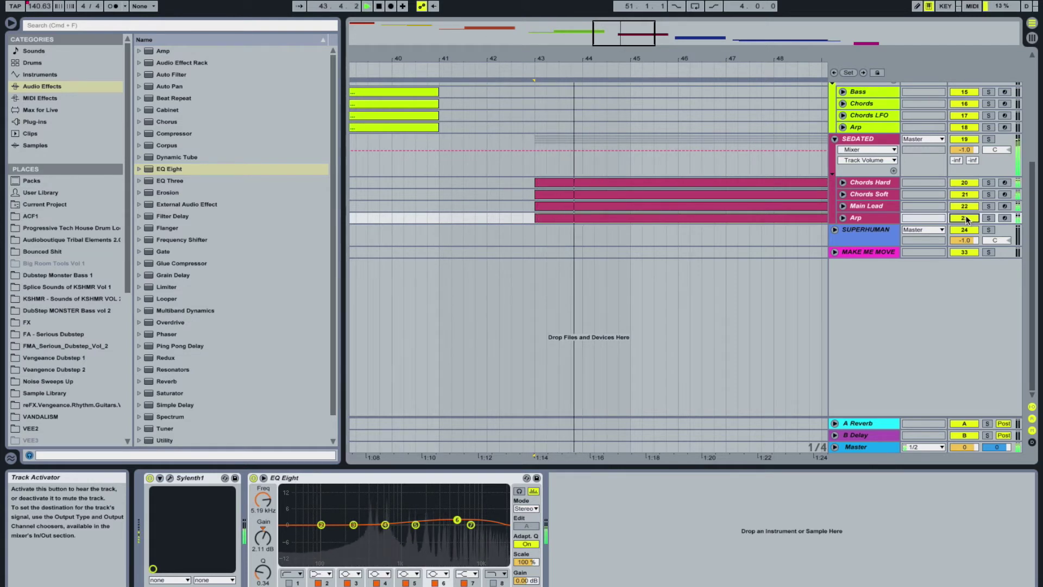
Step: Unfold the SUPERHUMAN group and play all its first-drop tracks from bar 52
{"action": "key", "text": "minus"}
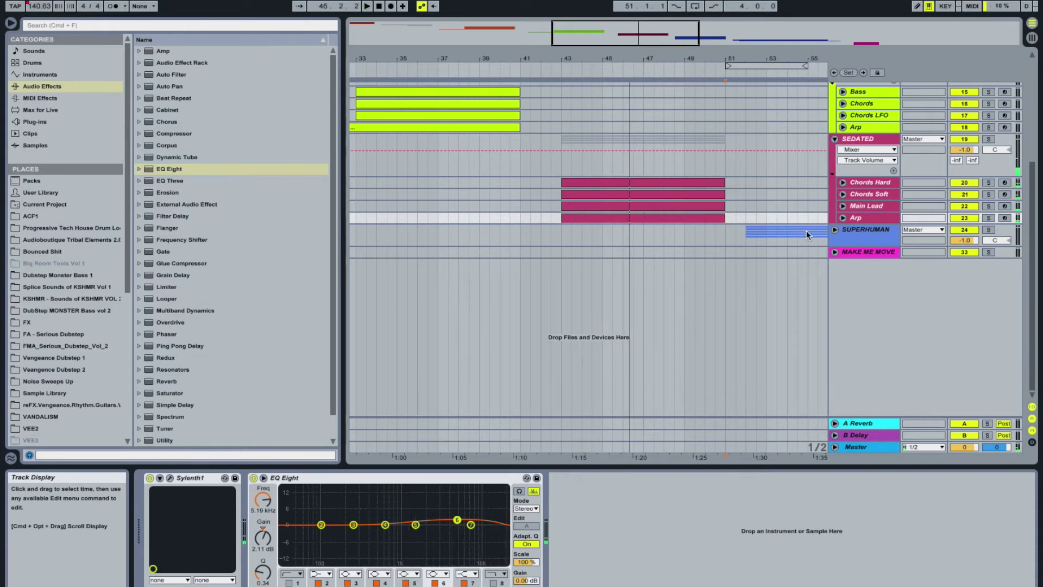
{"action": "scroll", "coordinate": [750, 243], "scroll_direction": "right", "scroll_amount": 5}
{"action": "key", "text": "space"}
{"action": "left_click", "coordinate": [622, 239]}
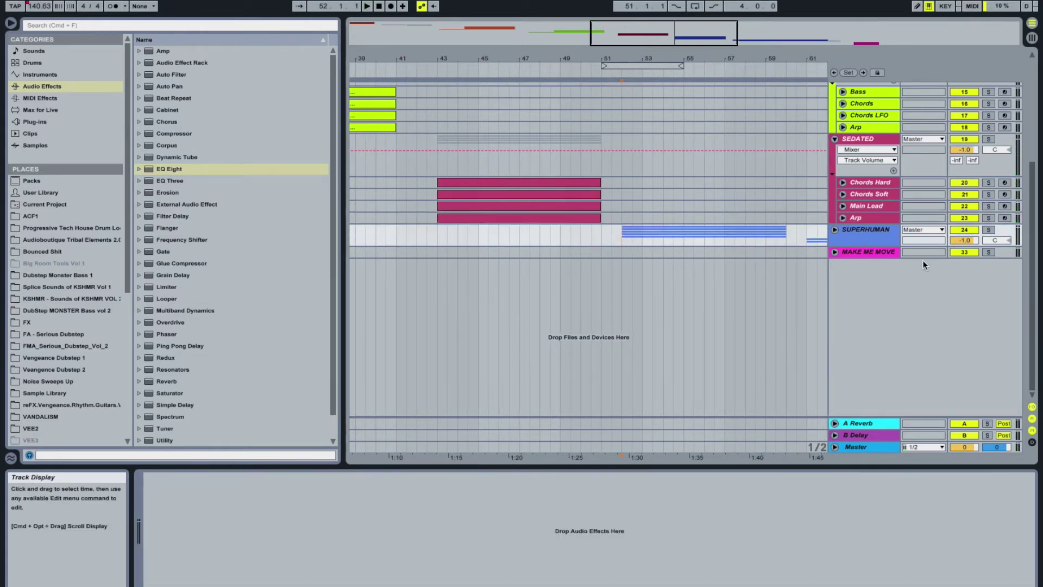
{"action": "left_click", "coordinate": [835, 231]}
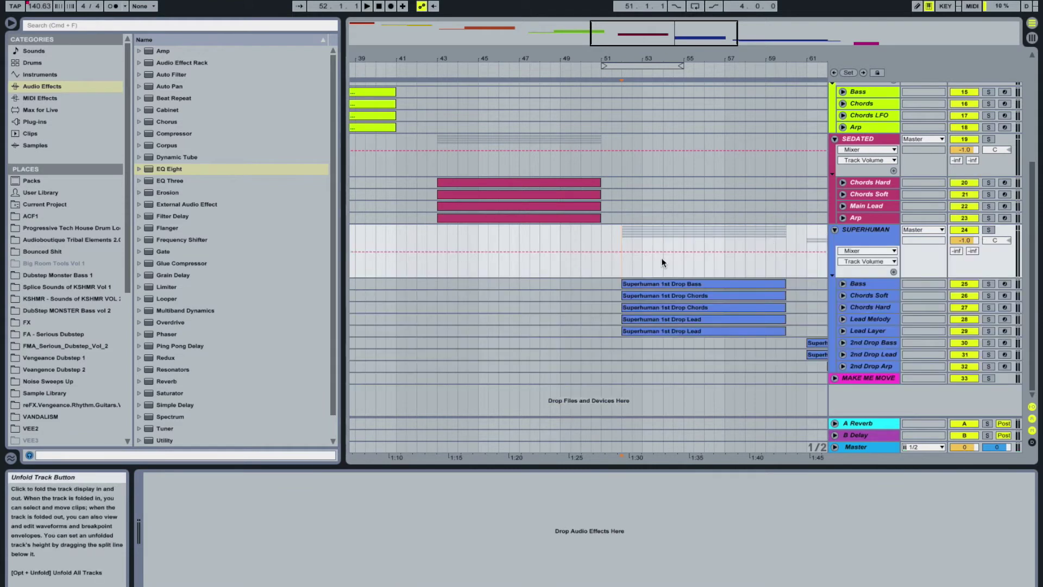
{"action": "key", "text": "space"}
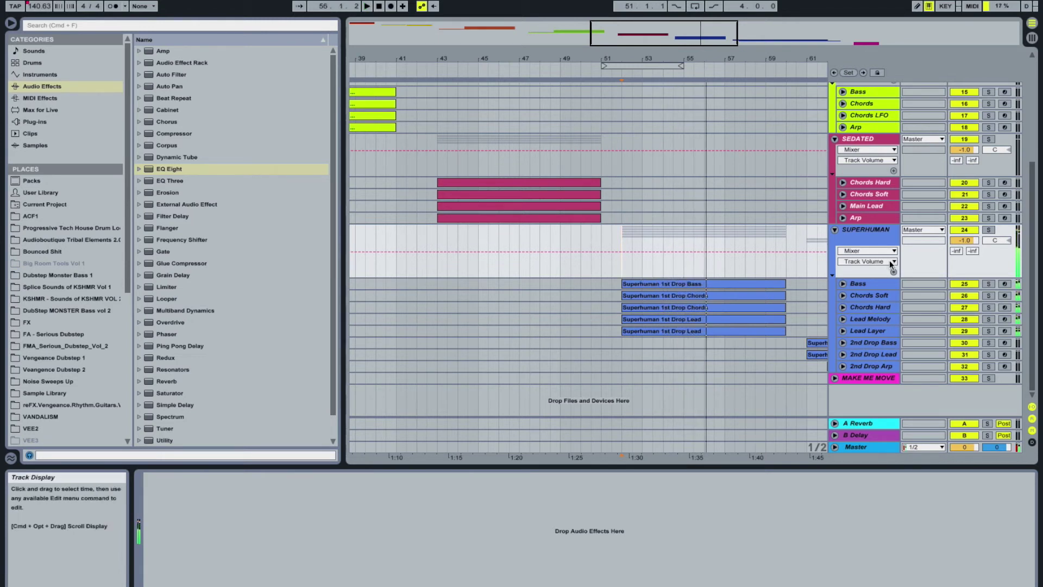
Step: Solo and unfold the SUPERHUMAN Bass track and play its Superhuman 1st Drop Bass clip from bar 52
{"action": "left_click", "coordinate": [988, 283]}
{"action": "left_click", "coordinate": [700, 284]}
{"action": "key", "text": "space"}
{"action": "key", "text": "space"}
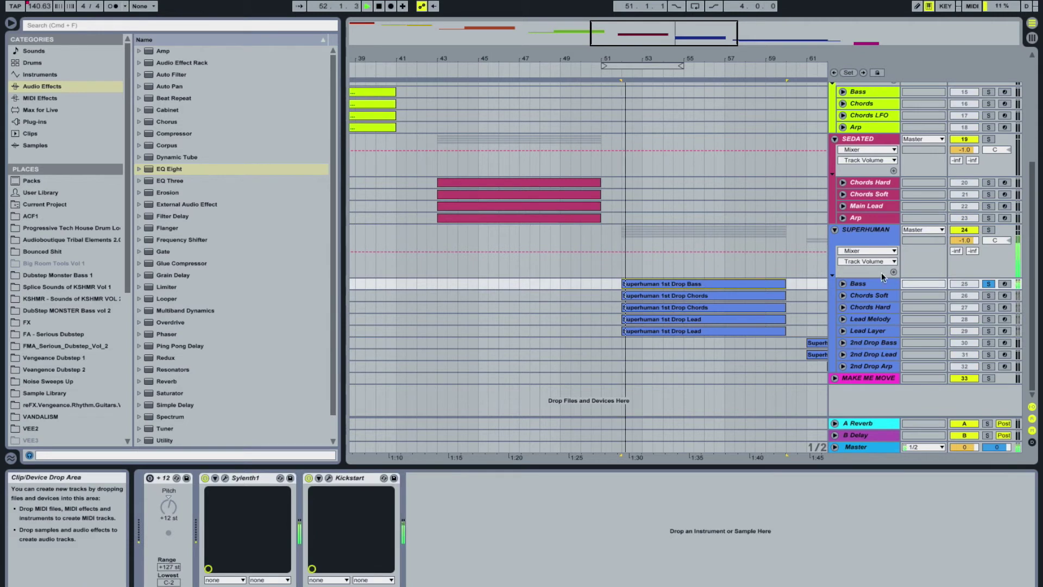
{"action": "key", "text": "Right"}
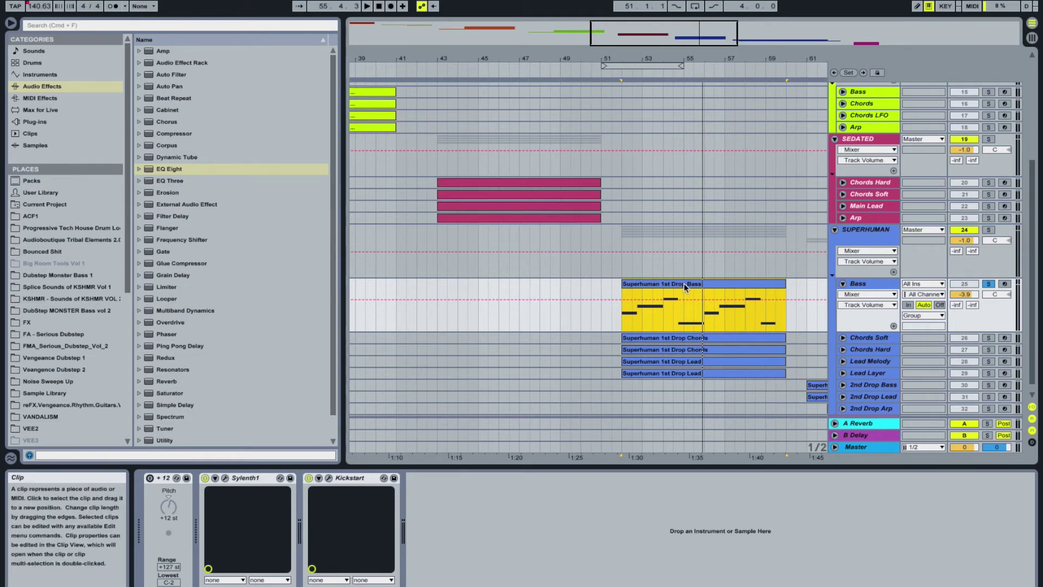
{"action": "double_click", "coordinate": [625, 297]}
{"action": "left_click", "coordinate": [622, 299]}
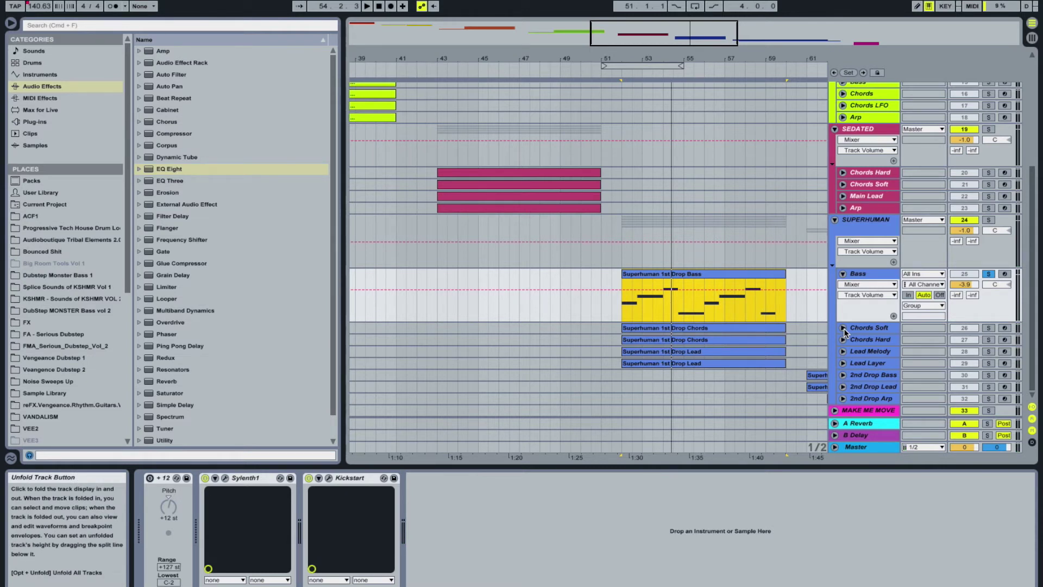
Step: Unfold and solo the SUPERHUMAN Chords Soft track, play it from bar 52, and view its clip's MIDI notes
{"action": "left_click", "coordinate": [843, 328]}
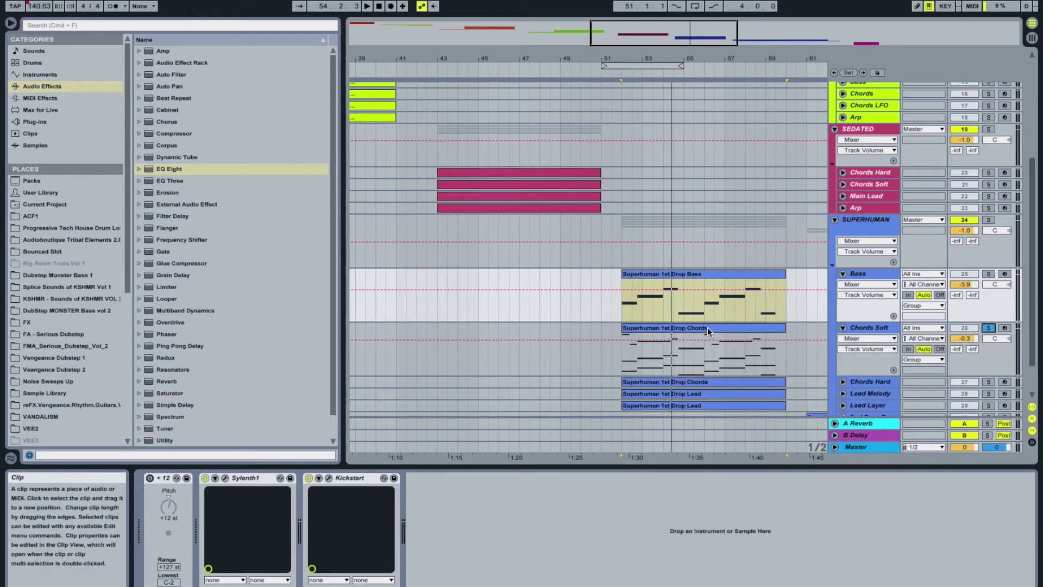
{"action": "left_click", "coordinate": [706, 327]}
{"action": "key", "text": "space"}
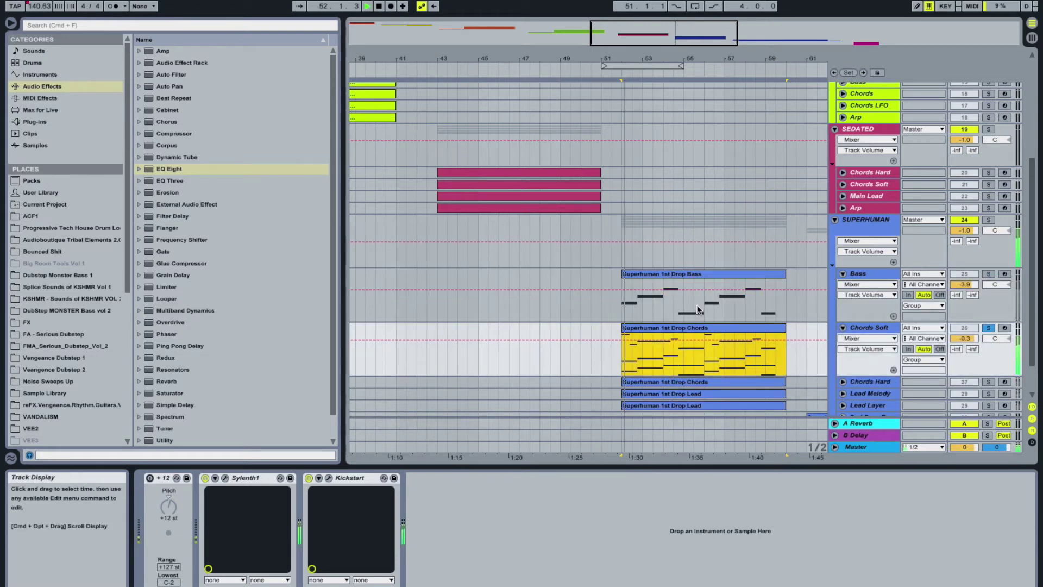
{"action": "double_click", "coordinate": [656, 327]}
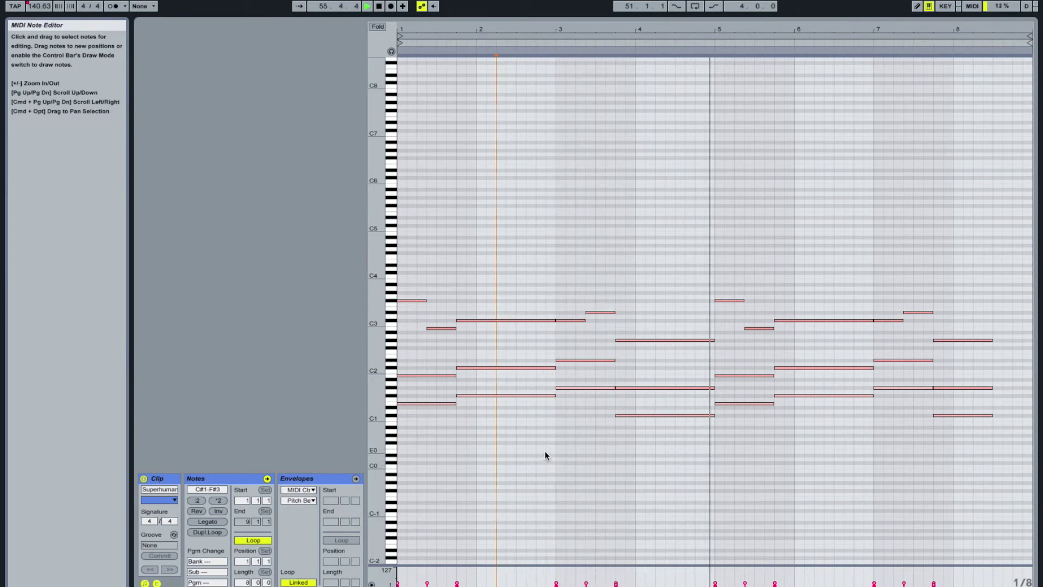
{"action": "key", "text": "shift+Tab"}
{"action": "key", "text": "space"}
Step: Unfold and solo the SUPERHUMAN Chords Hard track and play its clip from bar 52
{"action": "left_click", "coordinate": [843, 339]}
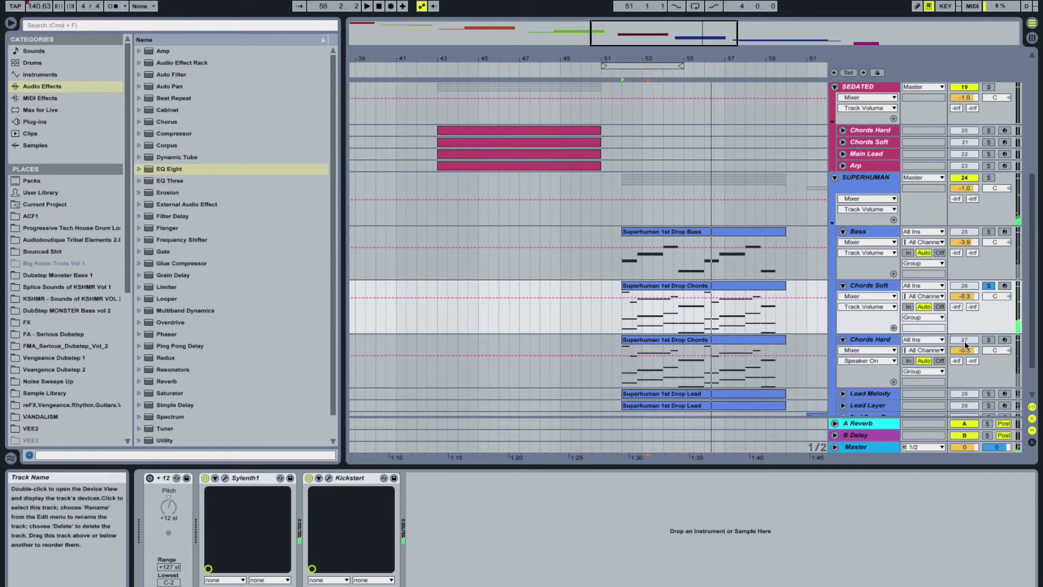
{"action": "left_click", "coordinate": [988, 339]}
{"action": "left_click", "coordinate": [683, 337]}
{"action": "key", "text": "space"}
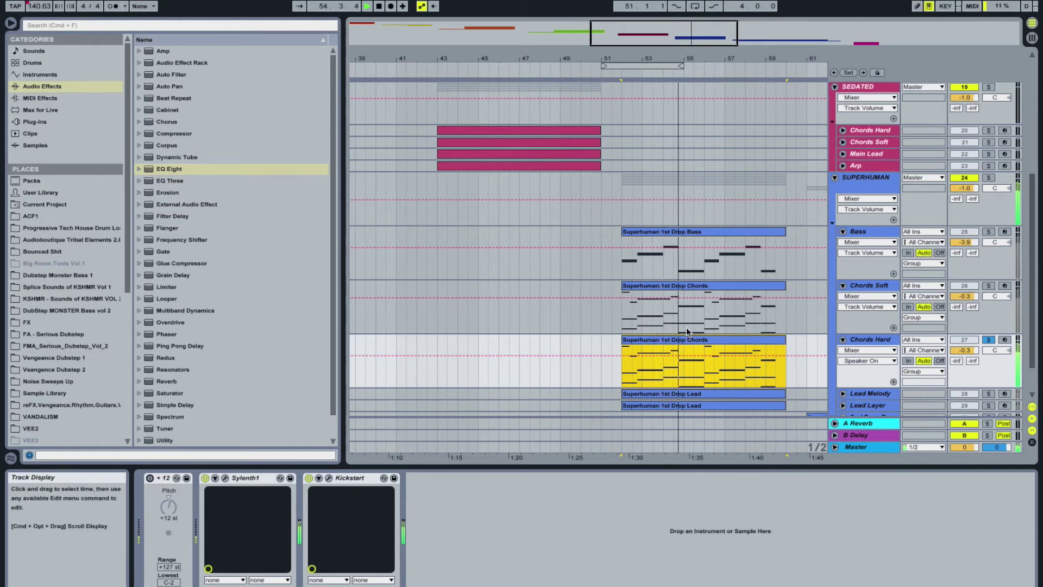
{"action": "key", "text": "space"}
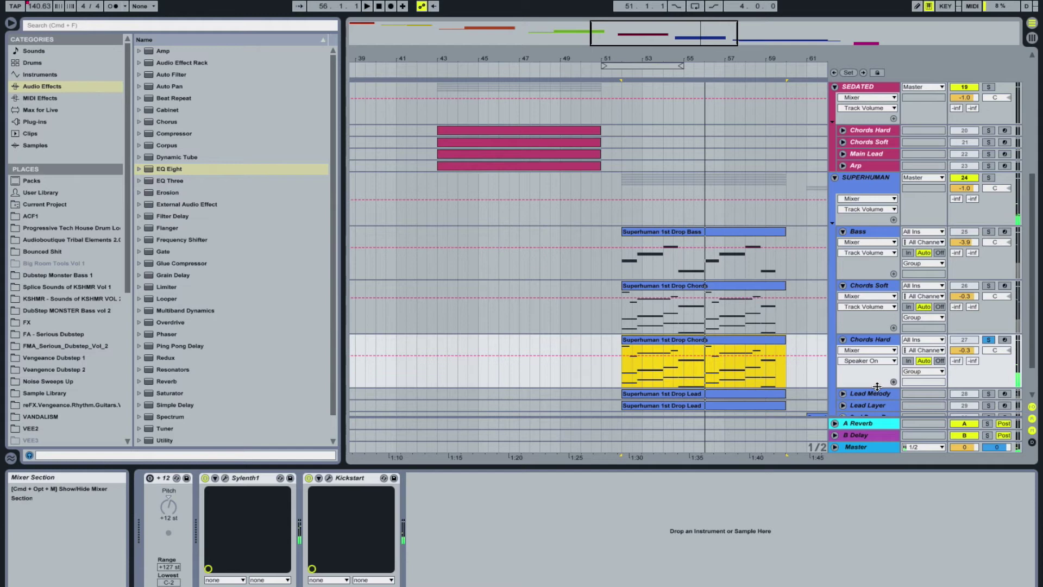
Step: Unfold and solo the Lead Melody track, and examine the top notes in the Chords Hard clip's MIDI notes
{"action": "left_click", "coordinate": [843, 392]}
{"action": "left_click", "coordinate": [874, 375]}
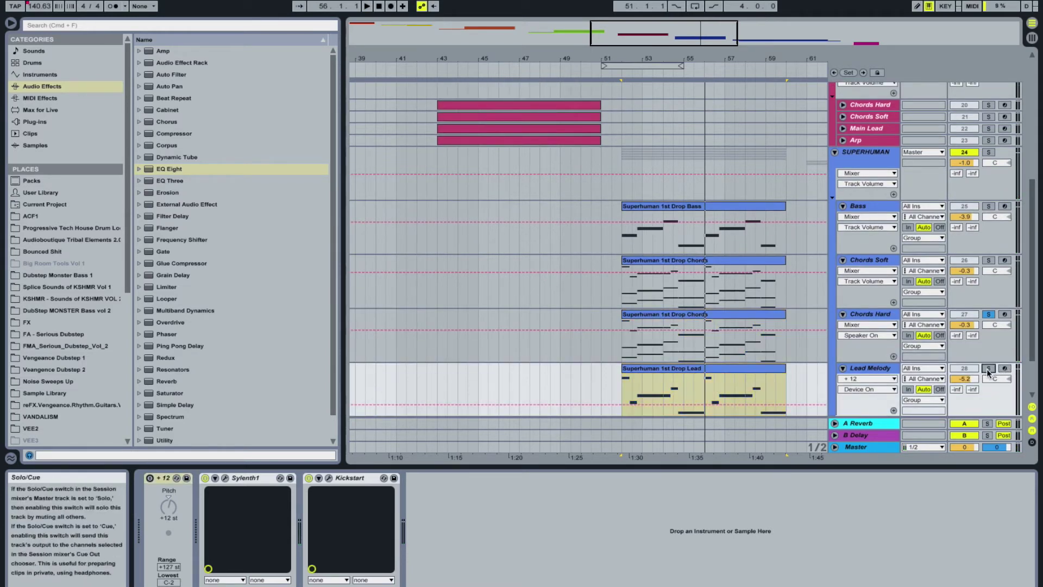
{"action": "double_click", "coordinate": [777, 353]}
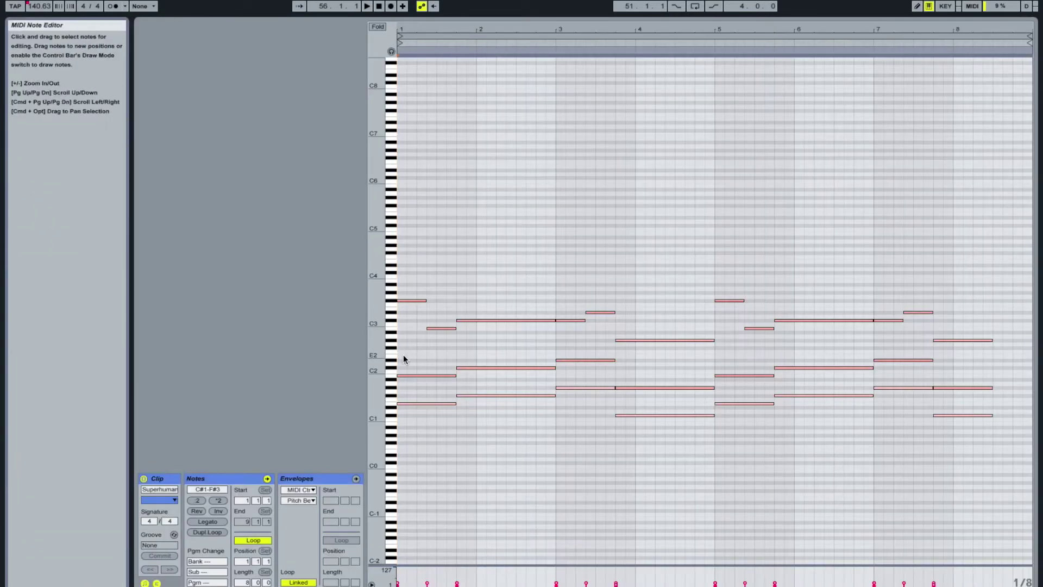
{"action": "left_click_drag", "start_coordinate": [408, 278], "coordinate": [659, 343]}
{"action": "left_click_drag", "start_coordinate": [718, 262], "coordinate": [979, 354]}
{"action": "key", "text": "shift+Tab"}
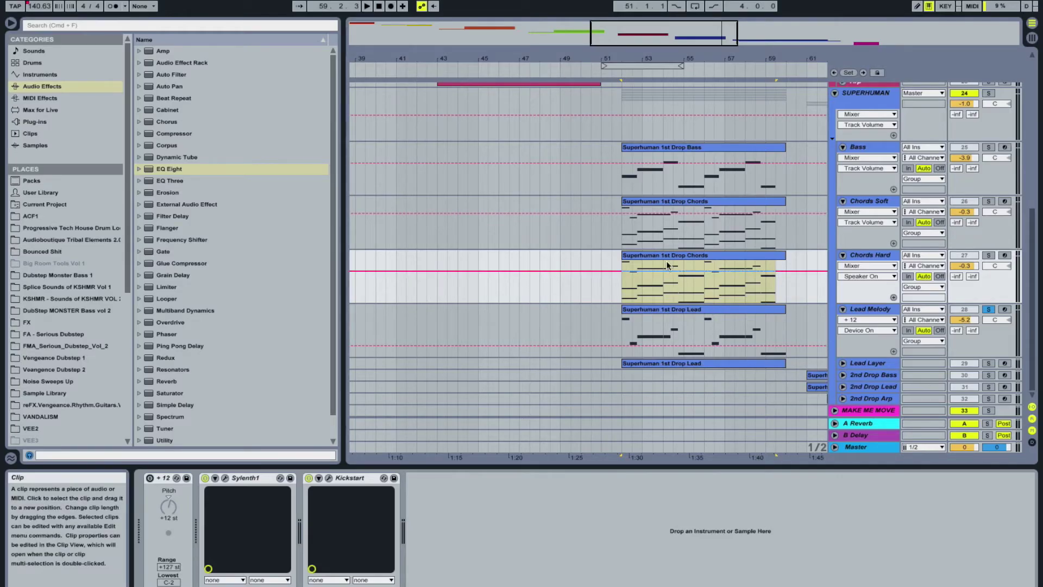
Step: Compare the Lead Melody clip's MIDI notes with the top line of the Chords Hard clip's notes
{"action": "left_click", "coordinate": [664, 313]}
{"action": "key", "text": "shift+Tab"}
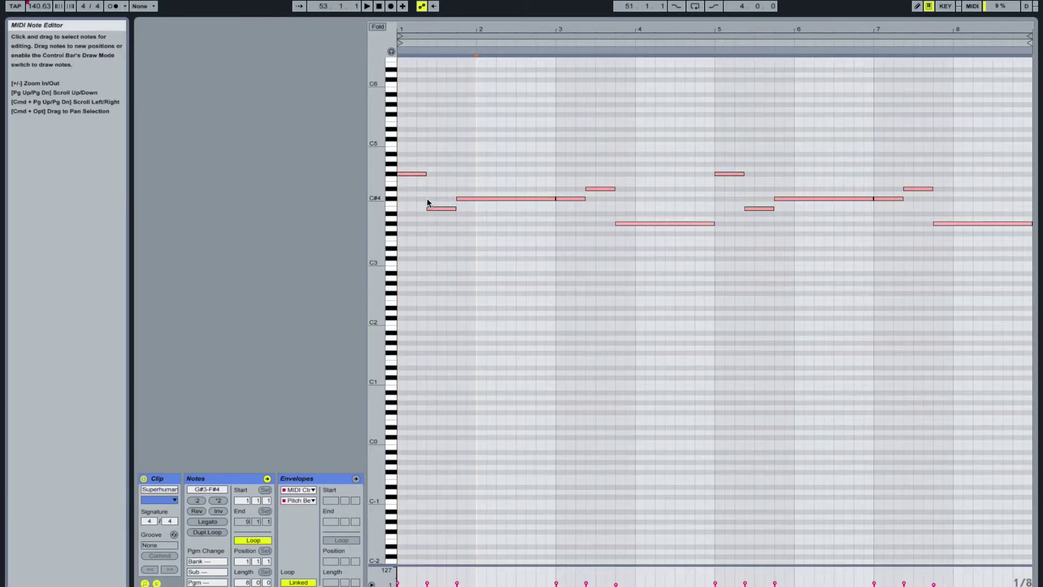
{"action": "key", "text": "shift+Tab"}
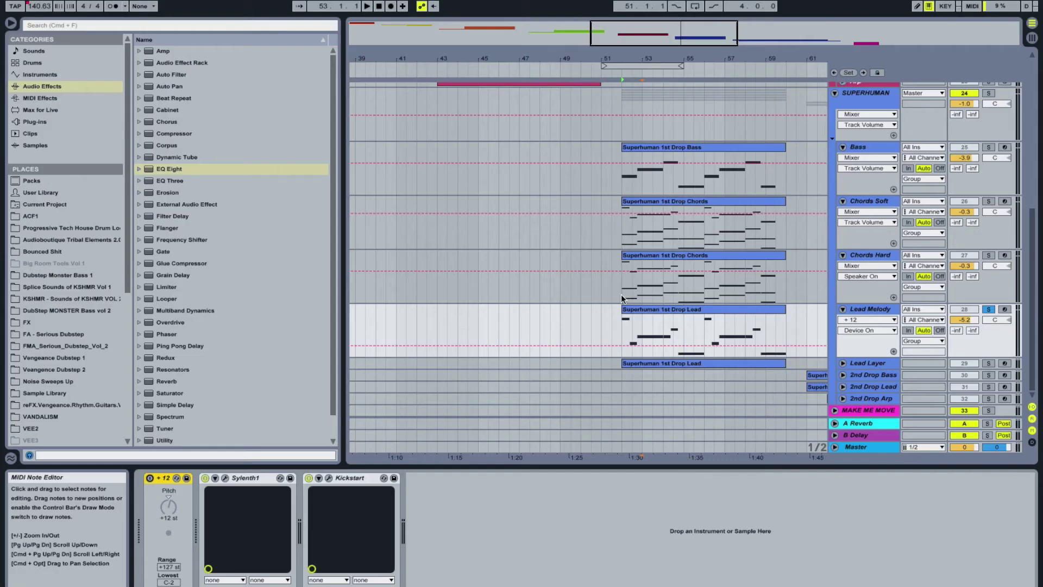
{"action": "left_click", "coordinate": [654, 255]}
{"action": "key", "text": "shift+Tab"}
{"action": "left_click", "coordinate": [646, 252]}
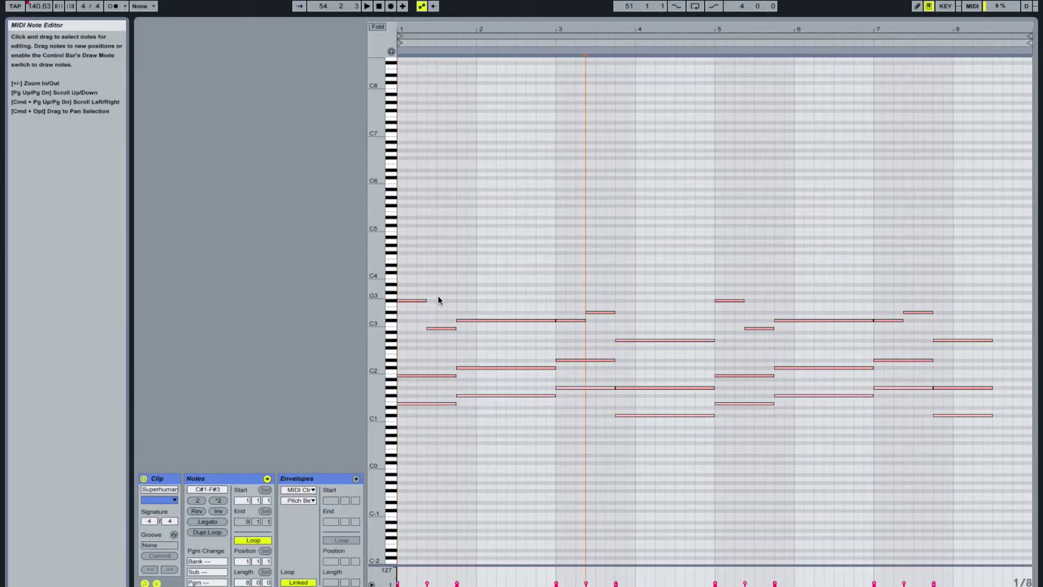
{"action": "key", "text": "shift+Tab"}
Step: Play the soloed Lead Melody clip from bar 52 with its MIDI notes open
{"action": "left_click", "coordinate": [682, 315]}
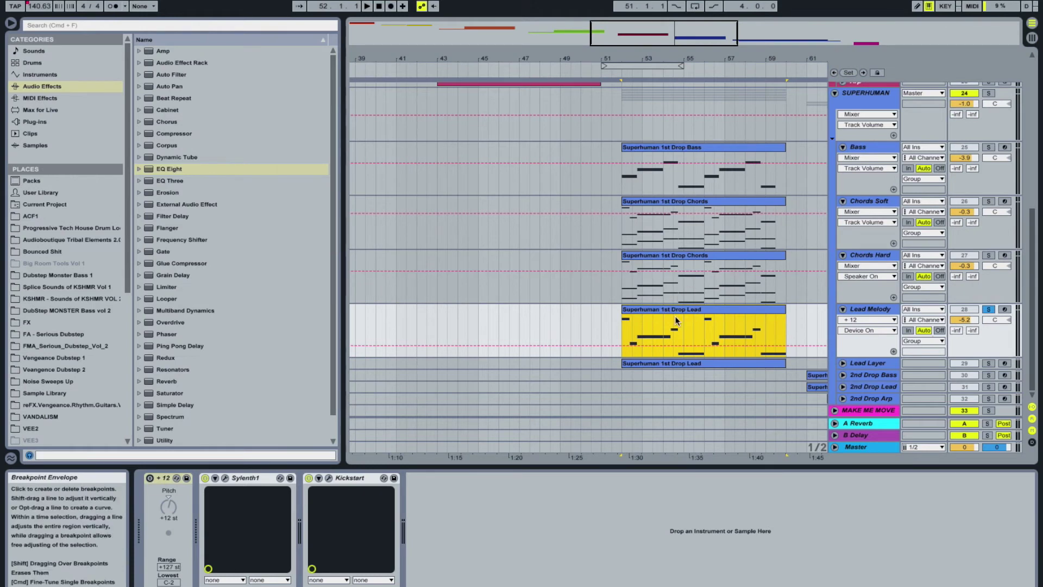
{"action": "key", "text": "space"}
{"action": "key", "text": "shift+Tab"}
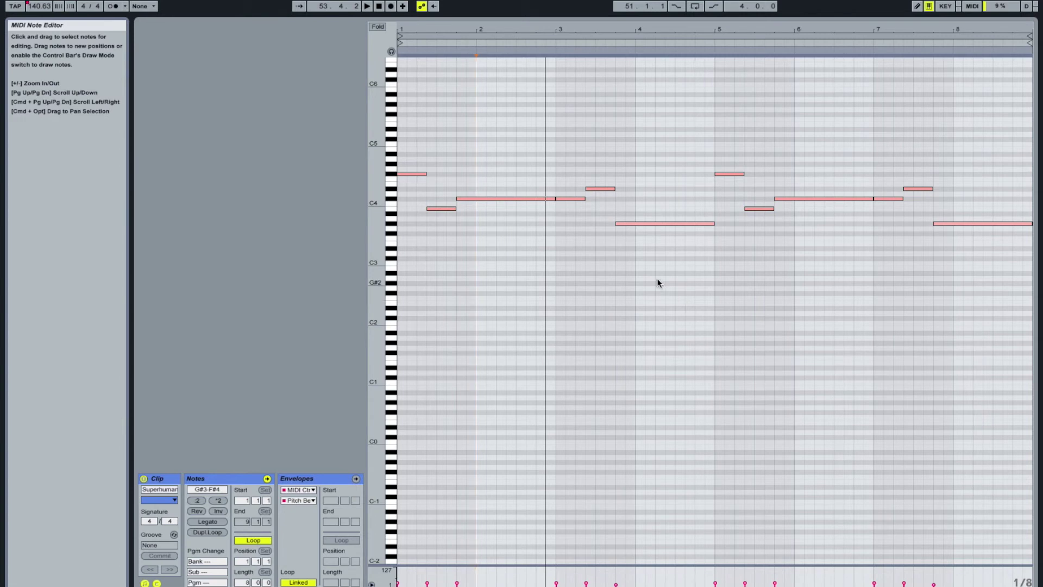
{"action": "key", "text": "space"}
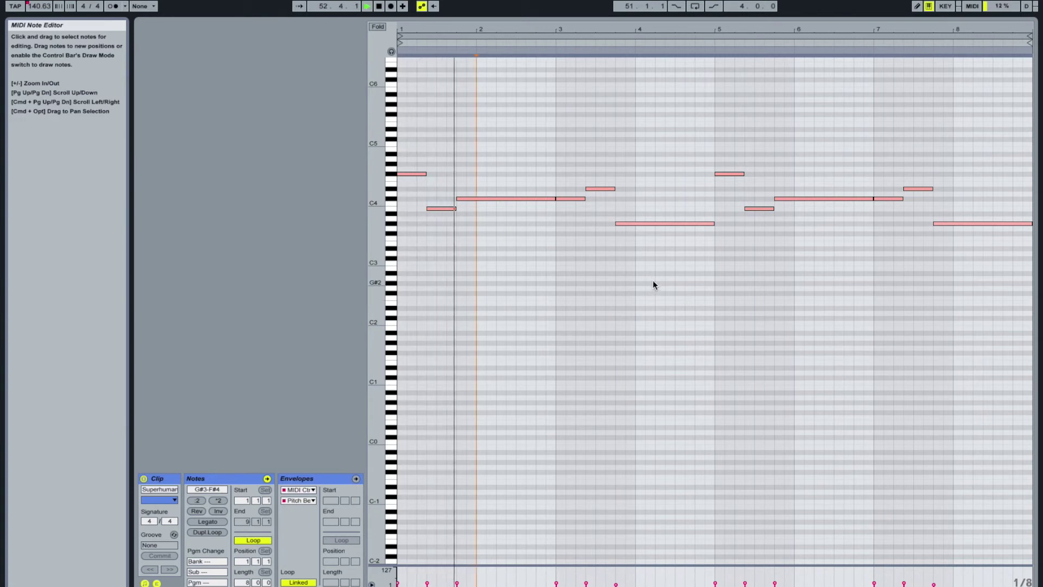
{"action": "key", "text": "space"}
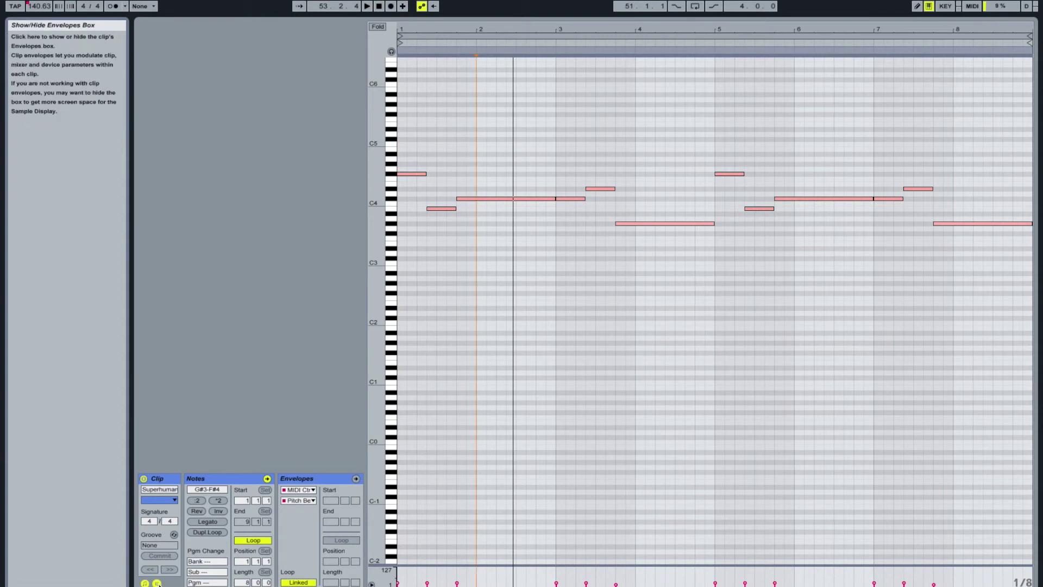
Step: Display the Lead Melody clip's Pitch Bend envelope and play the clip to hear the bend before bar 5
{"action": "left_click", "coordinate": [157, 583]}
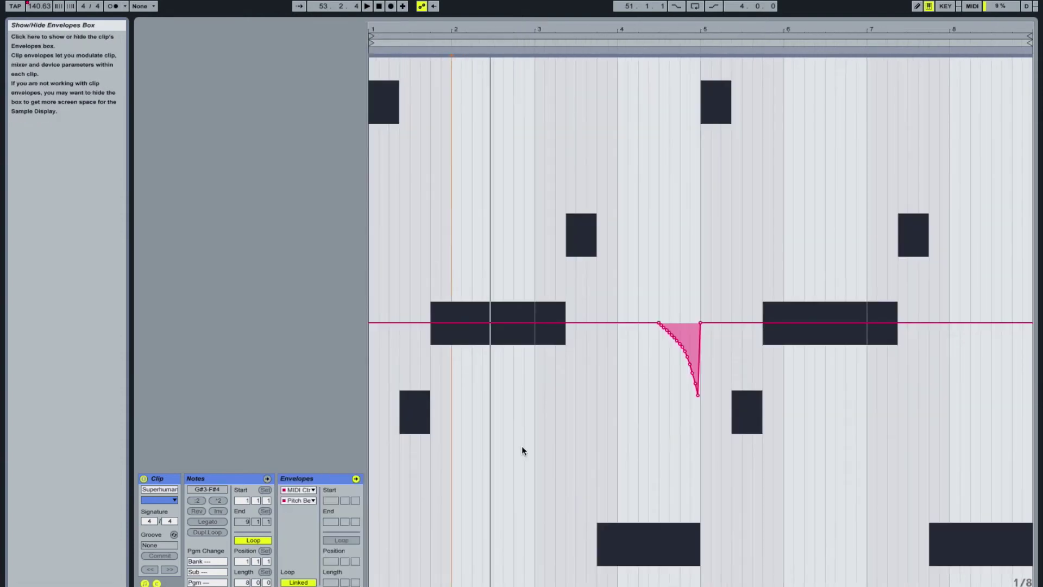
{"action": "left_click", "coordinate": [529, 50]}
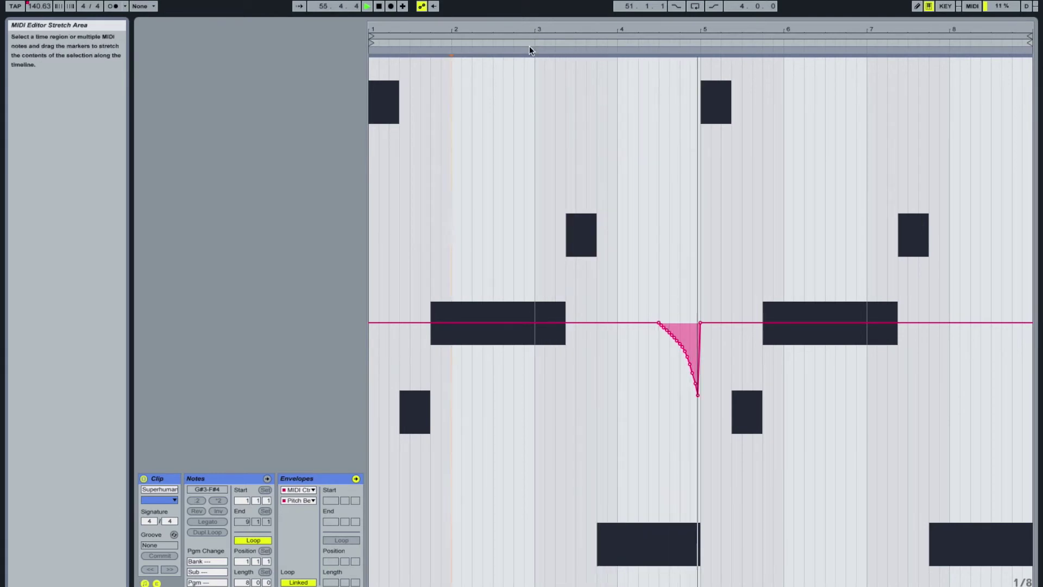
Step: Solo the Chords Hard track together with Lead Melody in the arrangement and play both through the first drop
{"action": "key", "text": "space"}
{"action": "key", "text": "shift+Tab"}
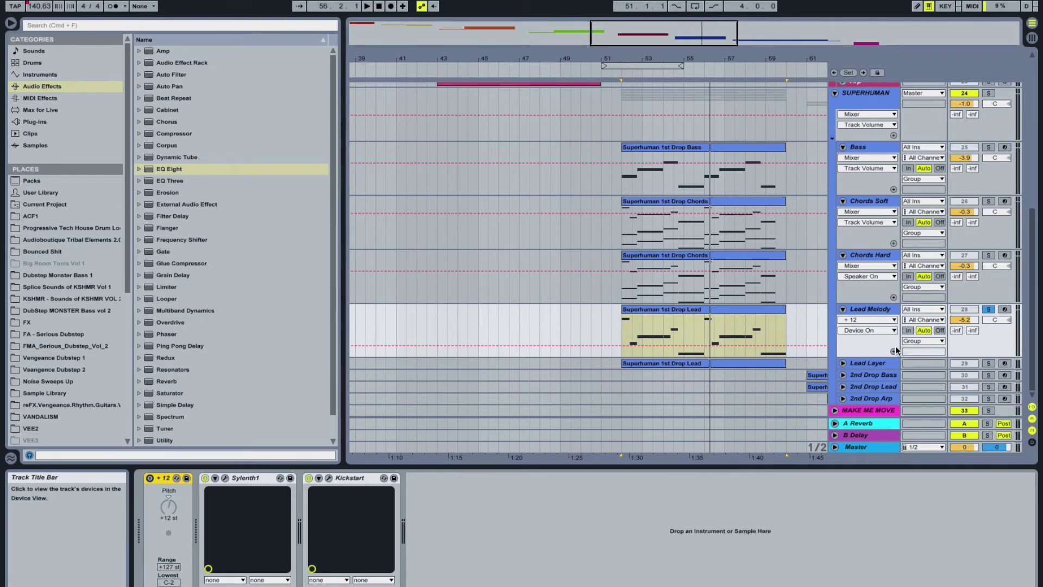
{"action": "left_click", "coordinate": [988, 255]}
{"action": "key", "text": "space"}
{"action": "left_click", "coordinate": [662, 296]}
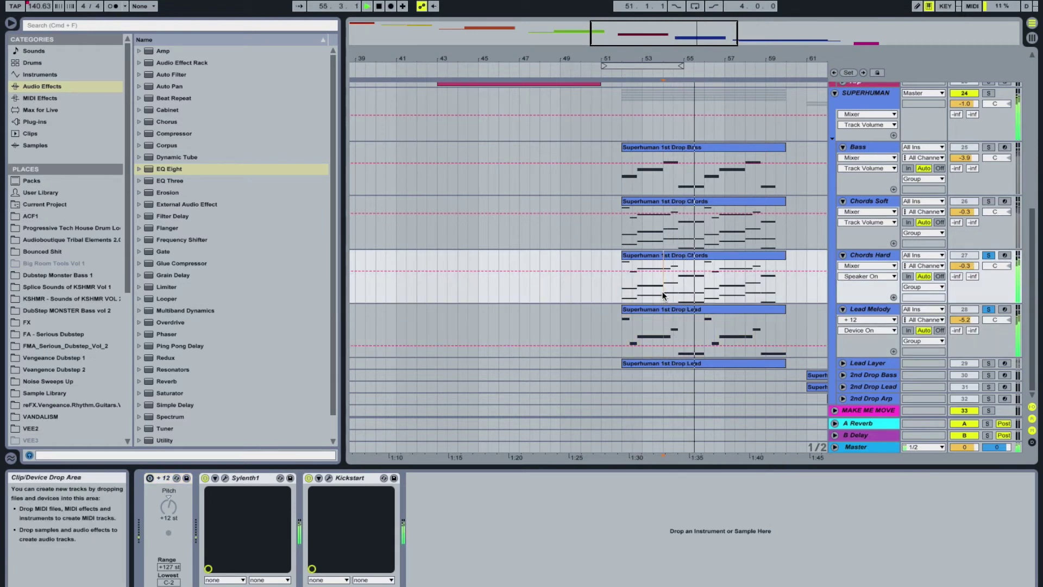
{"action": "key", "text": "space"}
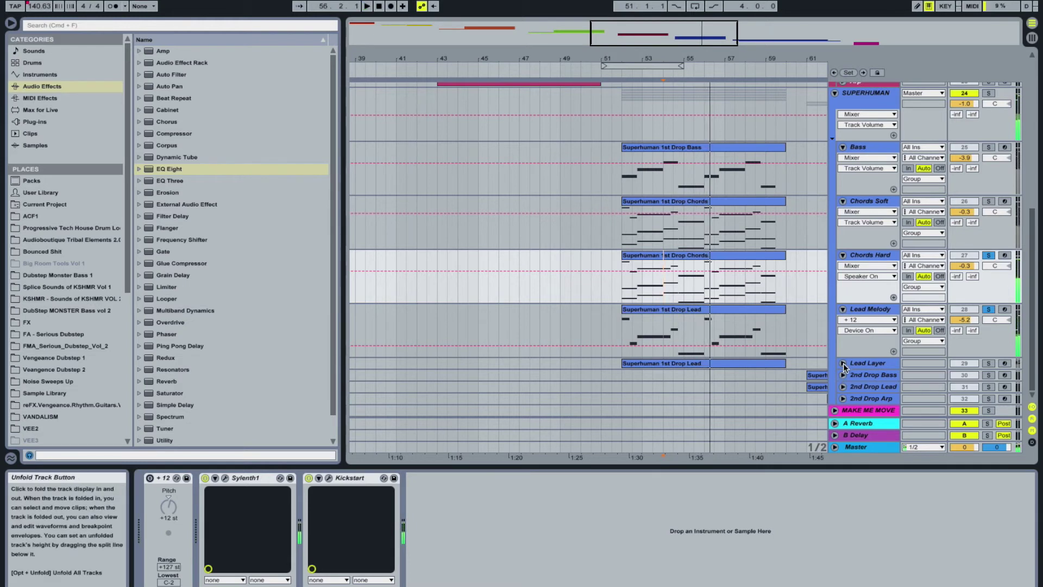
Step: Unfold and solo the Lead Layer track, and play its first-drop clip from bar 52
{"action": "left_click", "coordinate": [843, 363]}
{"action": "left_click", "coordinate": [664, 363]}
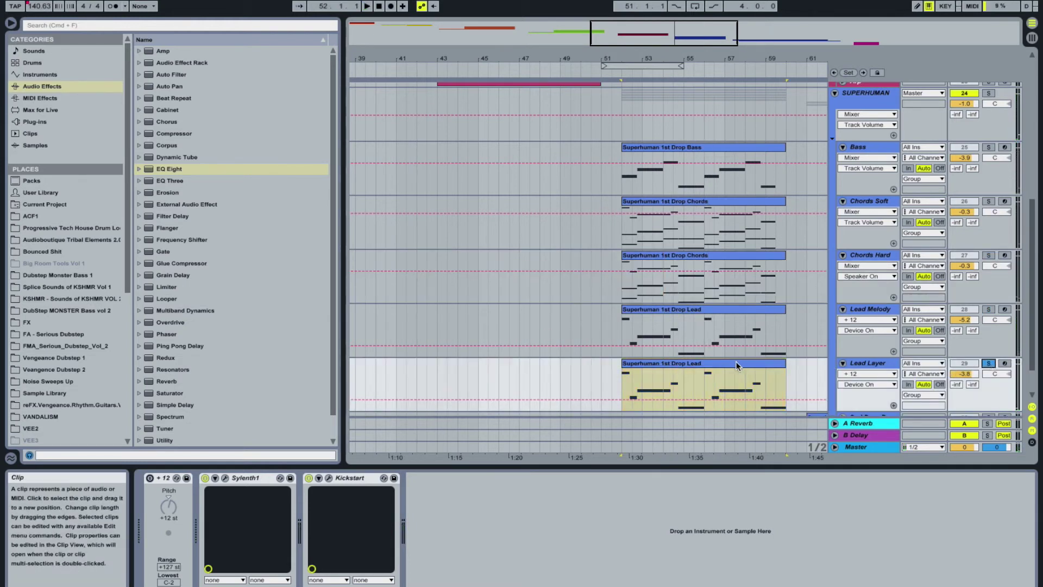
{"action": "key", "text": "space"}
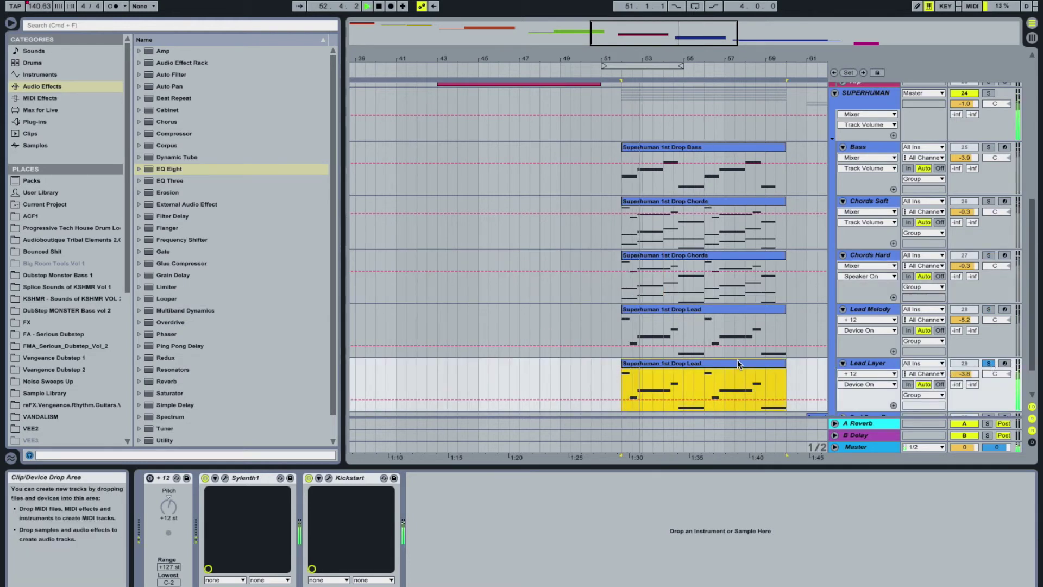
{"action": "key", "text": "space"}
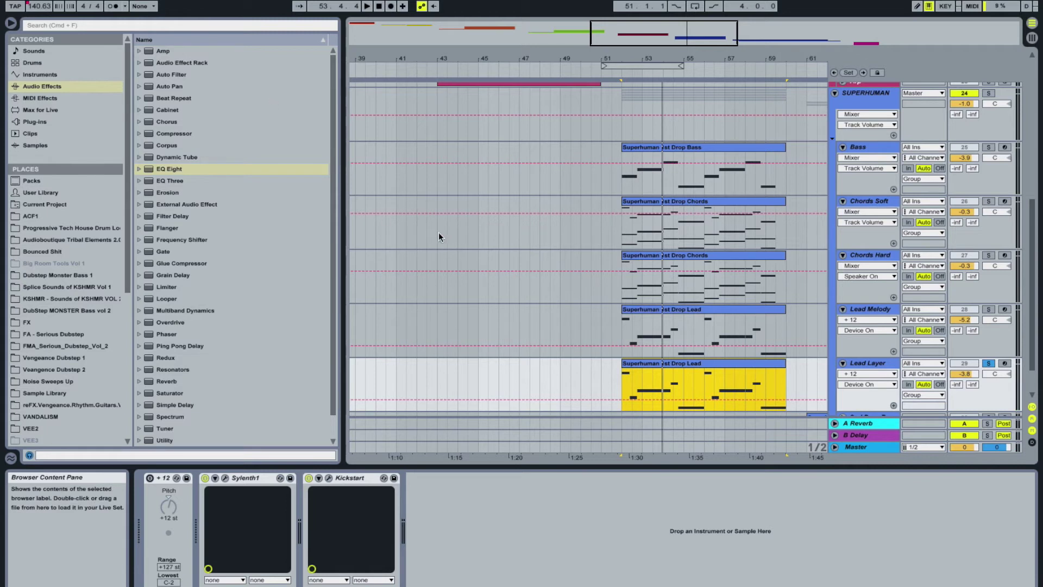
{"action": "left_click", "coordinate": [664, 379]}
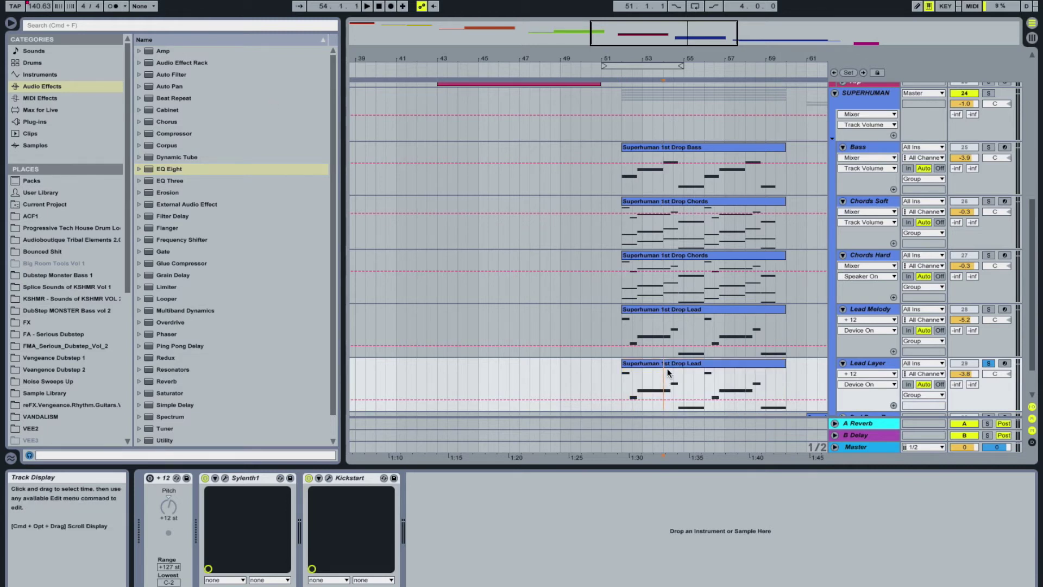
Step: Play the soloed Lead Melody from bar 52, adding the Lead Layer to the solo during playback
{"action": "left_click", "coordinate": [885, 309]}
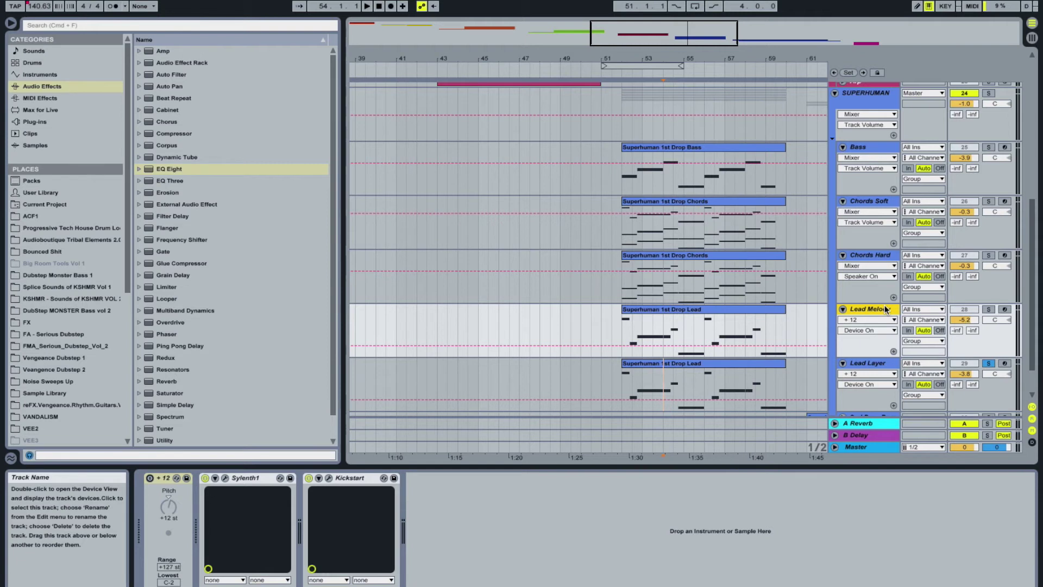
{"action": "left_click", "coordinate": [856, 363]}
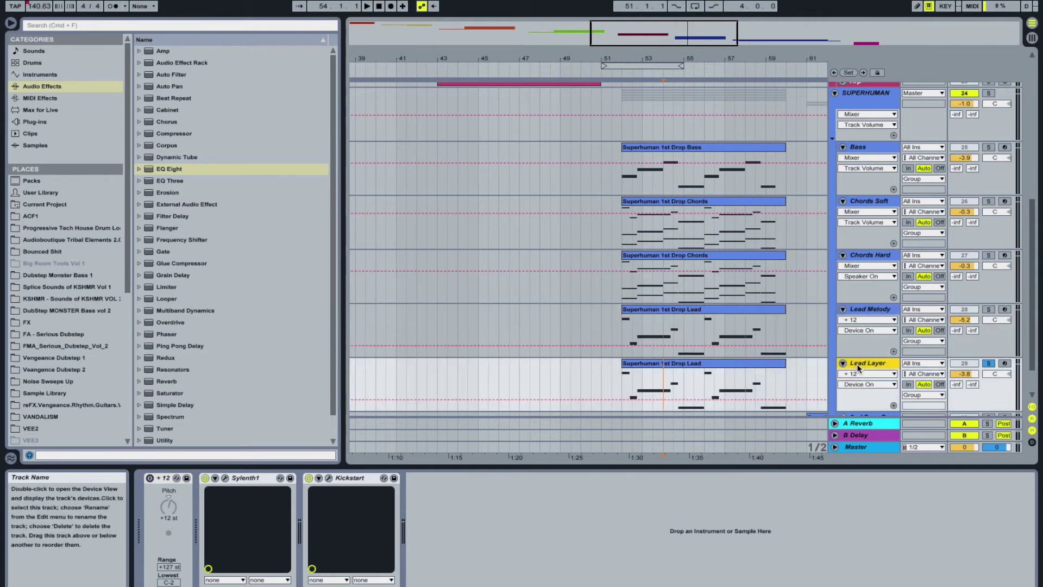
{"action": "left_click", "coordinate": [669, 363]}
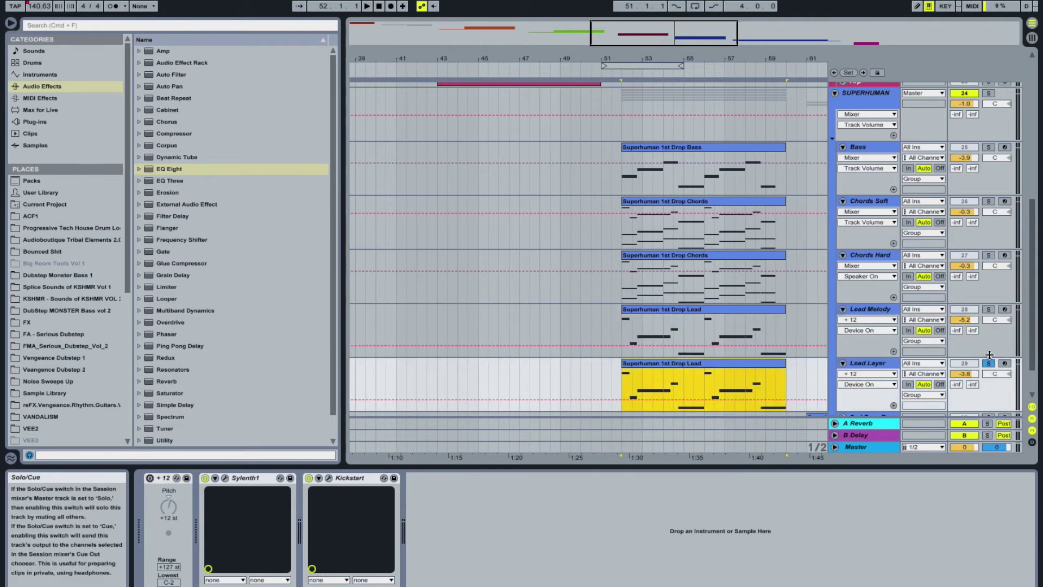
{"action": "left_click", "coordinate": [989, 309]}
{"action": "key", "text": "space"}
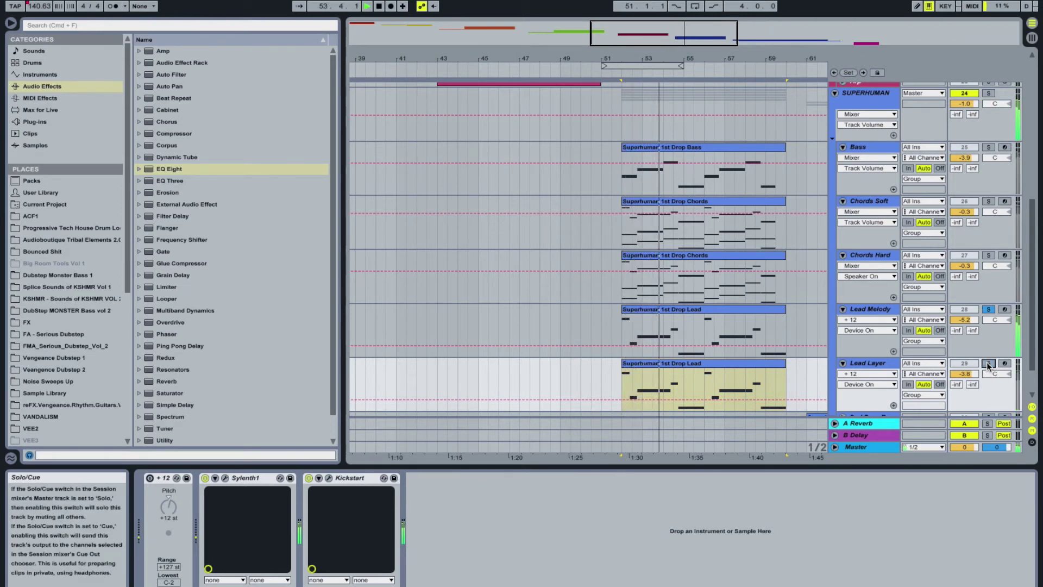
{"action": "left_click", "coordinate": [988, 364]}
Step: Compare the full first drop with the Lead Layer track muted and unmuted during playback
{"action": "left_click", "coordinate": [964, 363]}
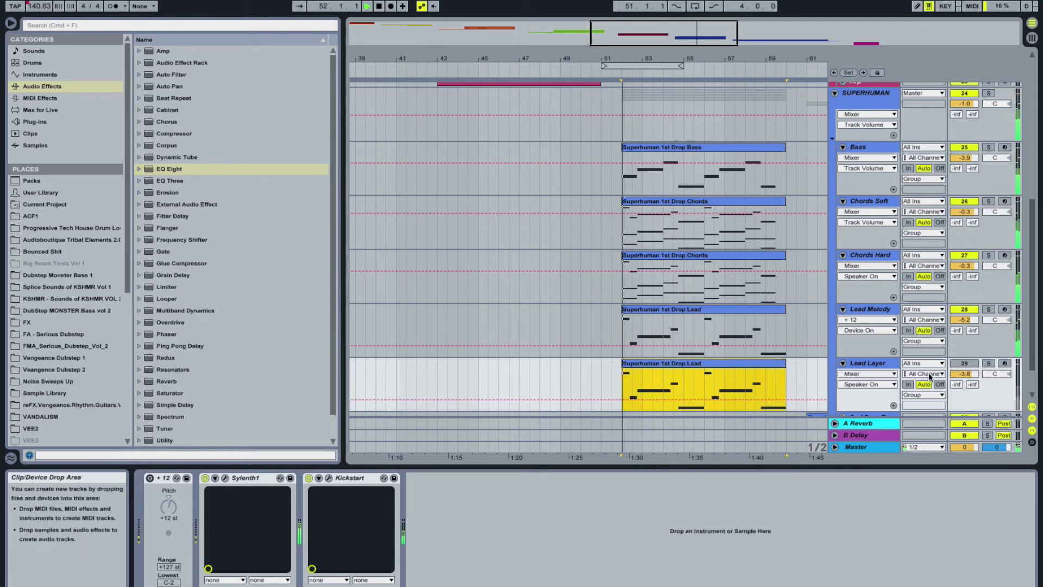
{"action": "left_click", "coordinate": [964, 364]}
{"action": "left_click", "coordinate": [964, 364]}
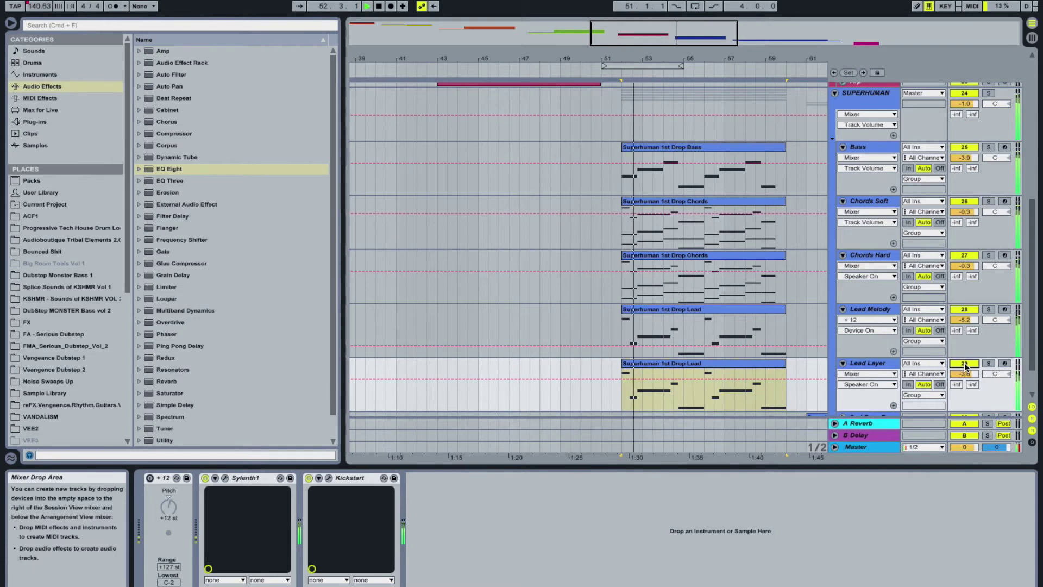
{"action": "left_click", "coordinate": [706, 363]}
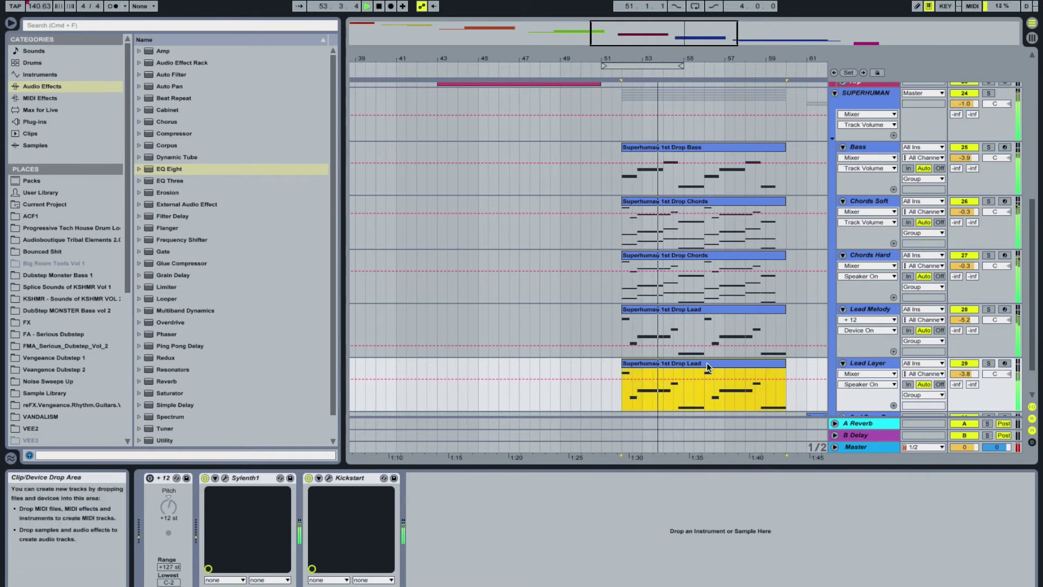
{"action": "left_click", "coordinate": [883, 363]}
{"action": "key", "text": "space"}
Step: Select the 2nd Drop Bass clip and play it soloed from bar 61
{"action": "scroll", "coordinate": [774, 355], "scroll_direction": "down", "scroll_amount": 3}
{"action": "left_click", "coordinate": [774, 355]}
{"action": "scroll", "coordinate": [706, 369], "scroll_direction": "right", "scroll_amount": 3}
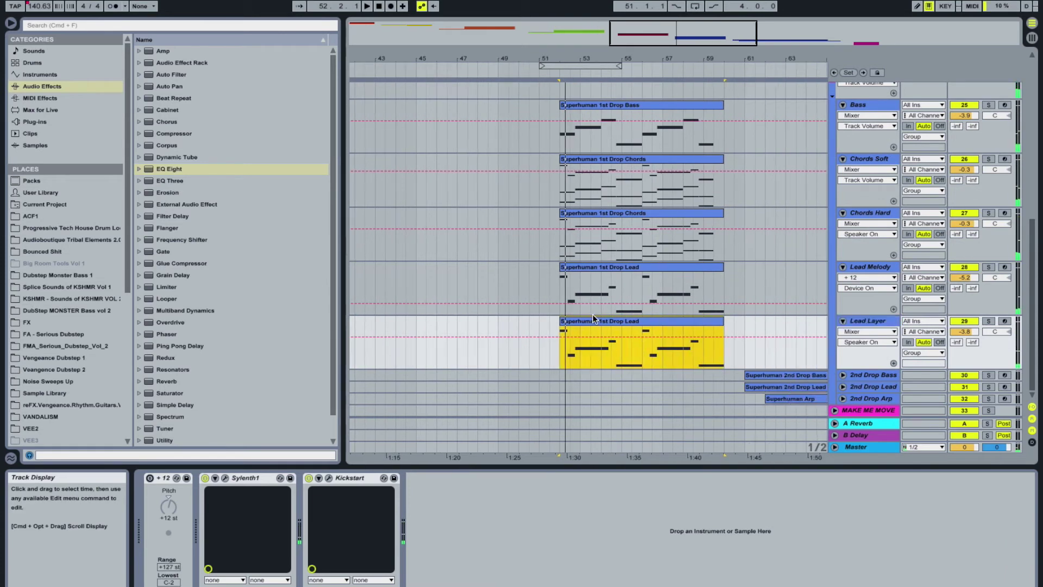
{"action": "scroll", "coordinate": [598, 324], "scroll_direction": "up", "scroll_amount": 2}
{"action": "scroll", "coordinate": [598, 313], "scroll_direction": "right", "scroll_amount": 6}
{"action": "scroll", "coordinate": [671, 370], "scroll_direction": "down", "scroll_amount": 2}
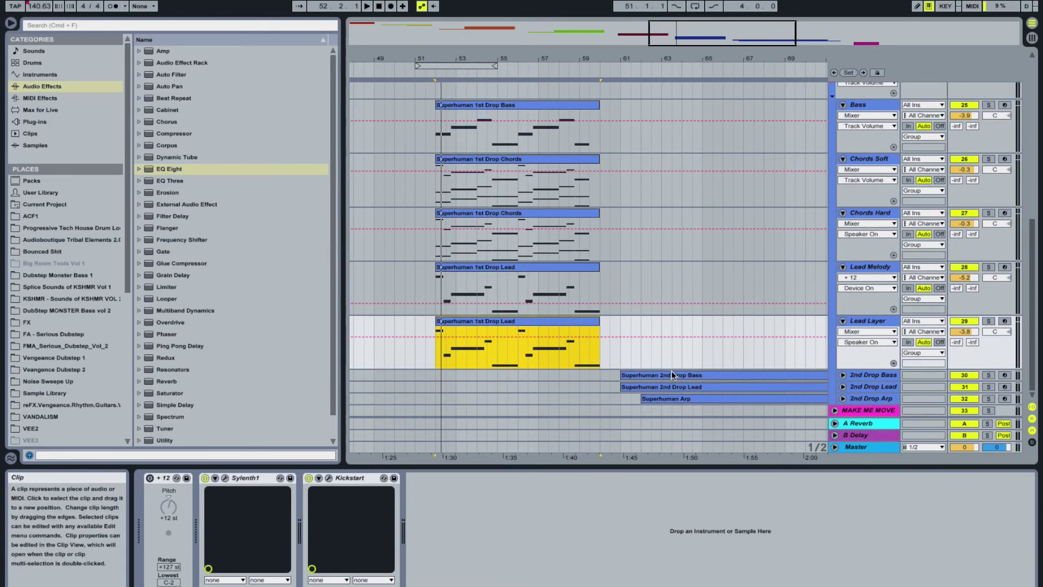
{"action": "left_click", "coordinate": [652, 376]}
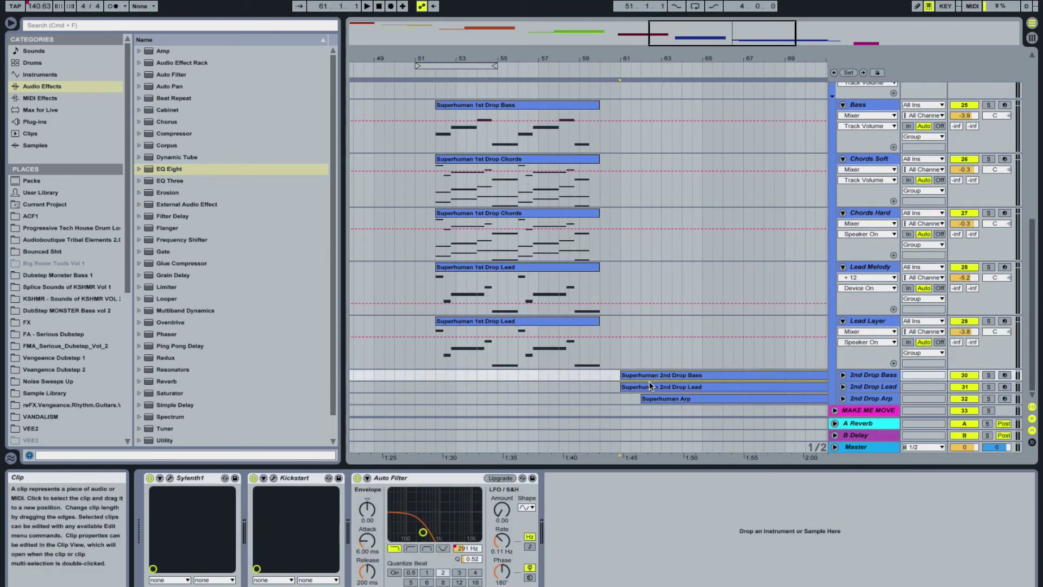
{"action": "key", "text": "space"}
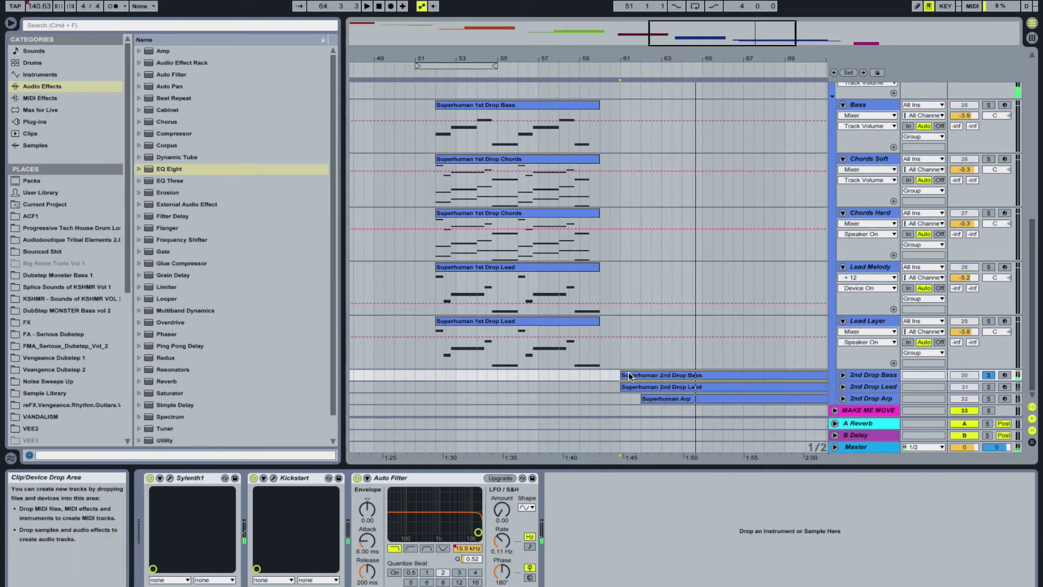
Step: Examine the 2nd Drop Bass clip's MIDI notes while playing the clip
{"action": "double_click", "coordinate": [629, 376]}
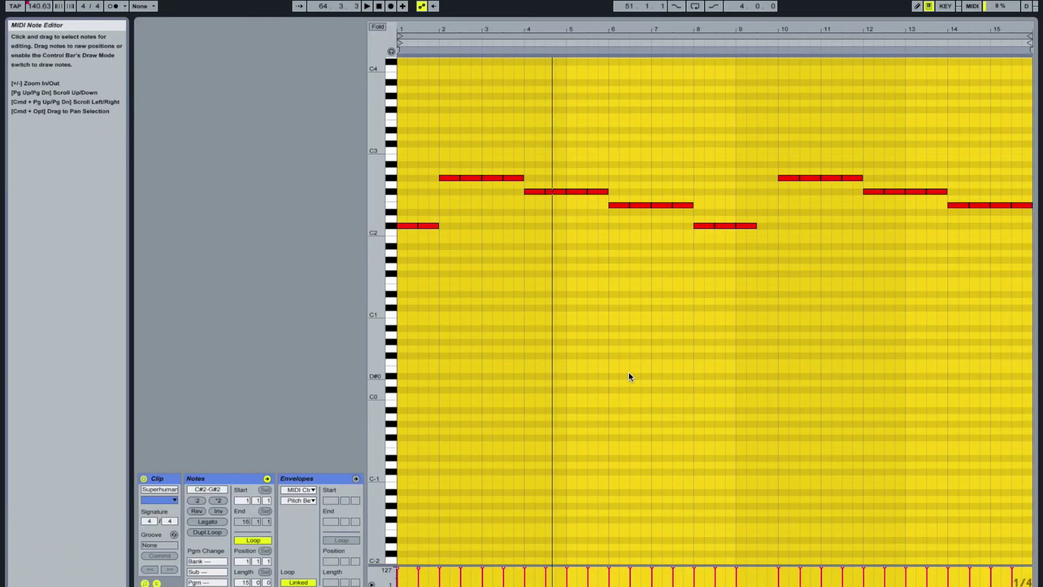
{"action": "left_click", "coordinate": [491, 367]}
{"action": "key", "text": "space"}
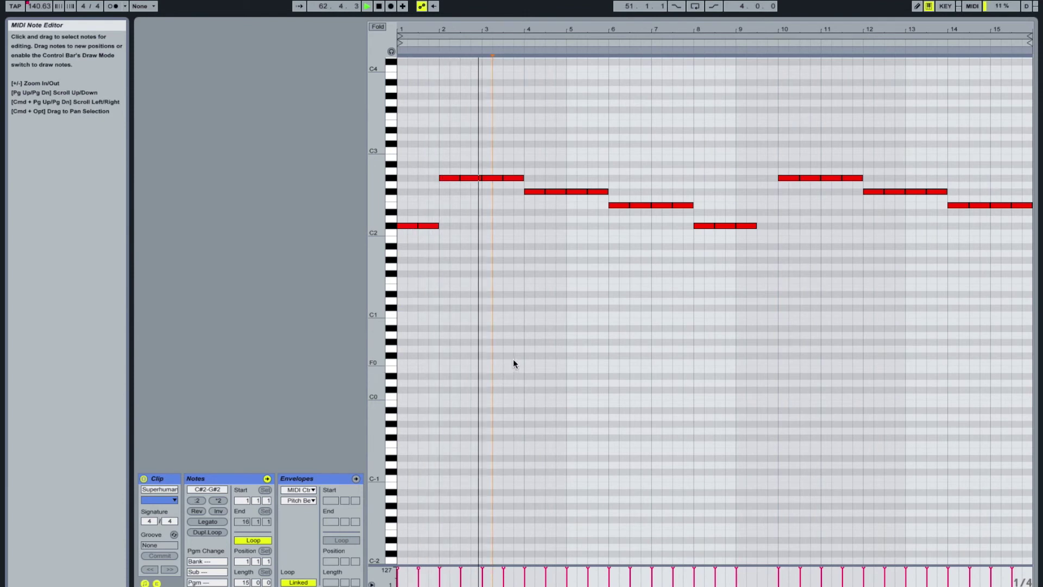
{"action": "key", "text": "shift+Tab"}
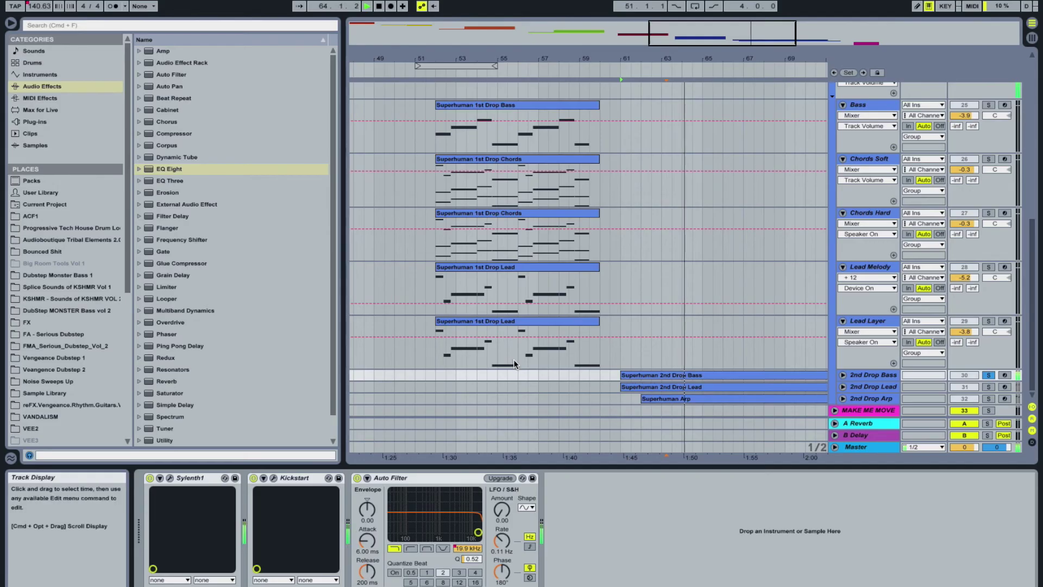
{"action": "key", "text": "shift+Tab"}
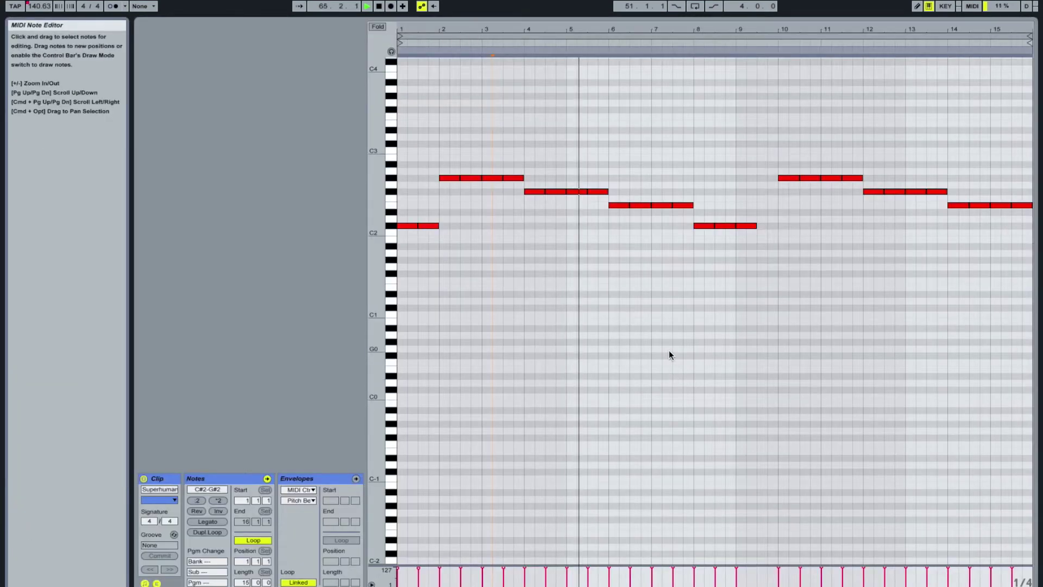
{"action": "key", "text": "shift+Tab"}
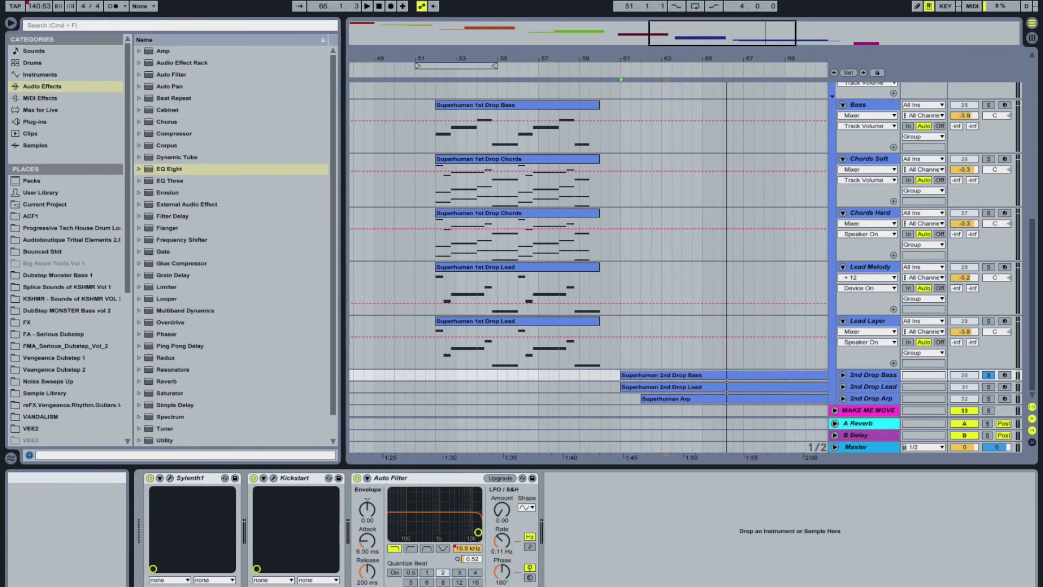
Step: Unfold and solo the 2nd Drop Lead, play it from bar 61.3, and add the 2nd Drop Bass to the solo
{"action": "left_click", "coordinate": [988, 386]}
{"action": "left_click", "coordinate": [843, 386]}
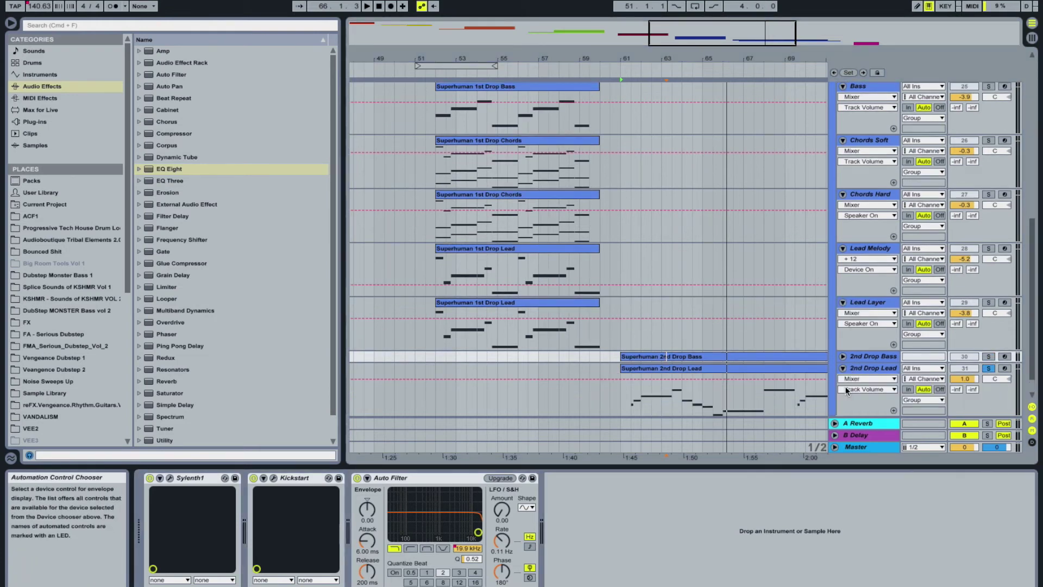
{"action": "left_click", "coordinate": [633, 406]}
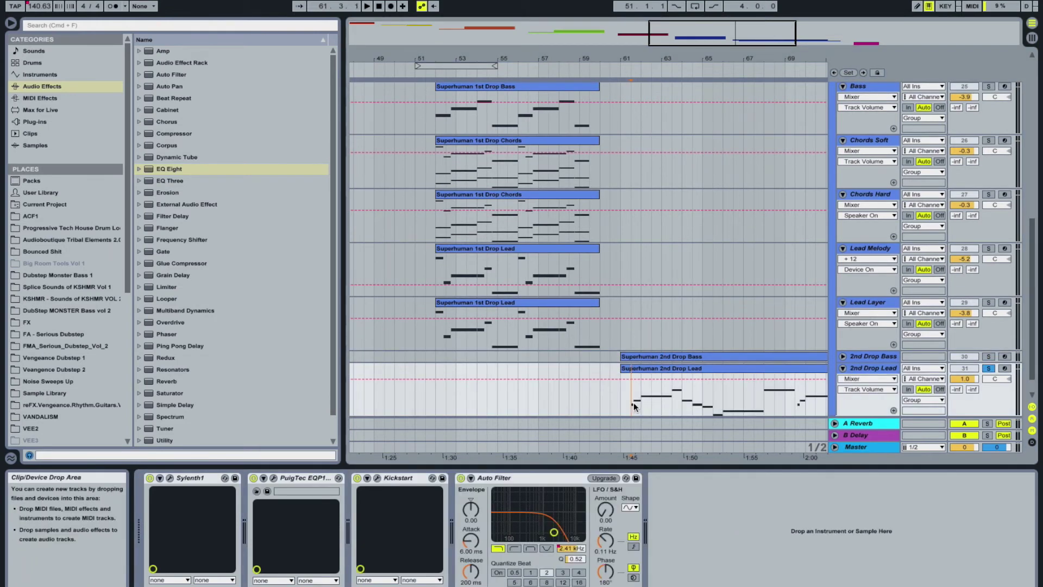
{"action": "key", "text": "space"}
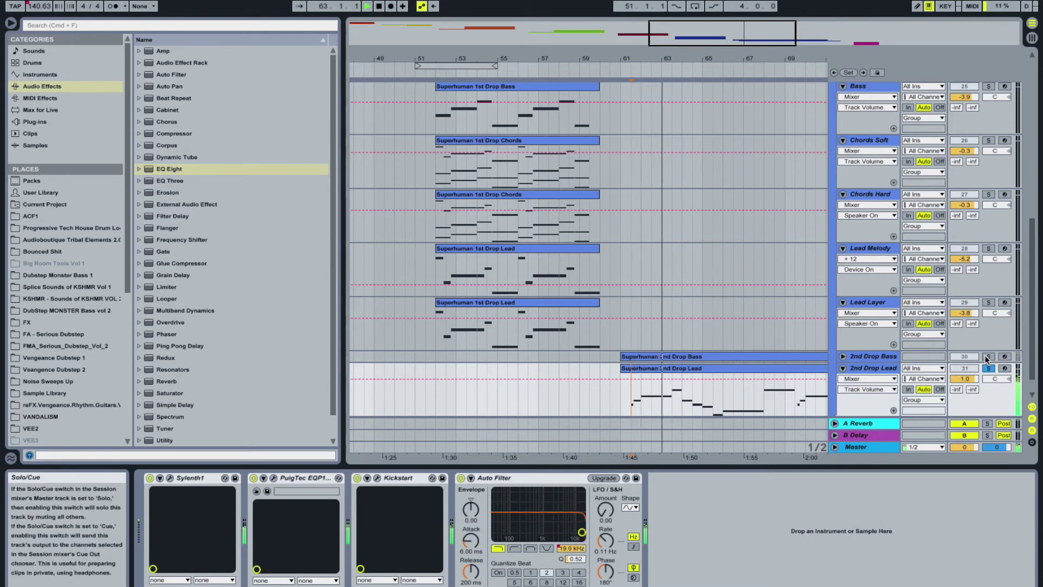
{"action": "left_click", "coordinate": [986, 356]}
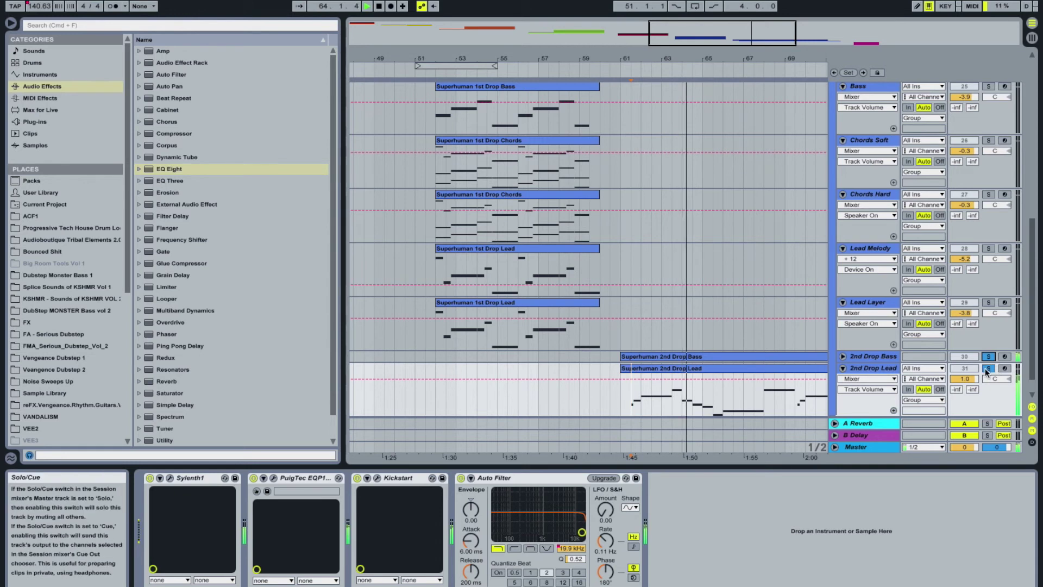
Step: Unfold the 2nd Drop Arp track and play it soloed with the Superhuman Arp clip's MIDI notes enlarged
{"action": "scroll", "coordinate": [586, 390], "scroll_direction": "down", "scroll_amount": 2}
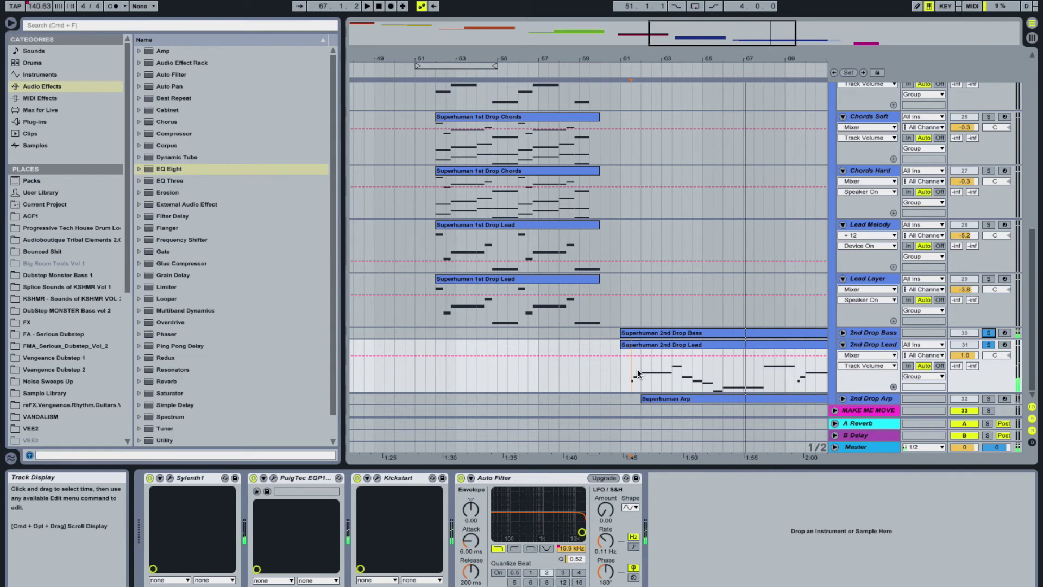
{"action": "left_click", "coordinate": [842, 398]}
{"action": "double_click", "coordinate": [666, 370]}
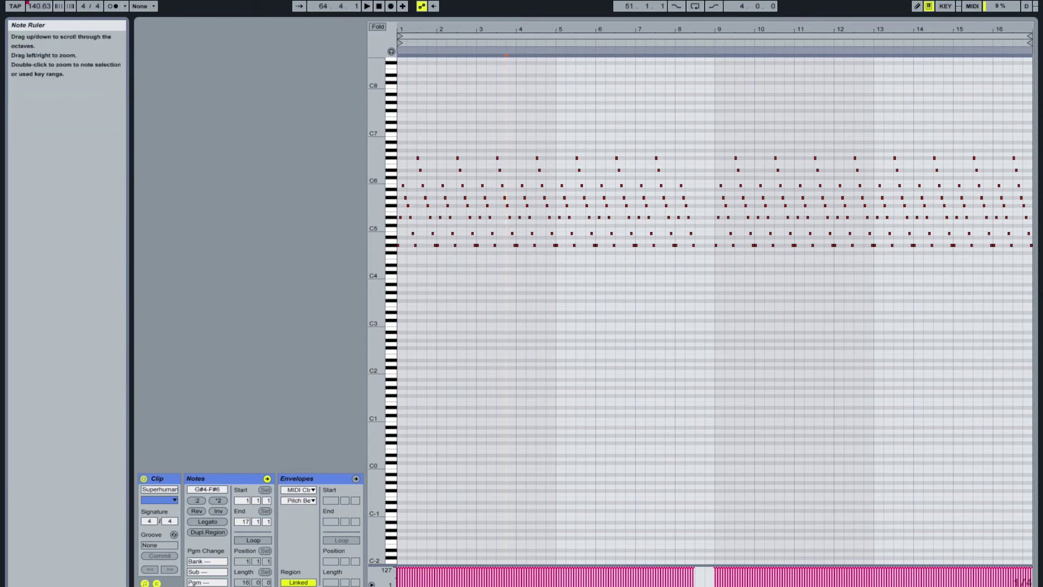
{"action": "left_click_drag", "start_coordinate": [415, 26], "coordinate": [505, 102]}
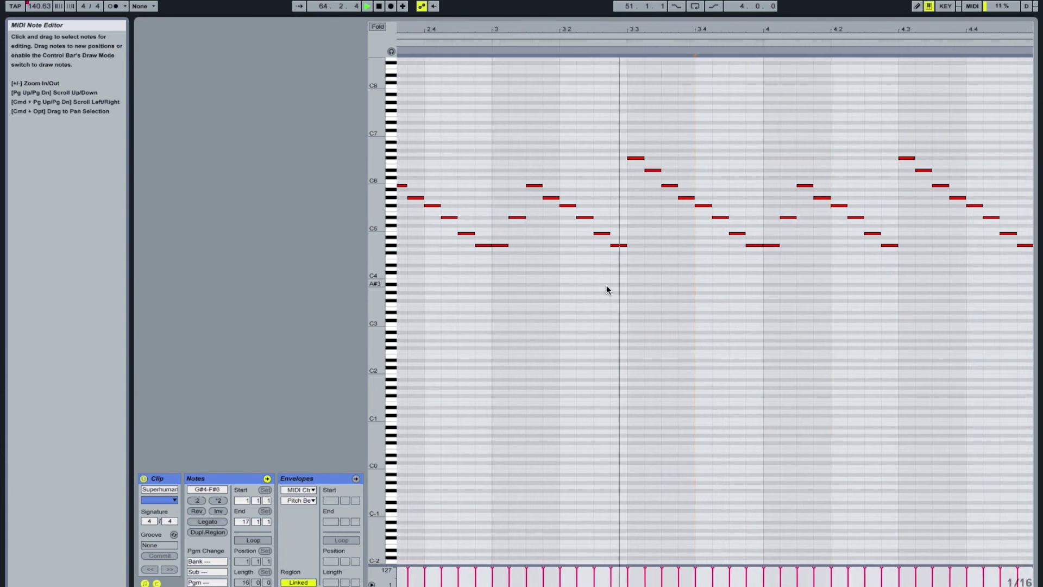
{"action": "left_click_drag", "start_coordinate": [550, 24], "coordinate": [550, 11]}
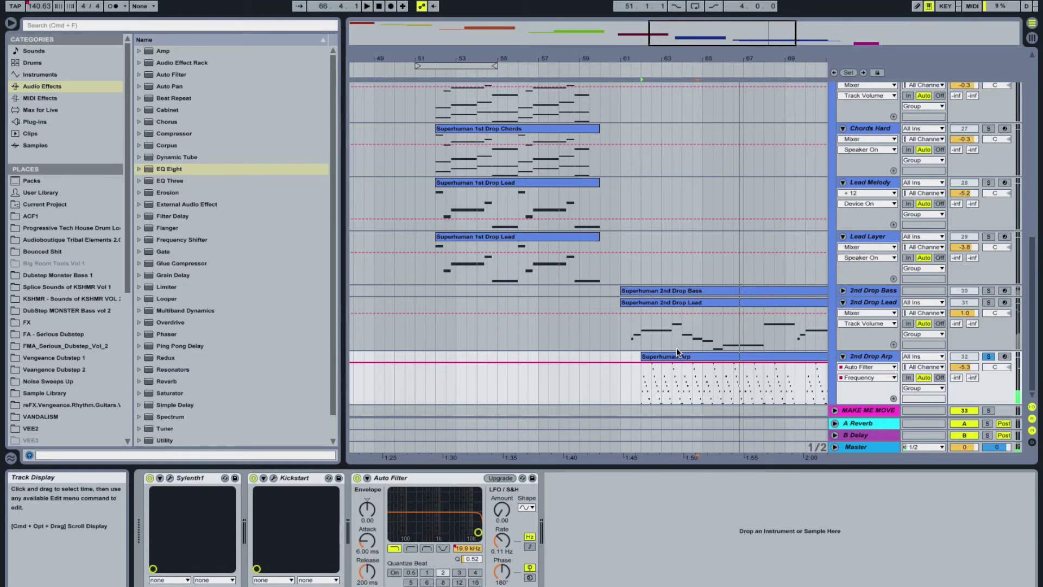
Step: Play the 2nd Drop Arp from bar 62 together with the soloed 2nd Drop Lead and 2nd Drop Bass
{"action": "left_click", "coordinate": [678, 356]}
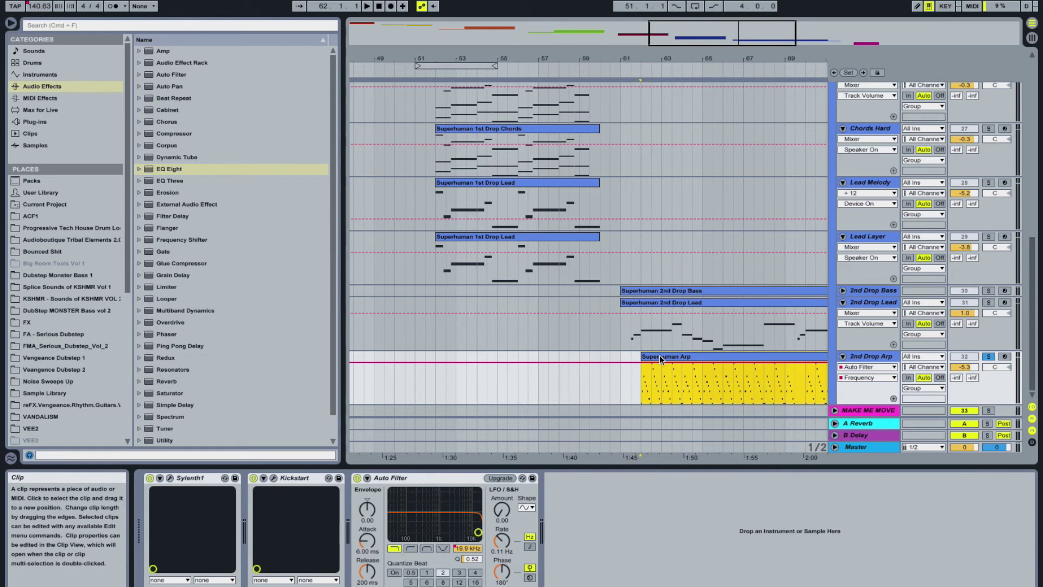
{"action": "left_click", "coordinate": [988, 302]}
{"action": "left_click", "coordinate": [988, 291]}
{"action": "key", "text": "space"}
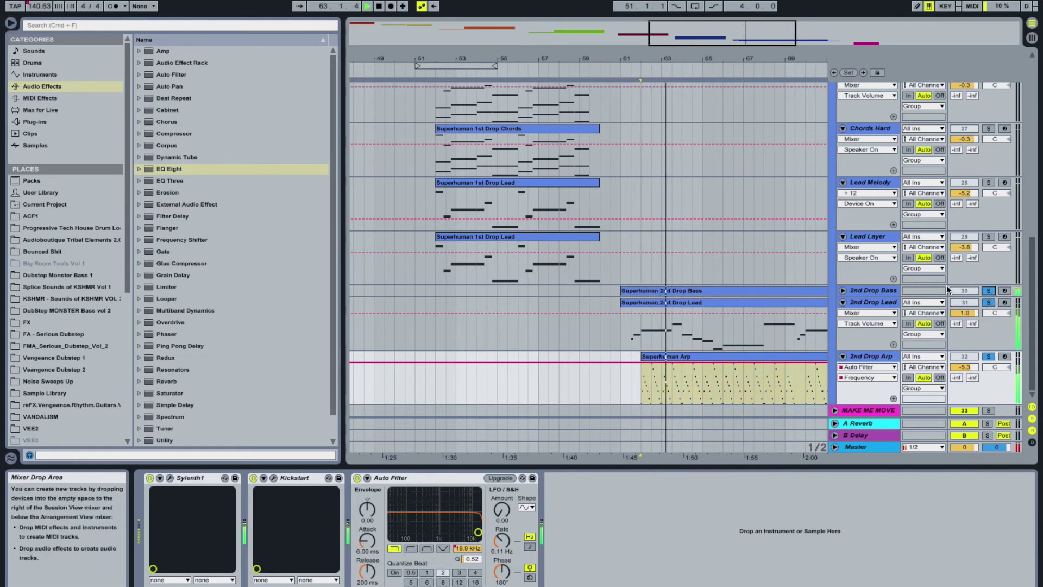
Step: Examine the repeating note pattern in the first bars of the Superhuman Arp clip's MIDI notes
{"action": "double_click", "coordinate": [682, 357]}
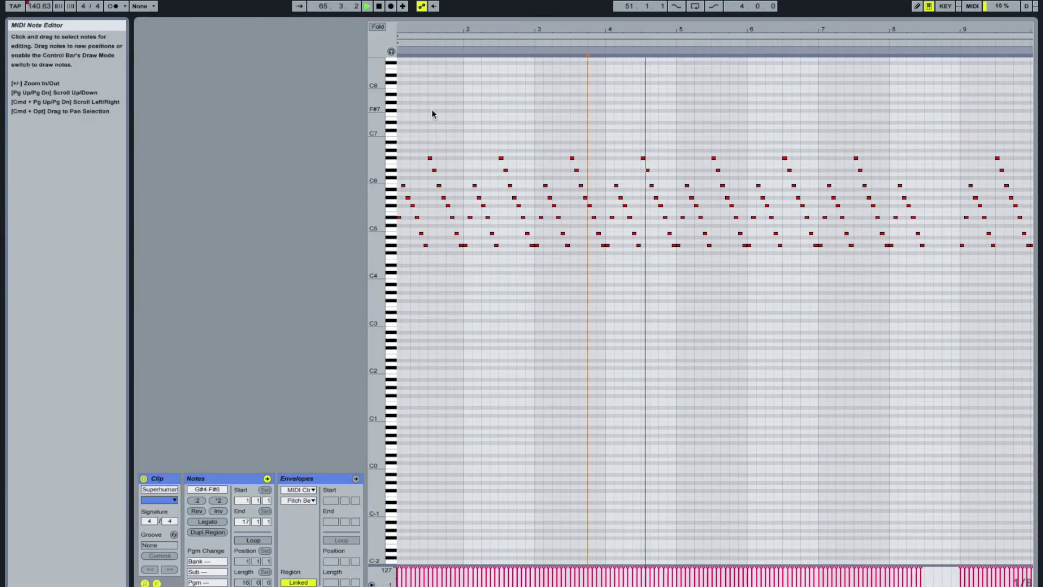
{"action": "key", "text": "plus"}
{"action": "key", "text": "plus"}
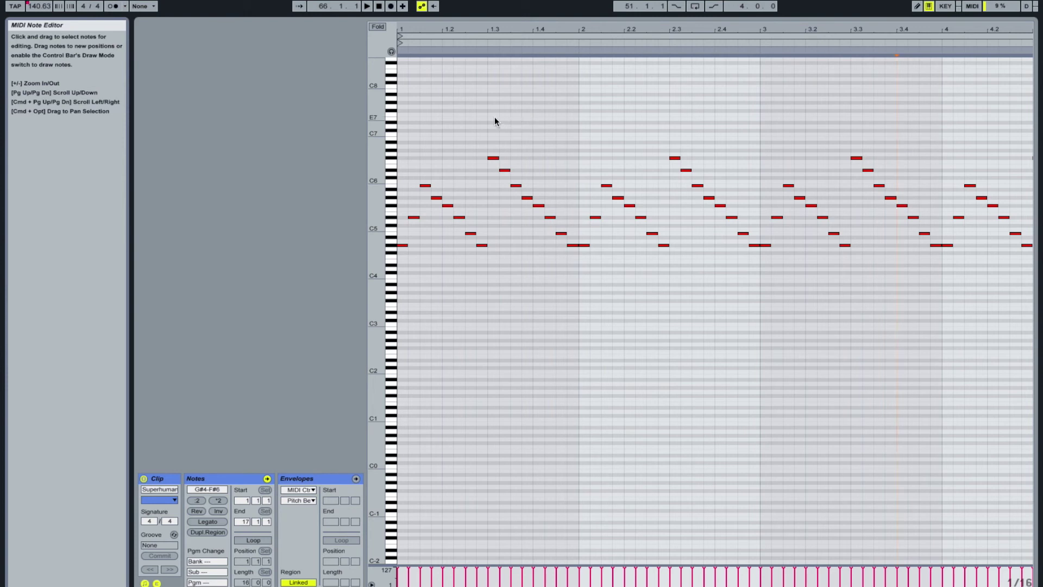
Step: Delete every Superhuman Arp note after the first eight, duplicate the remaining eight-note run four times along the clip, and play it
{"action": "left_click_drag", "start_coordinate": [491, 113], "coordinate": [1027, 261]}
{"action": "key", "text": "Delete"}
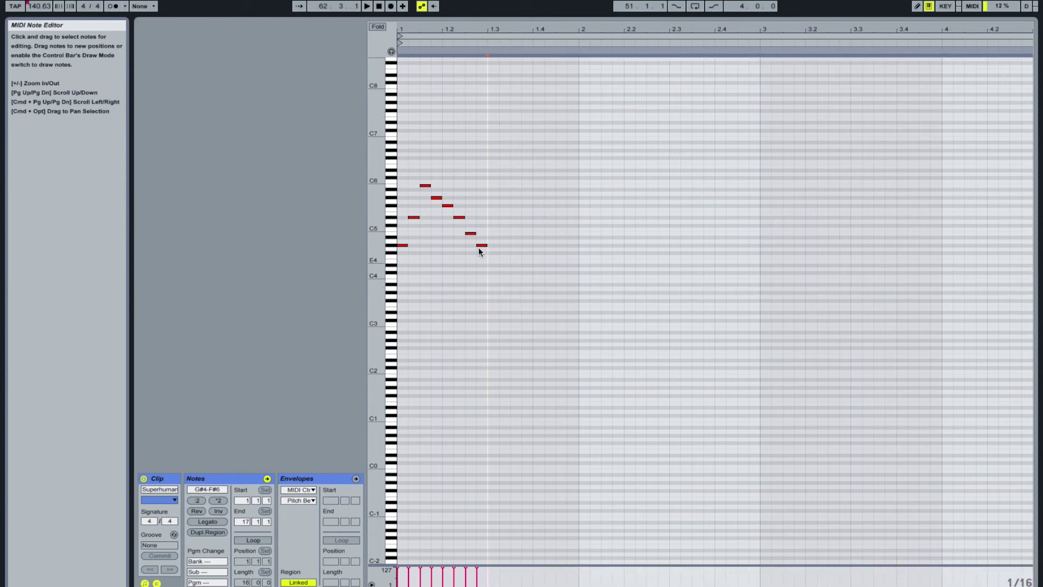
{"action": "key", "text": "super+d"}
{"action": "key", "text": "super+d"}
{"action": "key", "text": "super+d"}
{"action": "key", "text": "super+d"}
{"action": "key", "text": "space"}
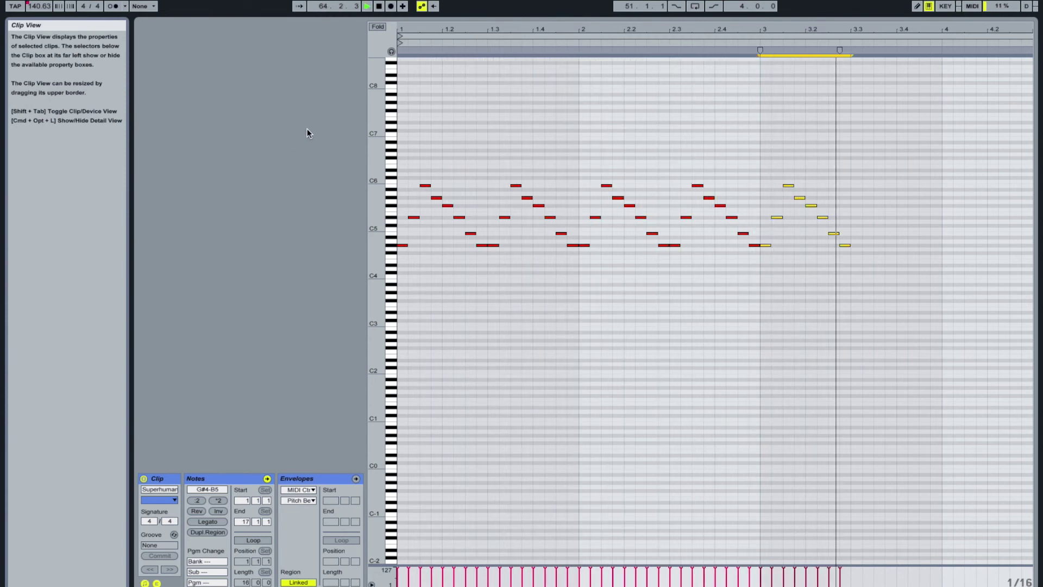
Step: Undo the note duplications and the deletion in the Superhuman Arp clip, and play the arp again
{"action": "key", "text": "super+z"}
{"action": "key", "text": "super+z"}
{"action": "key", "text": "super+z"}
{"action": "key", "text": "super+z"}
{"action": "key", "text": "super+z"}
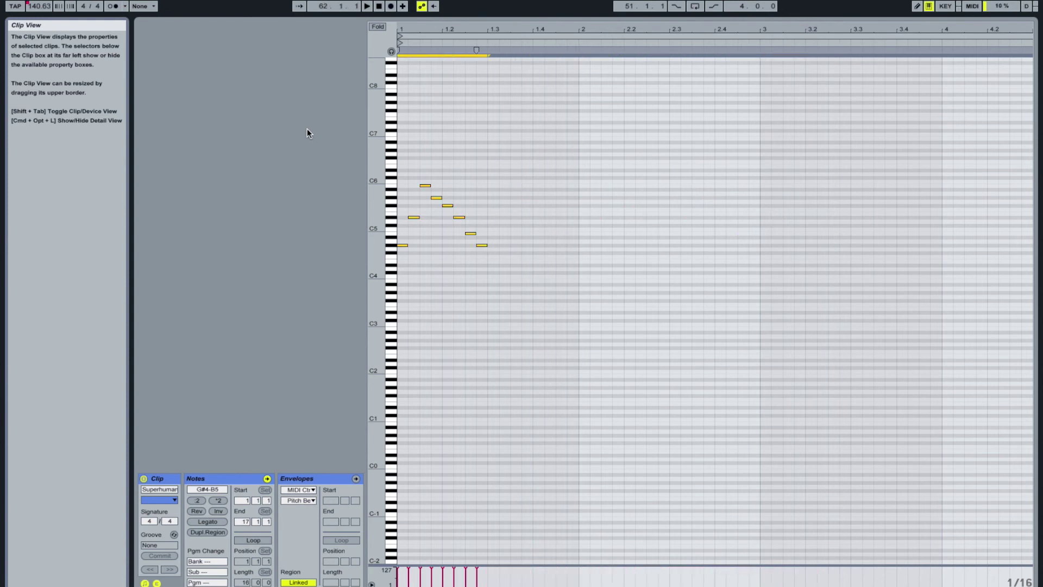
{"action": "key", "text": "space"}
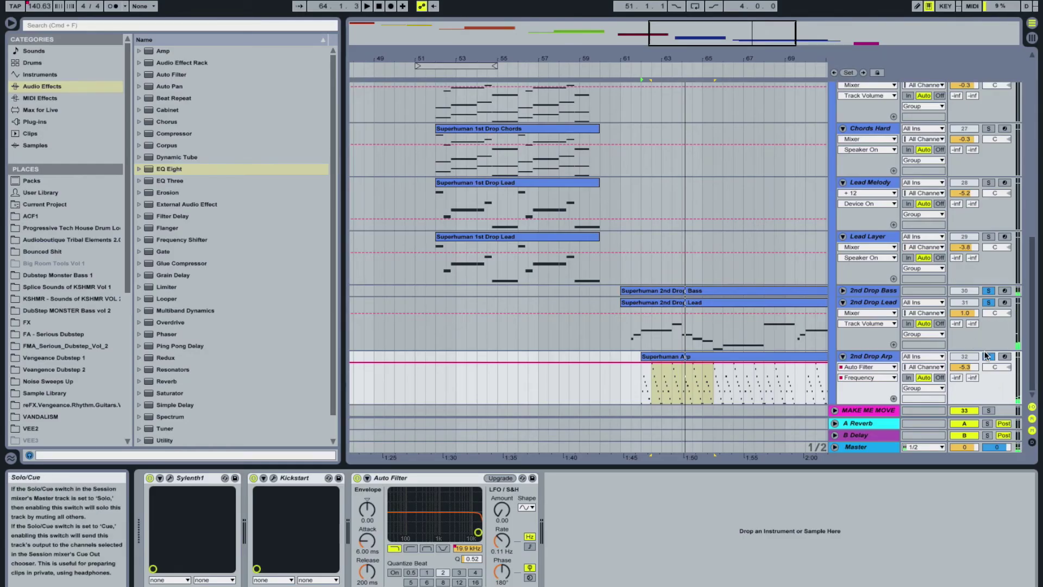
Step: Examine the MIDI notes of the Superhuman 2nd Drop Lead clip
{"action": "scroll", "coordinate": [644, 318], "scroll_direction": "right", "scroll_amount": 5}
{"action": "left_click", "coordinate": [617, 303]}
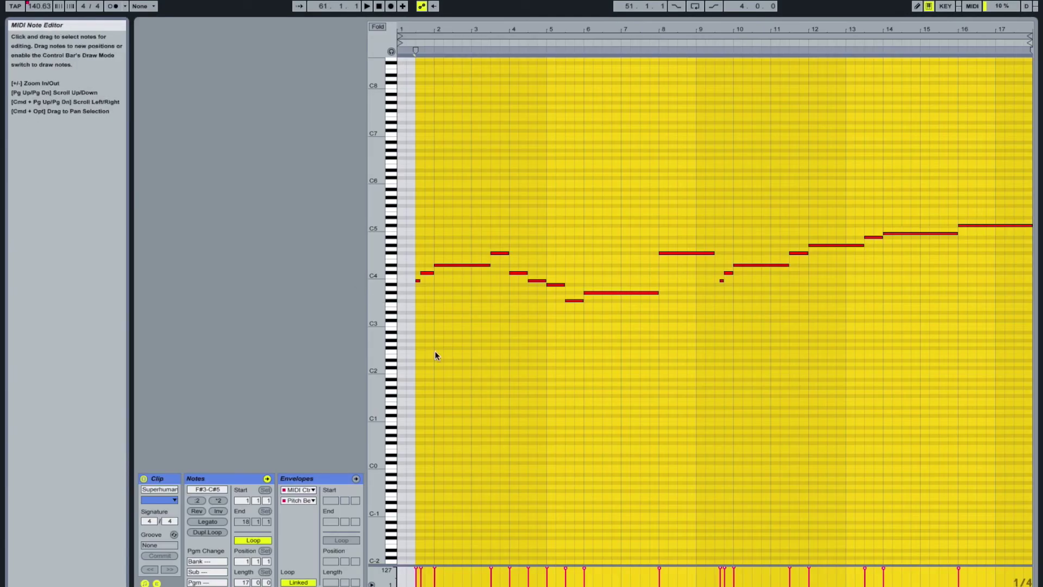
{"action": "left_click", "coordinate": [460, 363]}
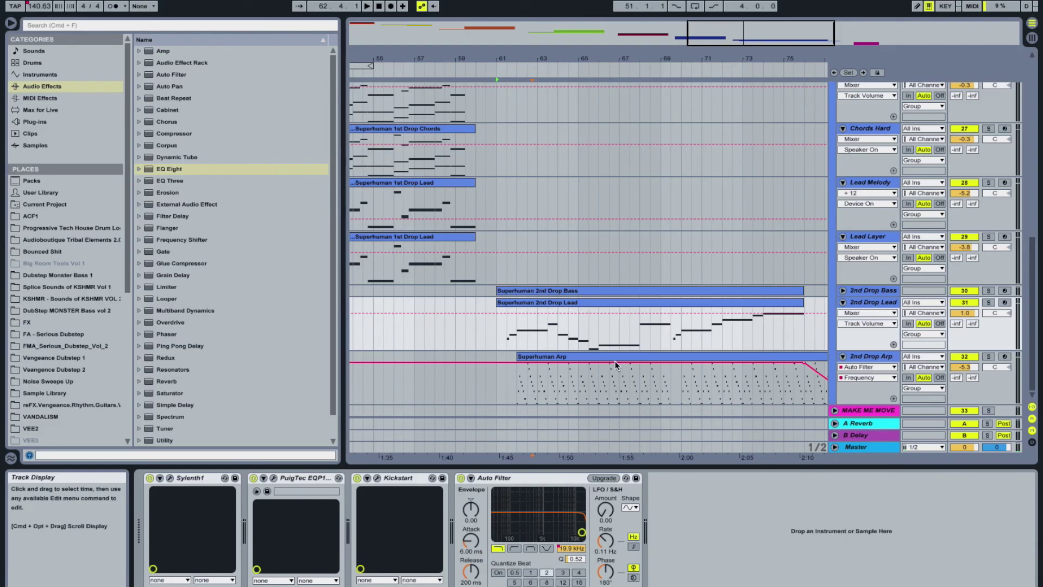
Step: Unfold the MAKE ME MOVE group and all of its tracks, with the insert marker at bar 80
{"action": "scroll", "coordinate": [627, 363], "scroll_direction": "right", "scroll_amount": 10}
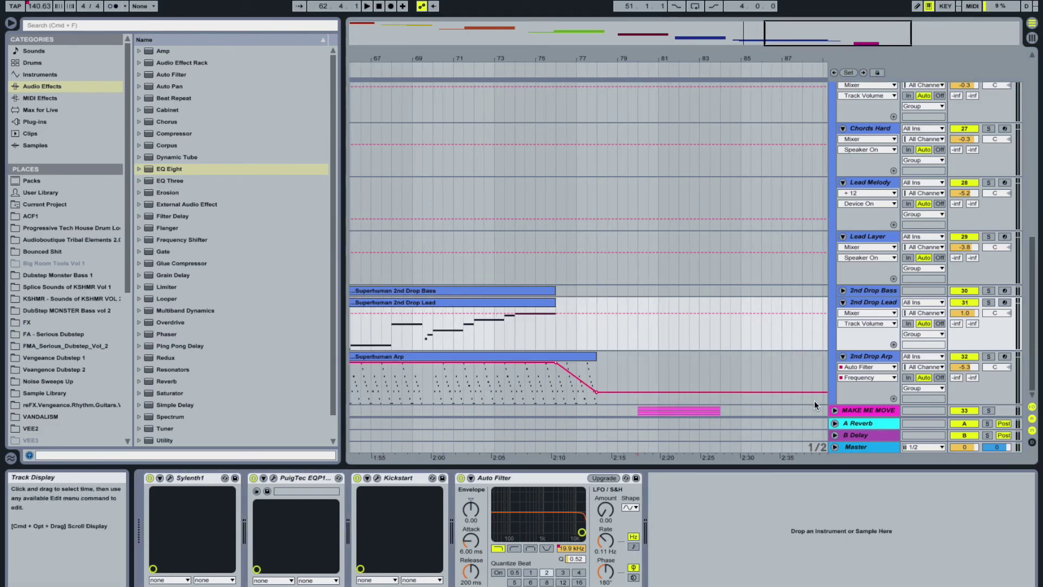
{"action": "left_click", "coordinate": [835, 411]}
{"action": "scroll", "coordinate": [662, 377], "scroll_direction": "down", "scroll_amount": 5}
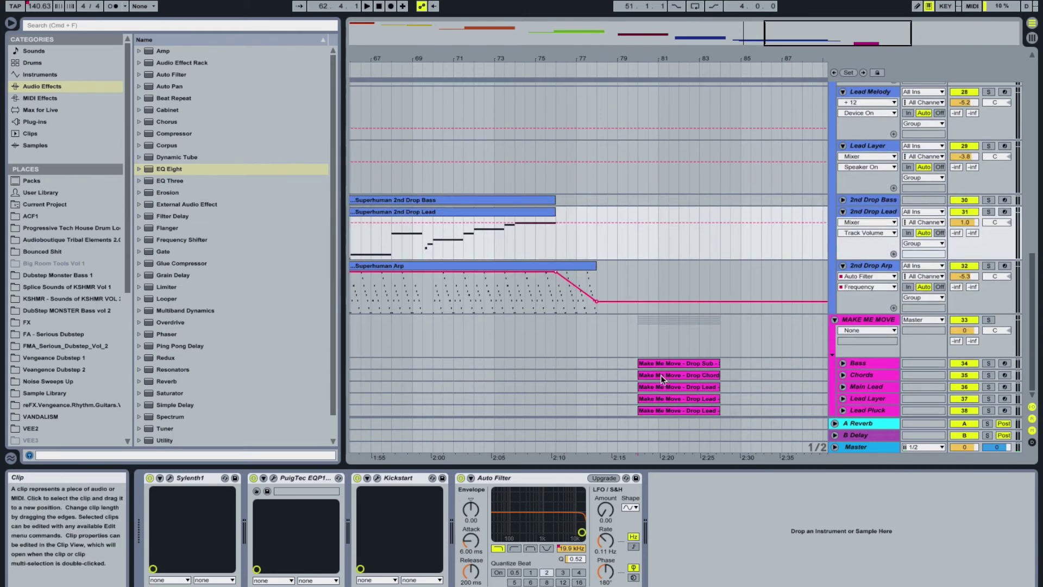
{"action": "left_click", "coordinate": [646, 345]}
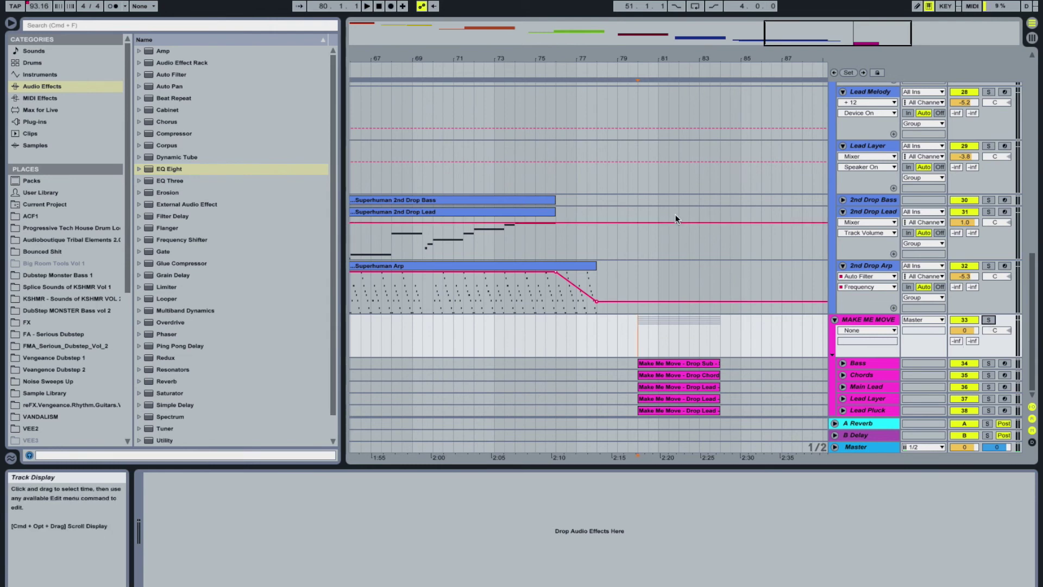
{"action": "key", "text": "plus"}
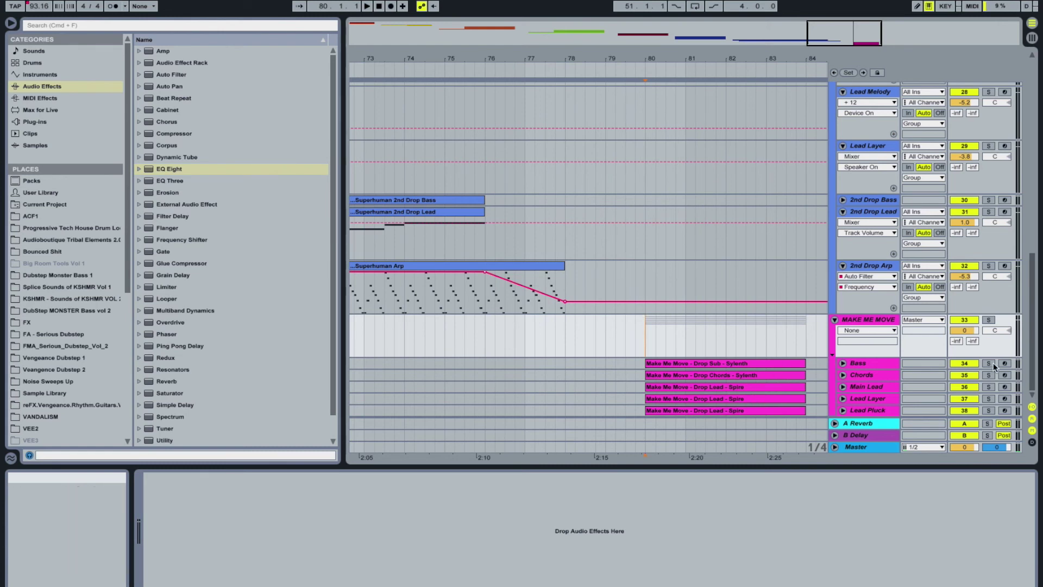
{"action": "left_click", "coordinate": [842, 362], "text": "alt"}
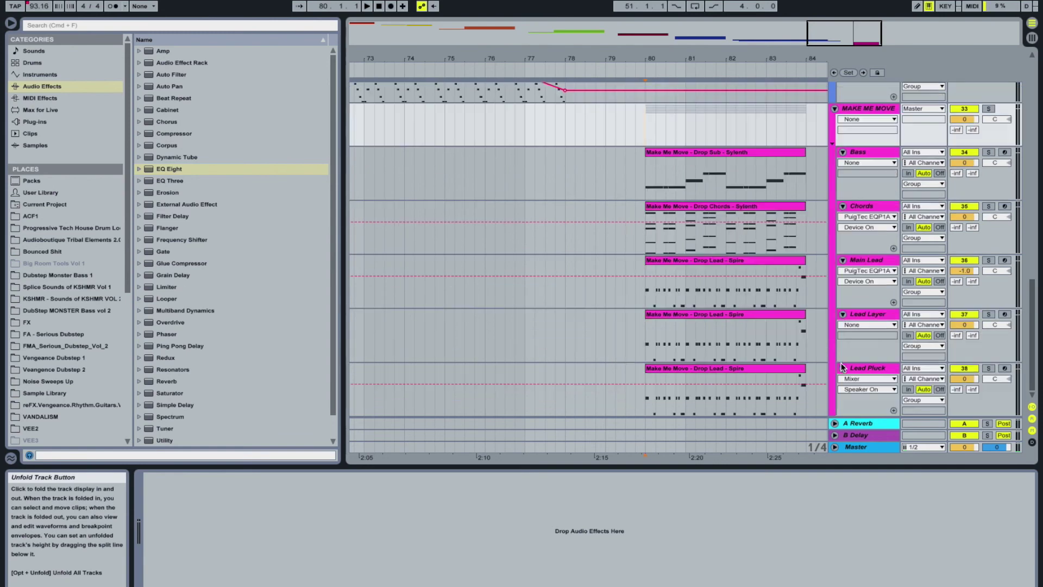
Step: Solo the MAKE ME MOVE Bass track and play its Drop Sub clip from bar 80
{"action": "left_click", "coordinate": [865, 156]}
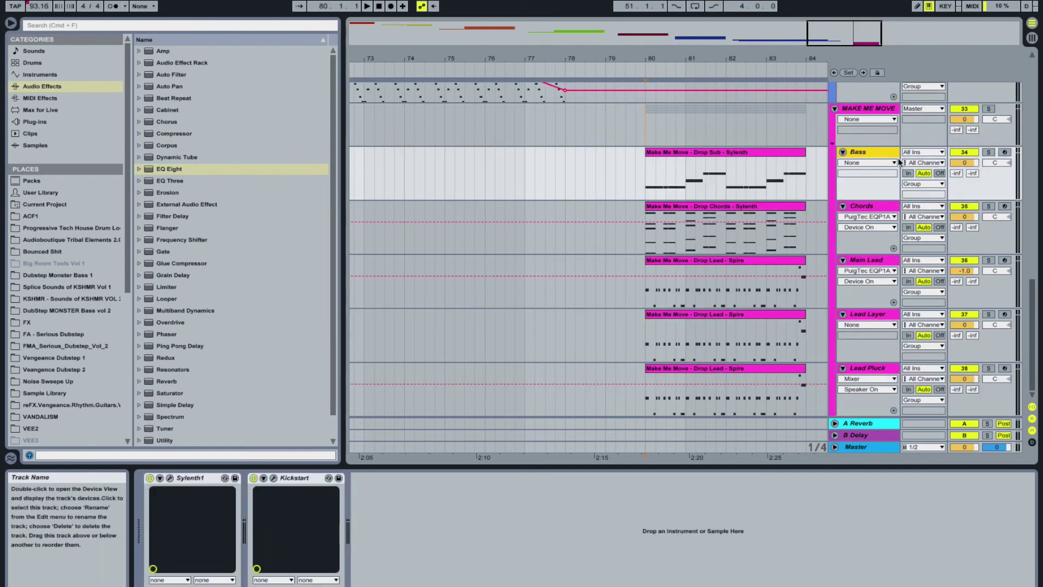
{"action": "left_click", "coordinate": [988, 152]}
{"action": "left_click", "coordinate": [751, 153]}
{"action": "key", "text": "space"}
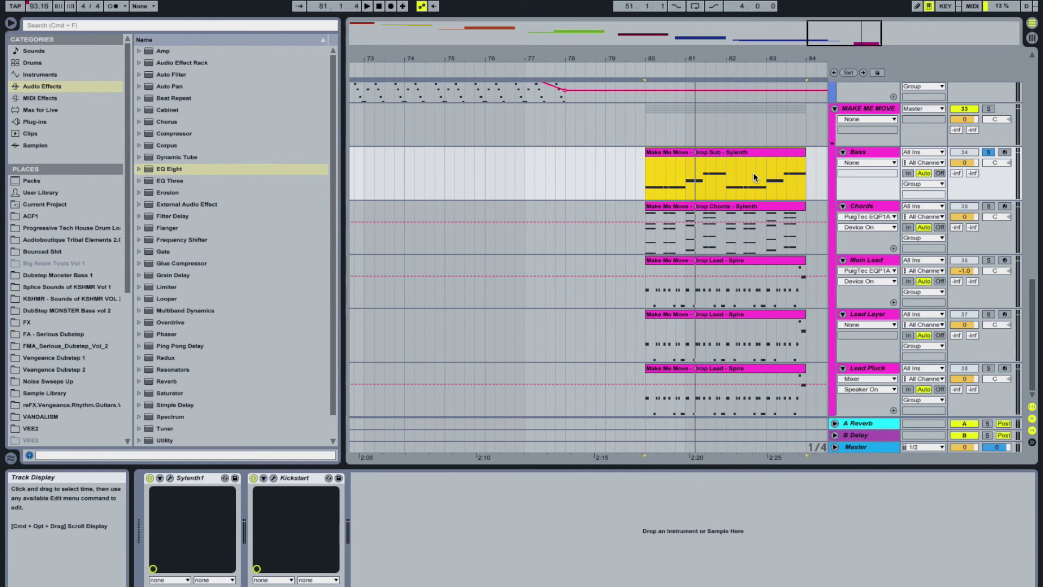
{"action": "key", "text": "space"}
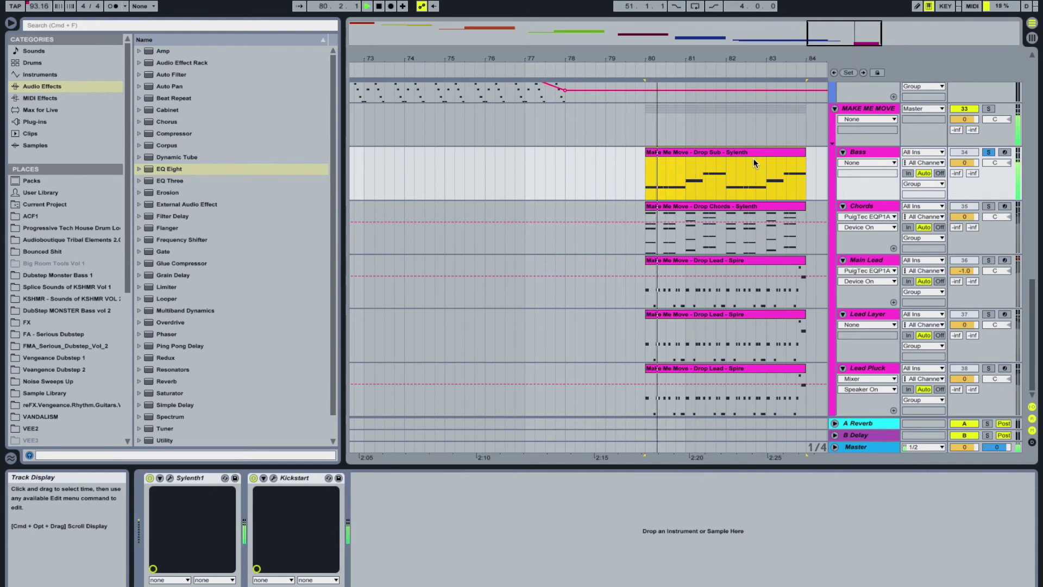
{"action": "key", "text": "space"}
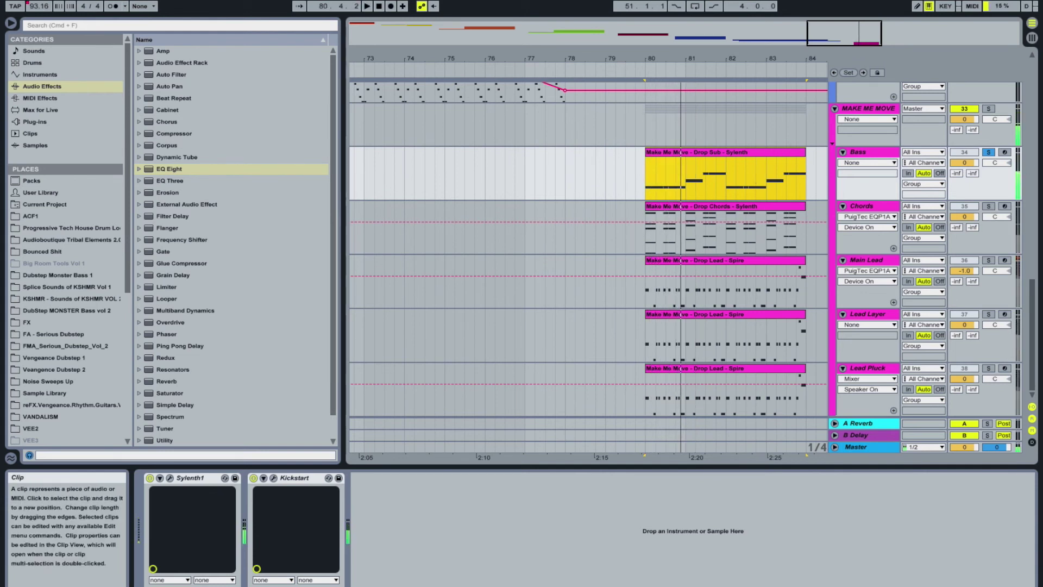
Step: Solo the Chords track, play its Drop Chords clip and open the clip's MIDI notes enlarged
{"action": "left_click", "coordinate": [881, 207]}
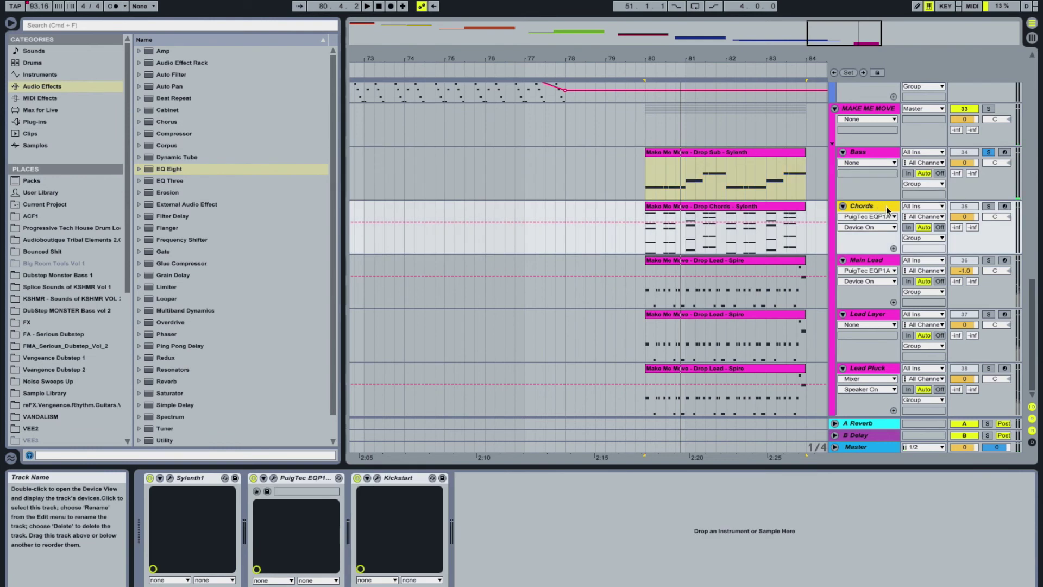
{"action": "left_click", "coordinate": [988, 206]}
{"action": "left_click", "coordinate": [712, 206]}
{"action": "key", "text": "space"}
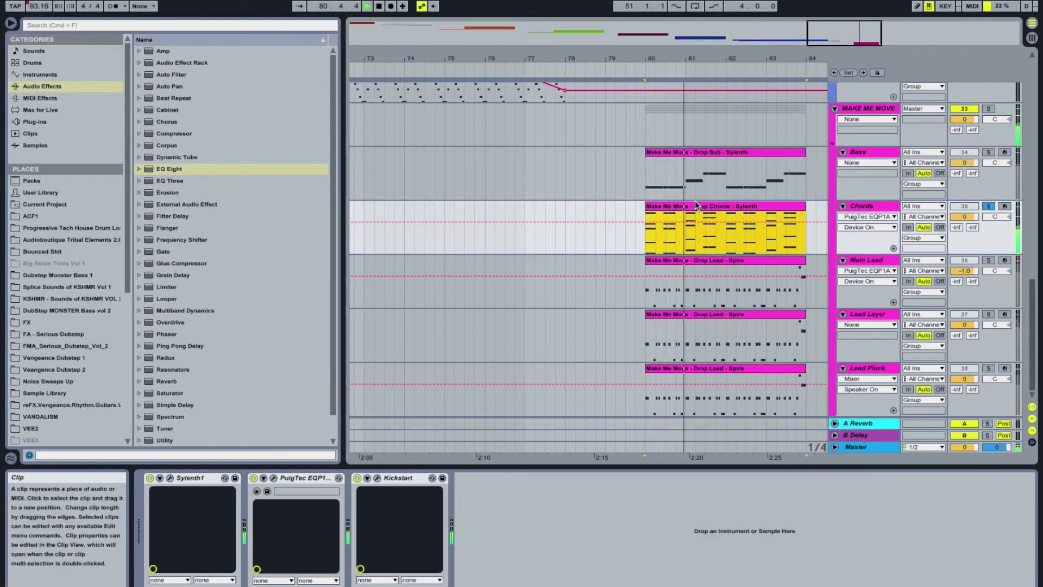
{"action": "double_click", "coordinate": [696, 204]}
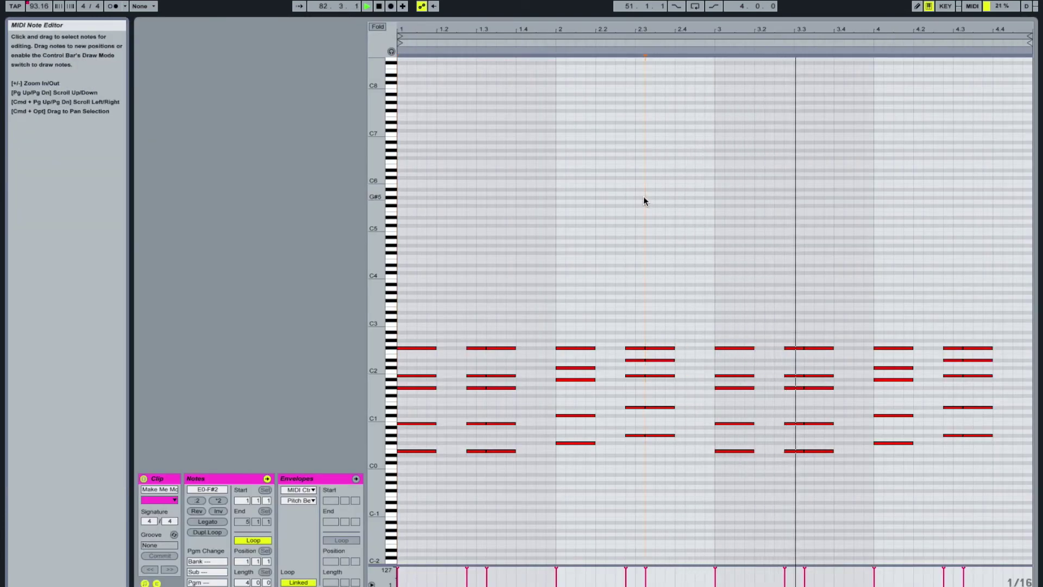
Step: Select the upper chord notes, G#1 to F#2, across the Drop Chords clip and play the chords from bar 80
{"action": "key", "text": "space"}
{"action": "left_click_drag", "start_coordinate": [407, 401], "coordinate": [1032, 274]}
{"action": "key", "text": "space"}
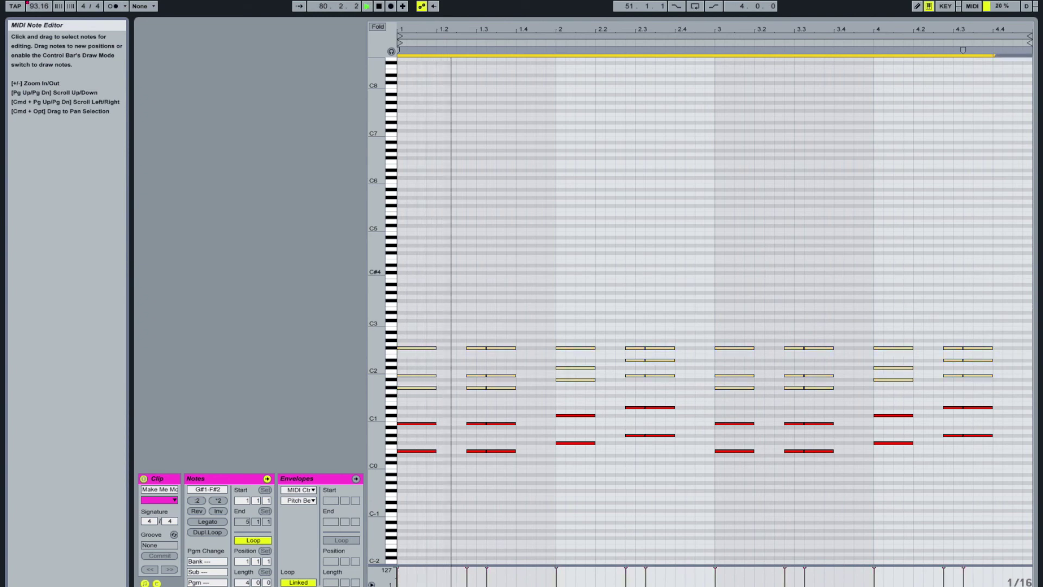
{"action": "key", "text": "space"}
{"action": "key", "text": "space"}
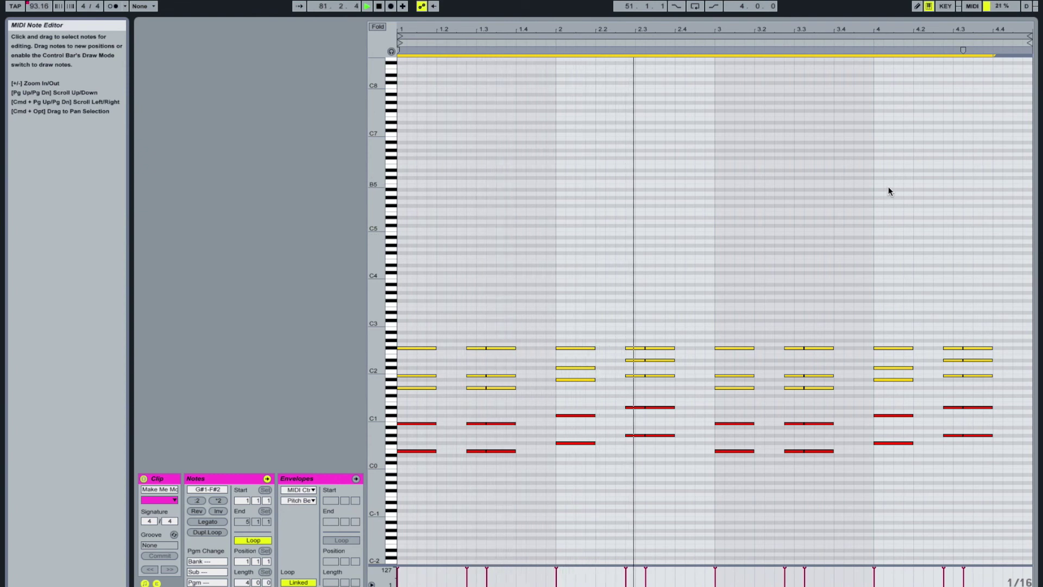
Step: Select only the repeating F#2 top notes of the Drop Chords clip, play the chords, and return to the arrangement
{"action": "key", "text": "space"}
{"action": "left_click_drag", "start_coordinate": [1011, 354], "coordinate": [378, 236]}
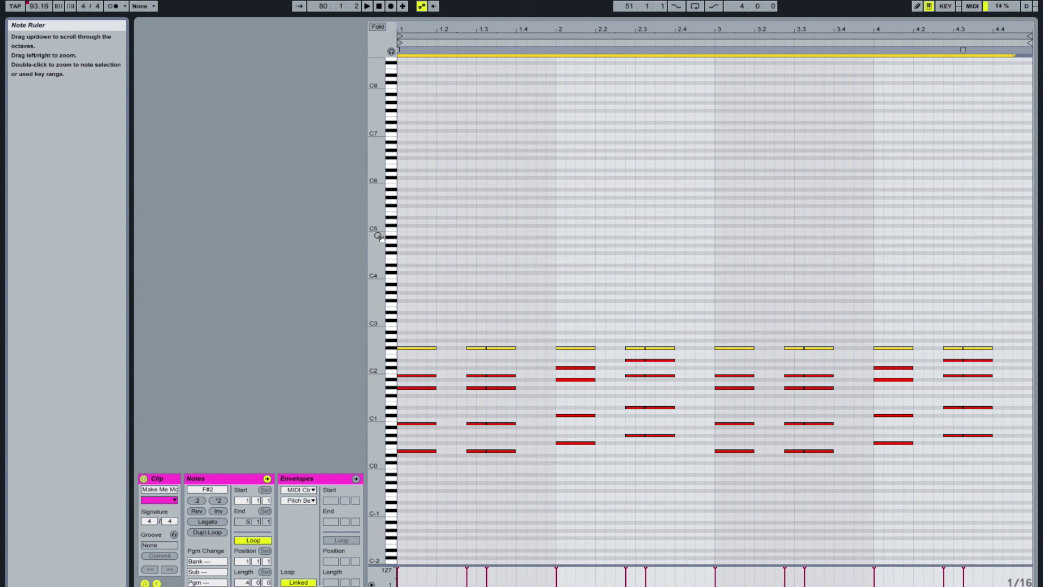
{"action": "key", "text": "space"}
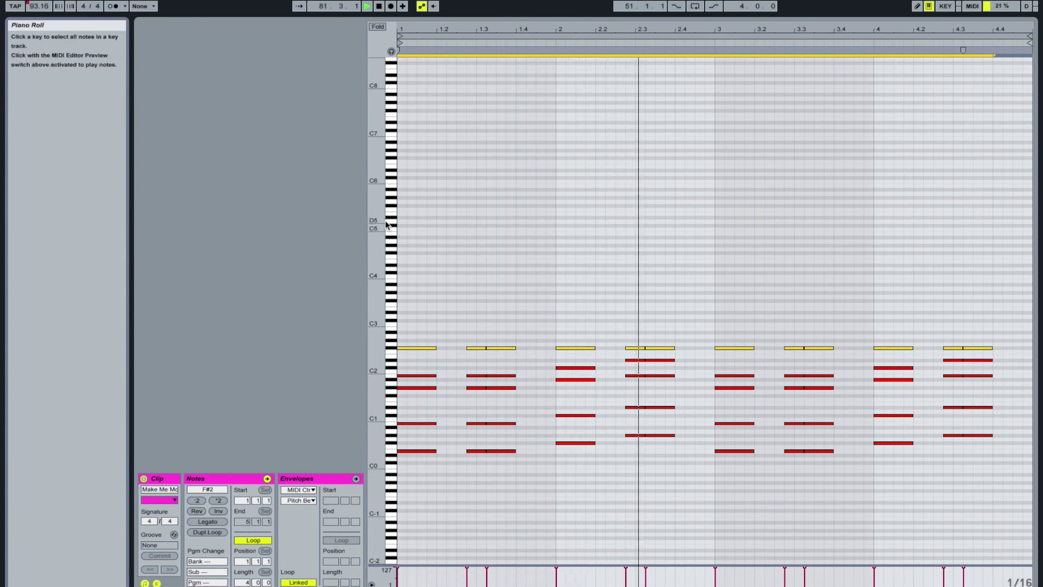
{"action": "key", "text": "space"}
{"action": "key", "text": "shift+Tab"}
{"action": "left_click", "coordinate": [690, 211]}
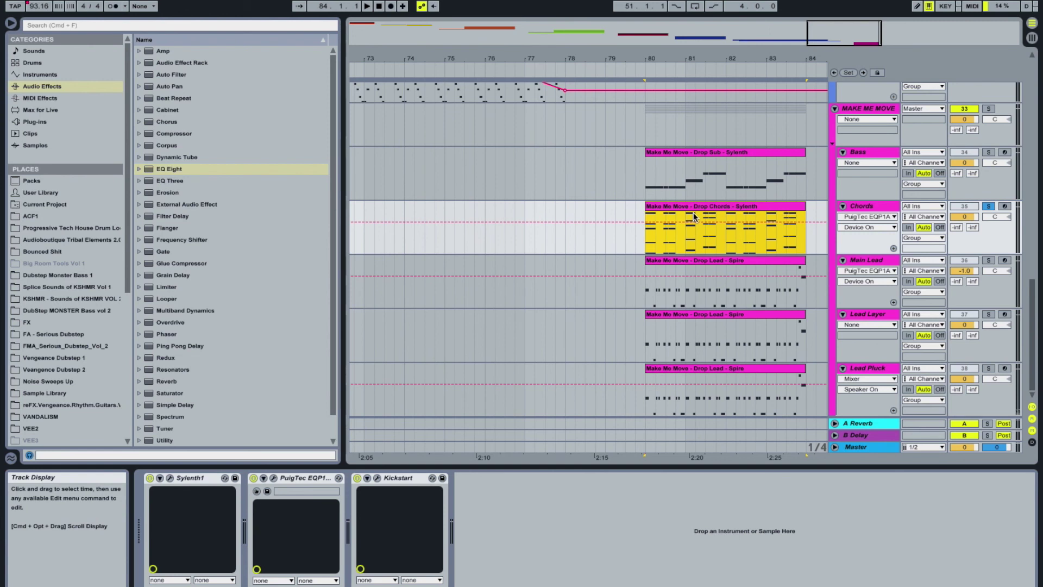
Step: Solo the Main Lead track, play its Drop Lead clip and open the clip's MIDI notes
{"action": "left_click", "coordinate": [988, 260]}
{"action": "left_click", "coordinate": [698, 259]}
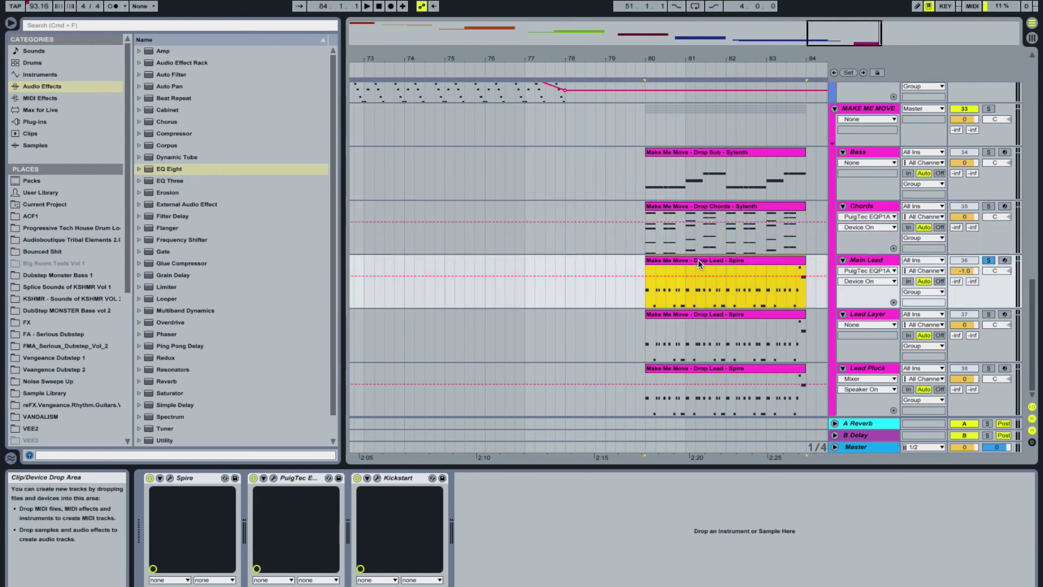
{"action": "key", "text": "space"}
{"action": "double_click", "coordinate": [647, 293]}
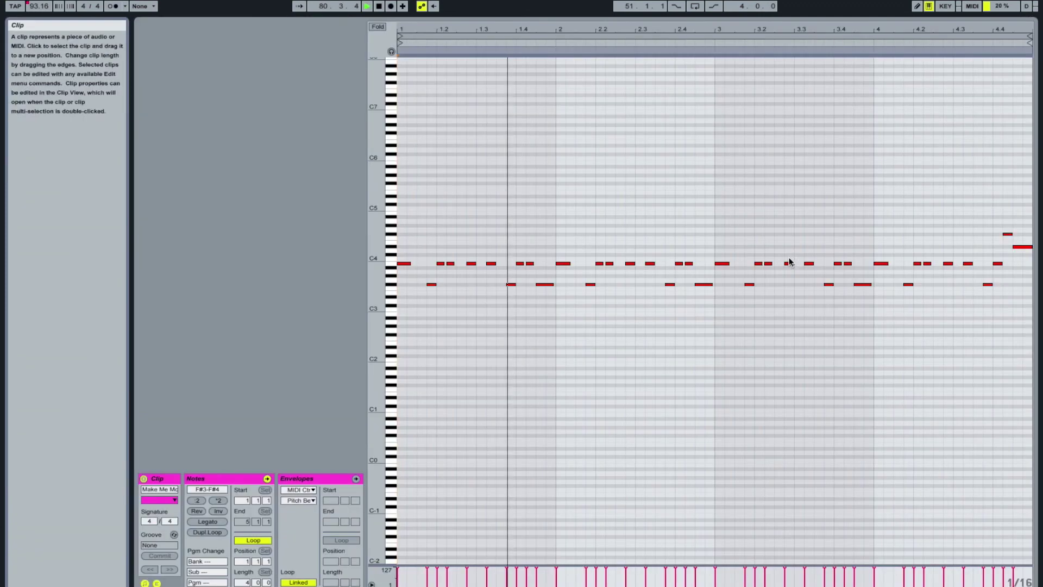
{"action": "key", "text": "shift+Tab"}
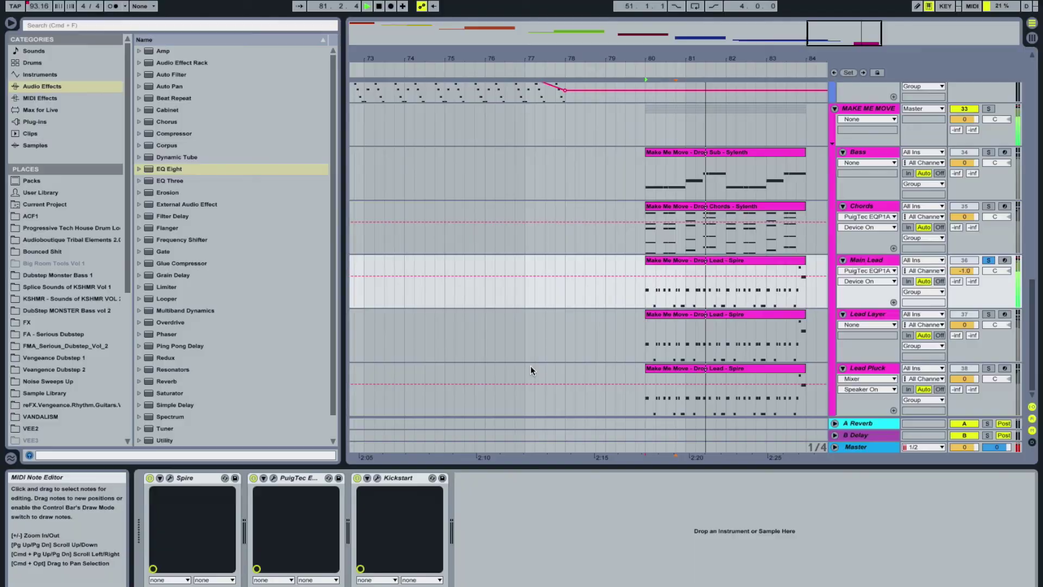
{"action": "key", "text": "shift+Tab"}
{"action": "key", "text": "shift+Tab"}
{"action": "key", "text": "shift+Tab"}
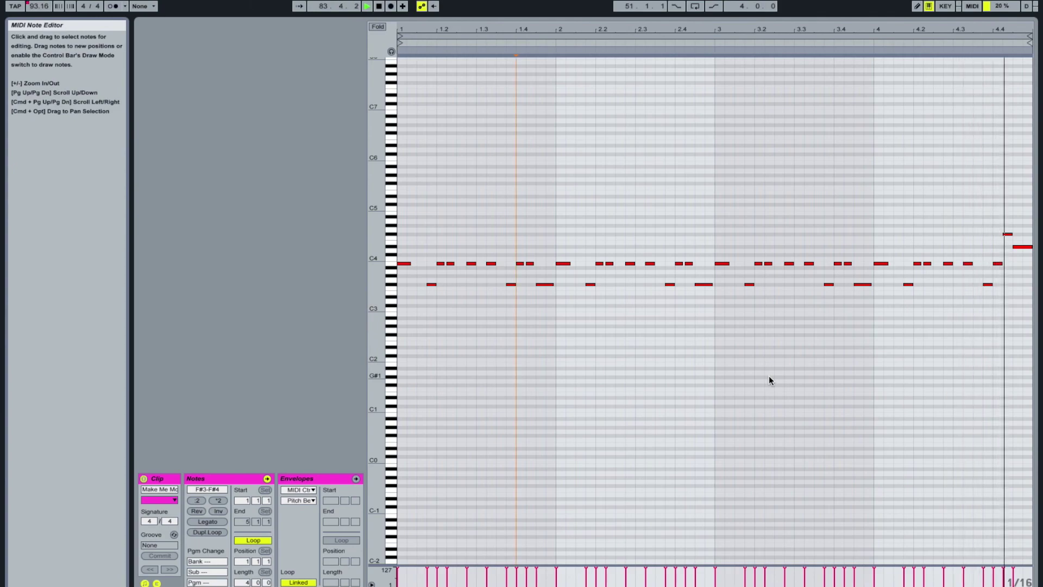
{"action": "key", "text": "shift+Tab"}
{"action": "left_click", "coordinate": [684, 262]}
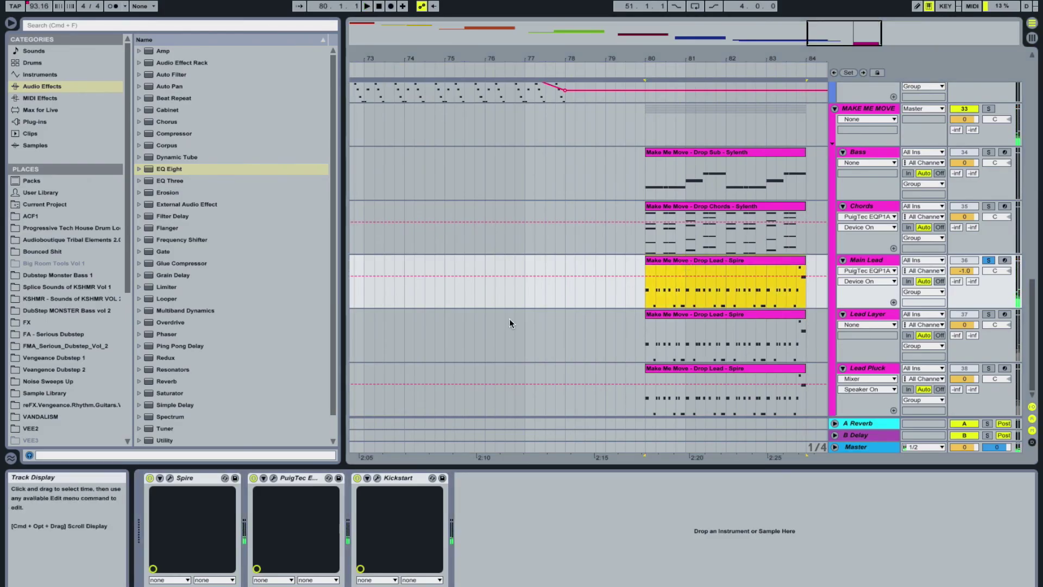
Step: Solo the Lead Layer track and play its Drop Lead clip from bar 80
{"action": "left_click", "coordinate": [868, 314]}
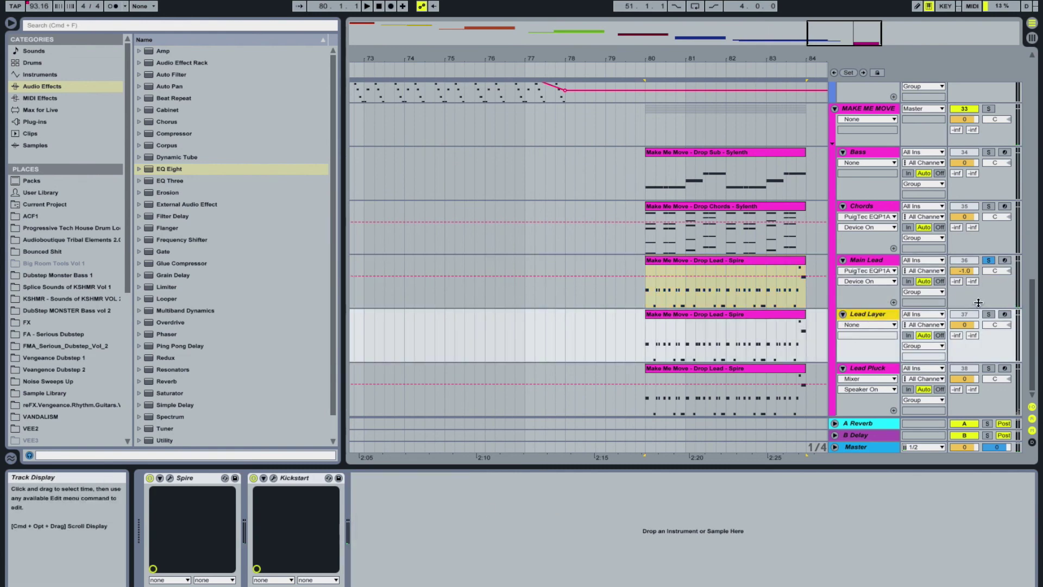
{"action": "left_click", "coordinate": [678, 315]}
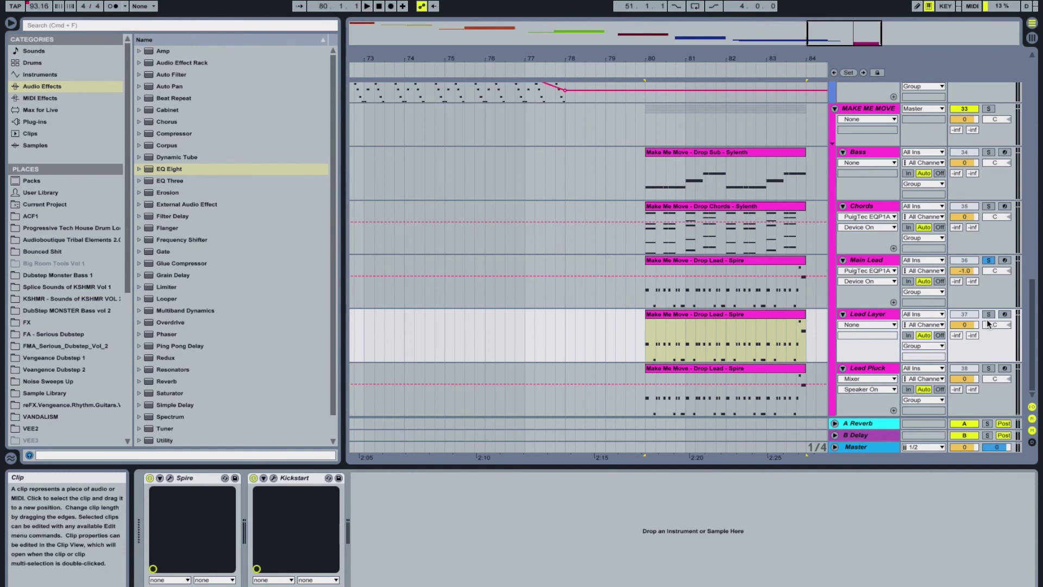
{"action": "left_click", "coordinate": [987, 314]}
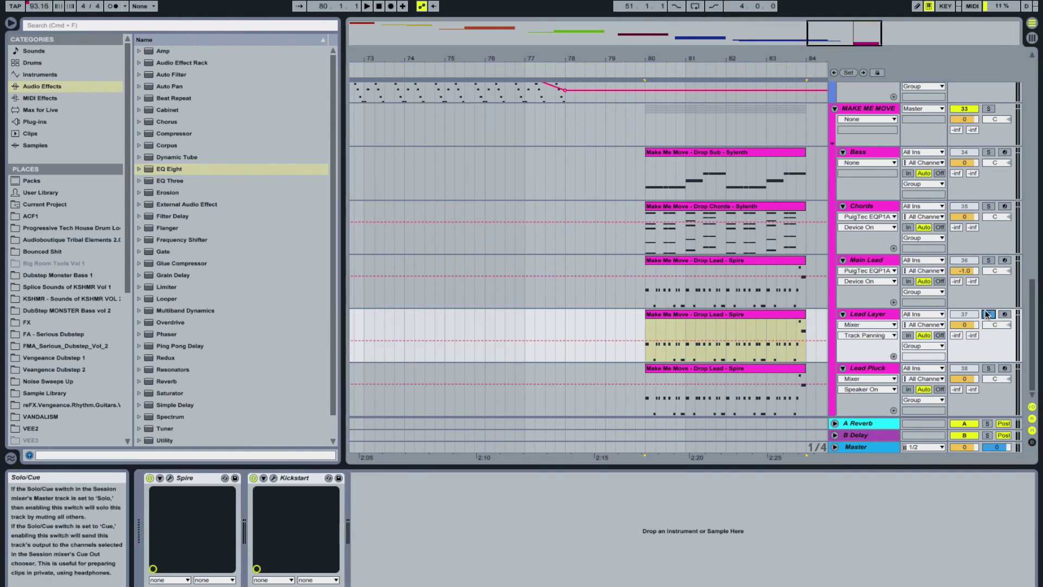
{"action": "left_click", "coordinate": [797, 315]}
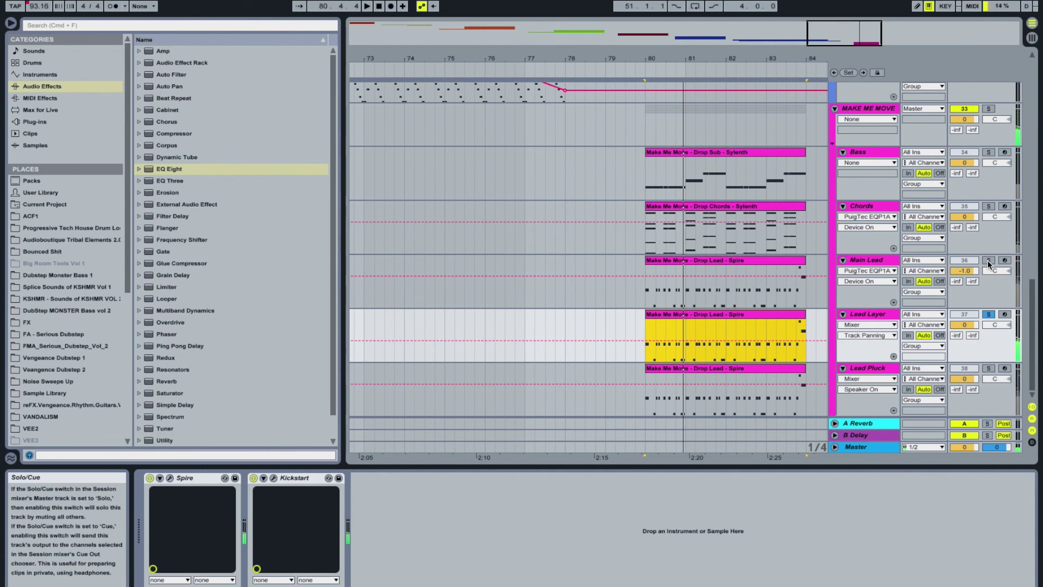
Step: Compare the sounds of the Main Lead and Lead Layer by soloing each in turn during playback
{"action": "left_click", "coordinate": [987, 260]}
{"action": "key", "text": "space"}
{"action": "left_click", "coordinate": [989, 315]}
{"action": "key", "text": "space"}
Step: Solo the Lead Pluck track and play its Drop Lead clip from bar 80
{"action": "left_click", "coordinate": [989, 367]}
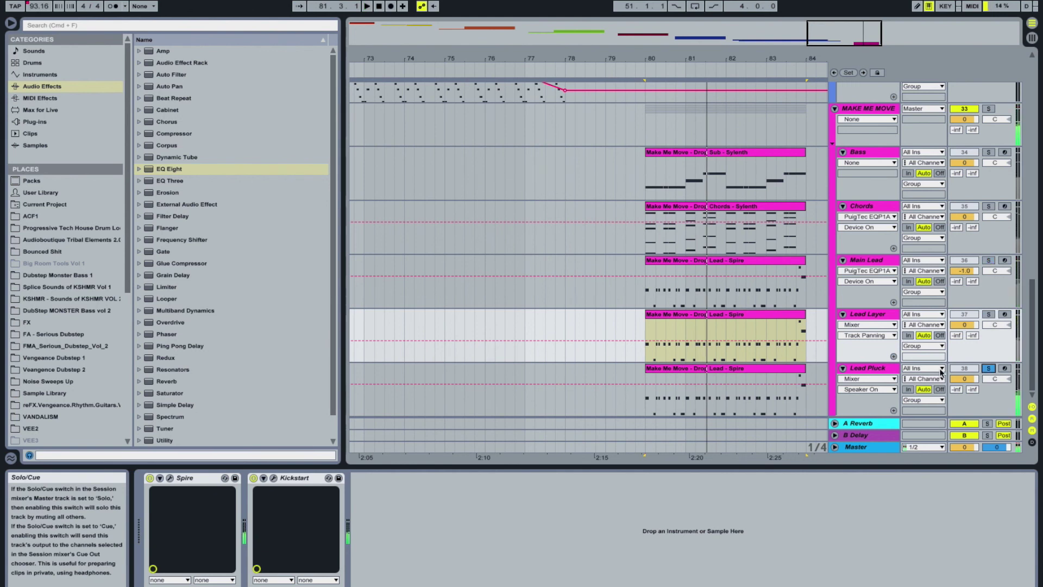
{"action": "left_click", "coordinate": [761, 367]}
{"action": "key", "text": "space"}
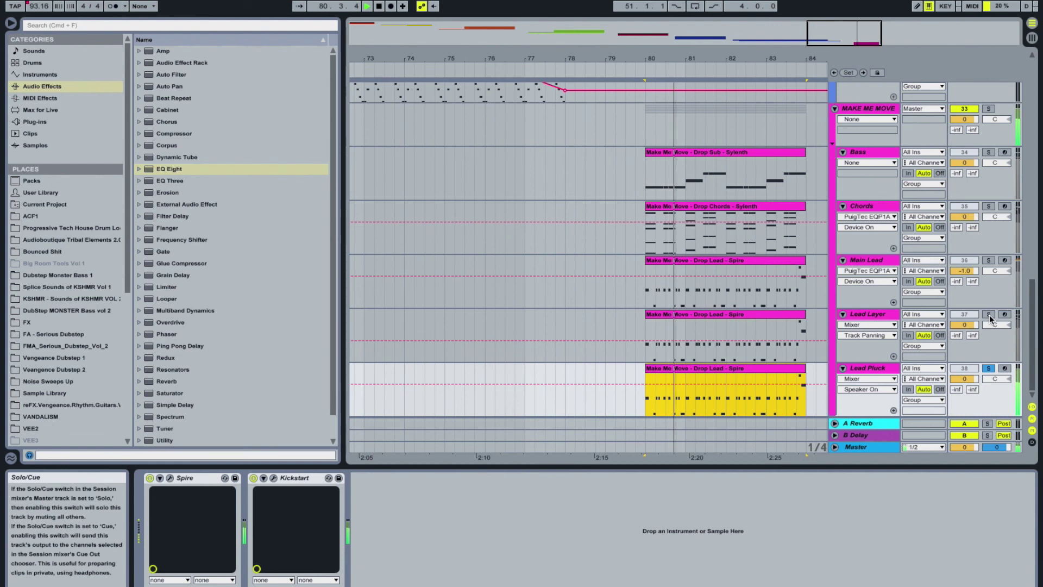
Step: Play the Main Lead, Lead Layer and Lead Pluck soloed together from bar 80, and clear their solos
{"action": "left_click", "coordinate": [988, 260]}
{"action": "key", "text": "space"}
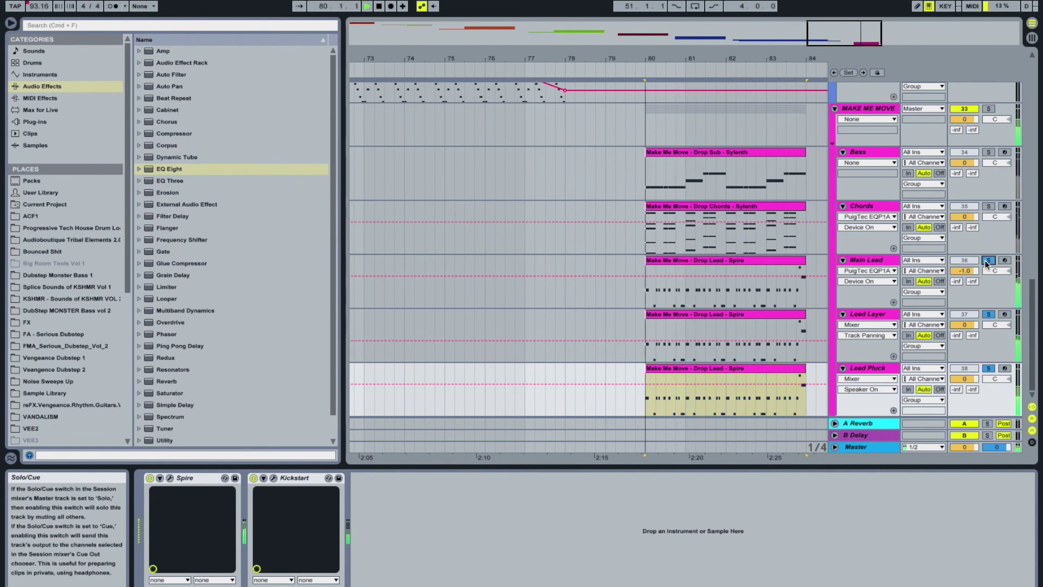
{"action": "key", "text": "space"}
{"action": "left_click", "coordinate": [987, 368]}
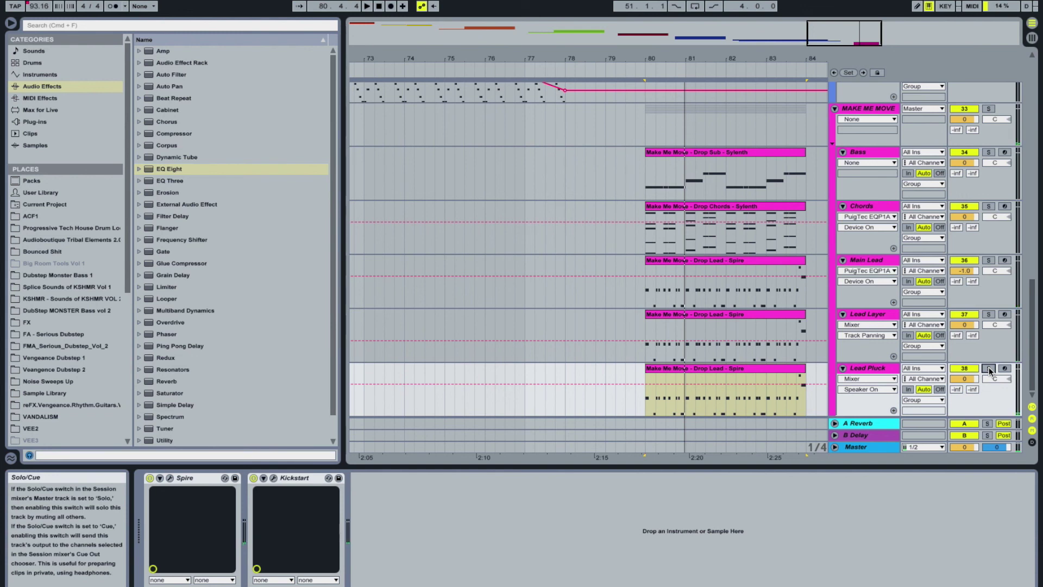
Step: Solo the whole MAKE ME MOVE group and play all its tracks together from bar 80
{"action": "left_click", "coordinate": [771, 368]}
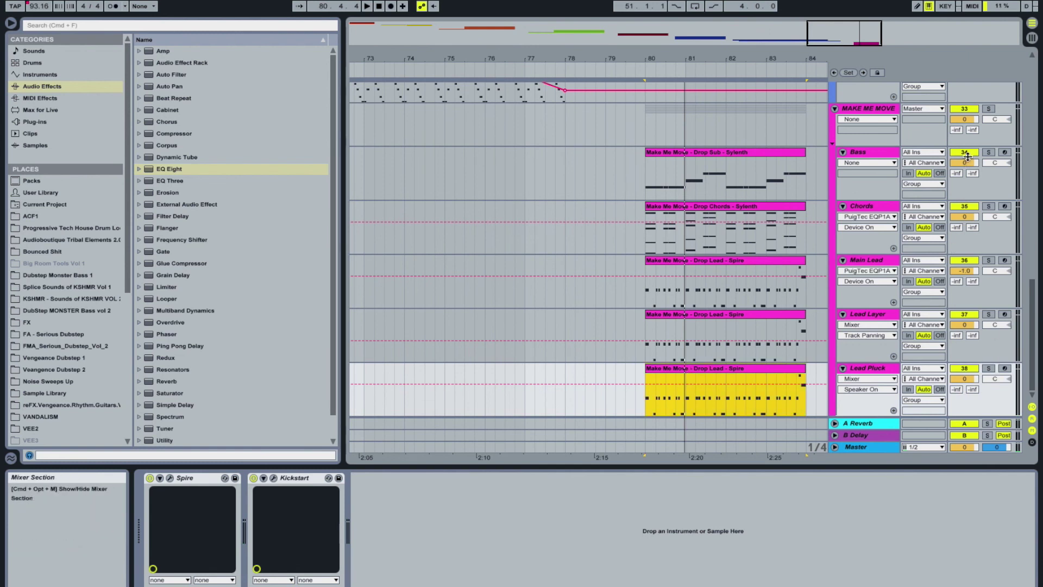
{"action": "key", "text": "space"}
{"action": "left_click", "coordinate": [988, 109]}
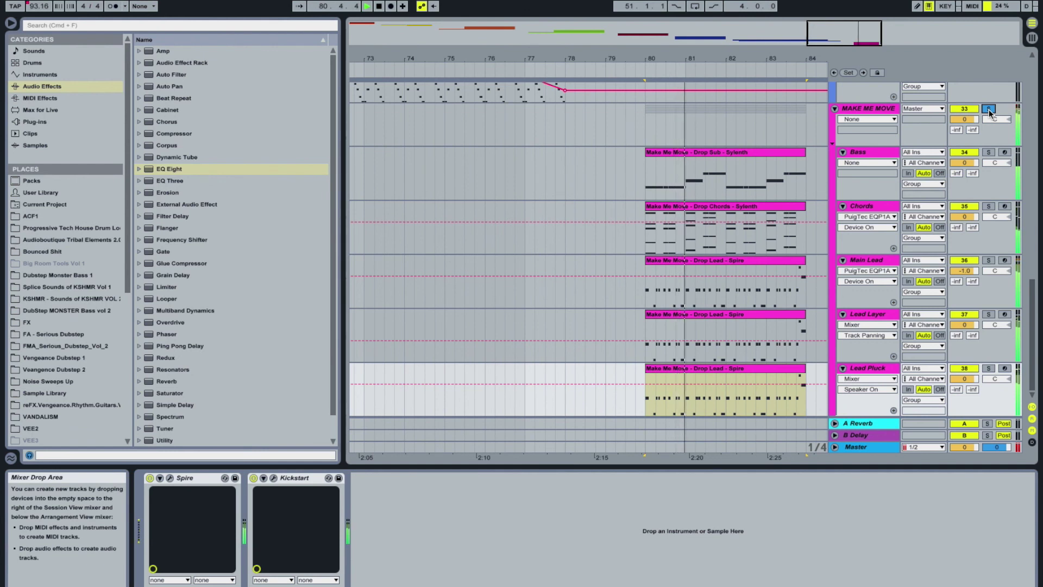